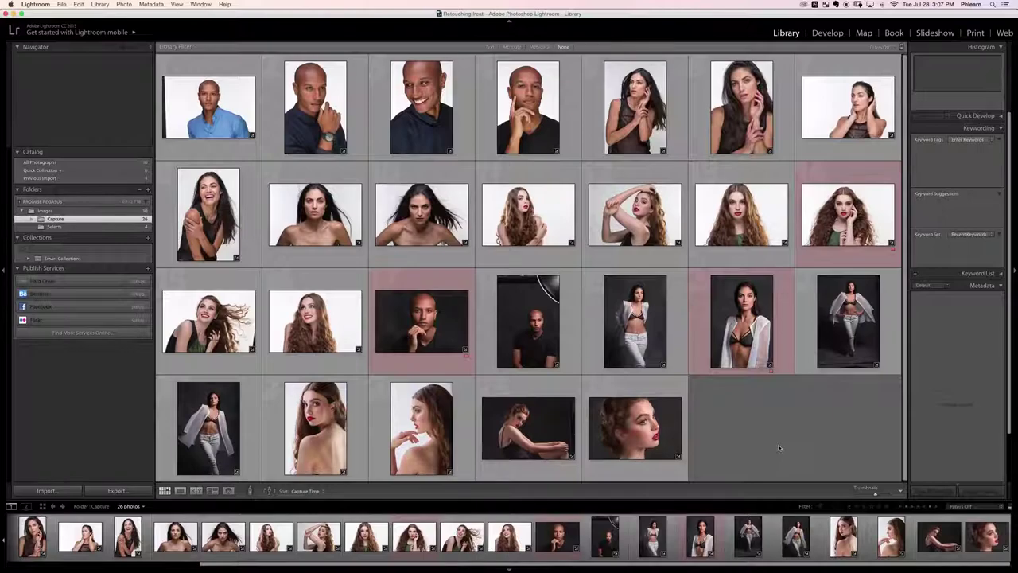
Step: View the portrait PhlearnRetouch-17.dng enlarged in Loupe view and return to the photo grid
left_click(448, 332)
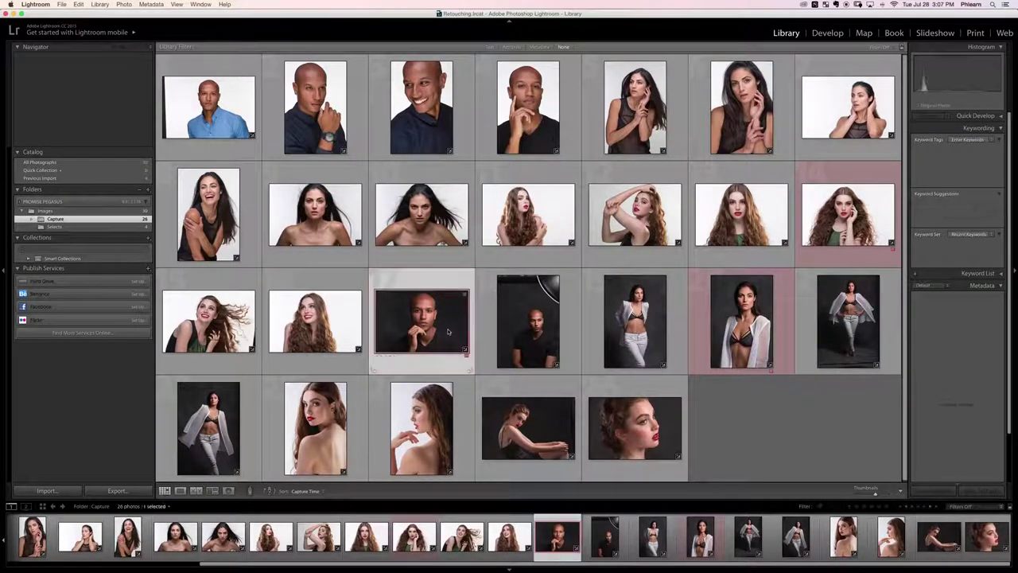
double_click(447, 331)
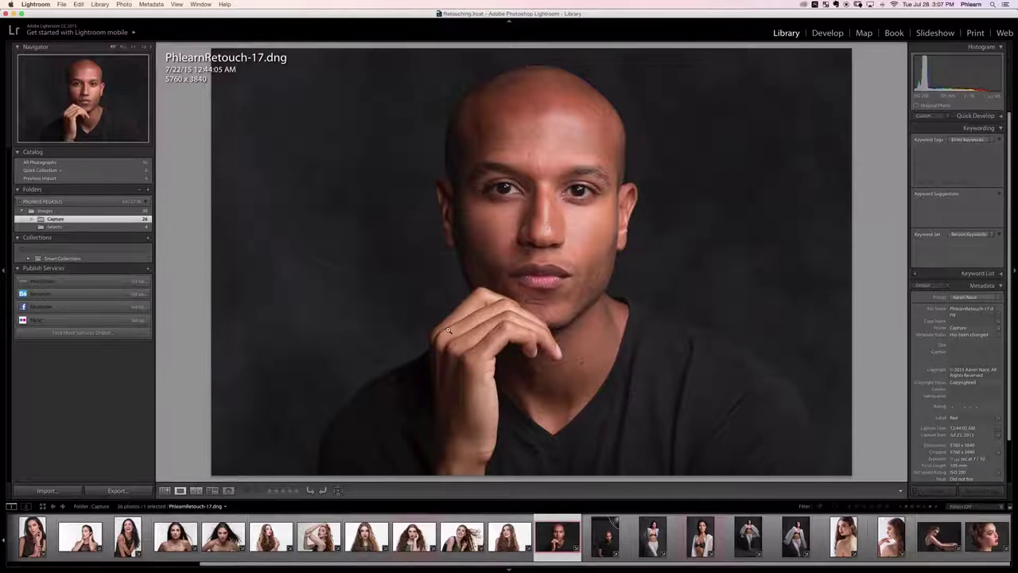
key("g")
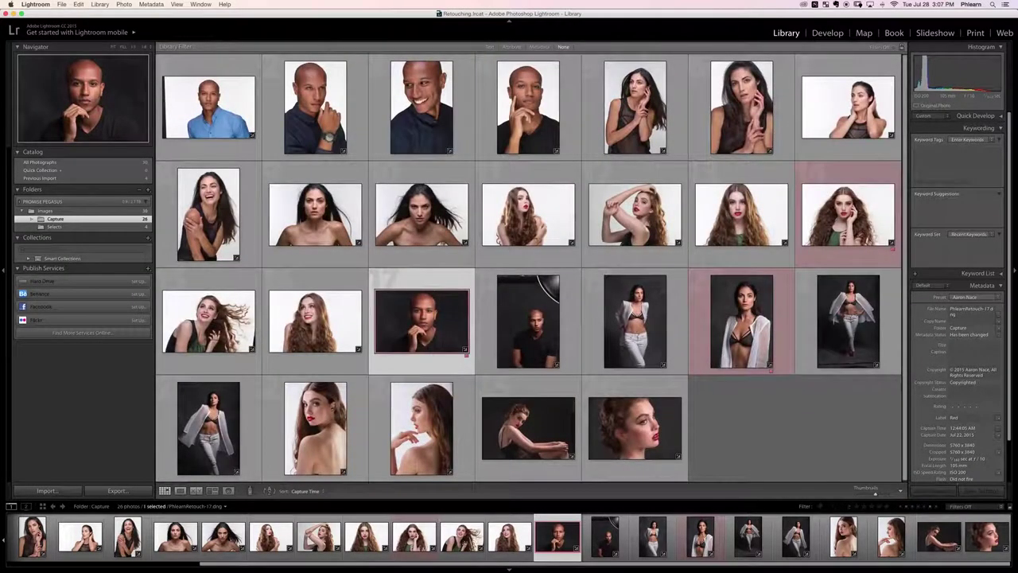
Step: Reveal the exported images in Finder, compare PhlearnRetouch-17.jpg with PhlearnRetouch-17.tif, then close the window and clear the photo selection in Lightroom
key("super+r")
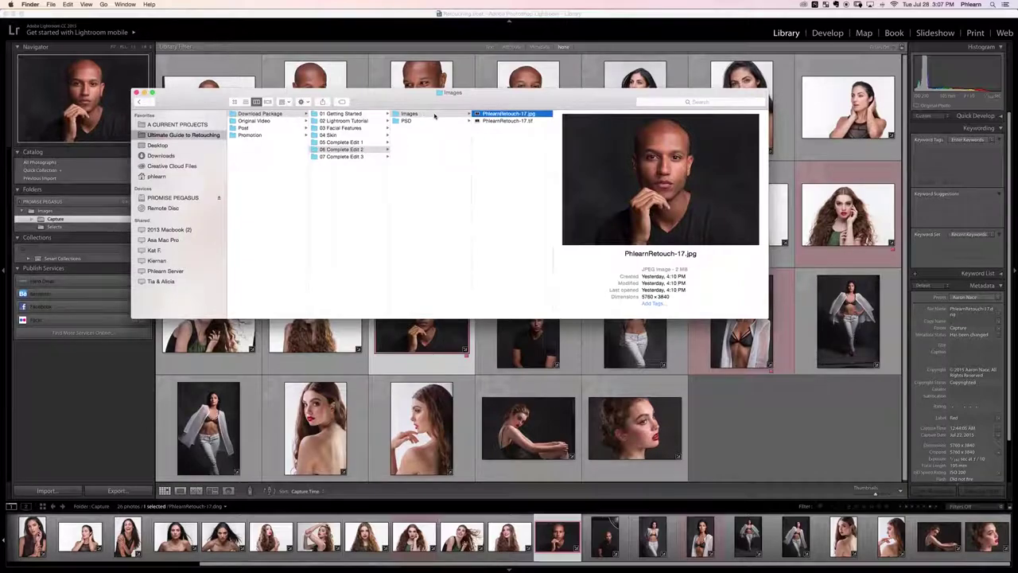
left_click(507, 122)
left_click(511, 115)
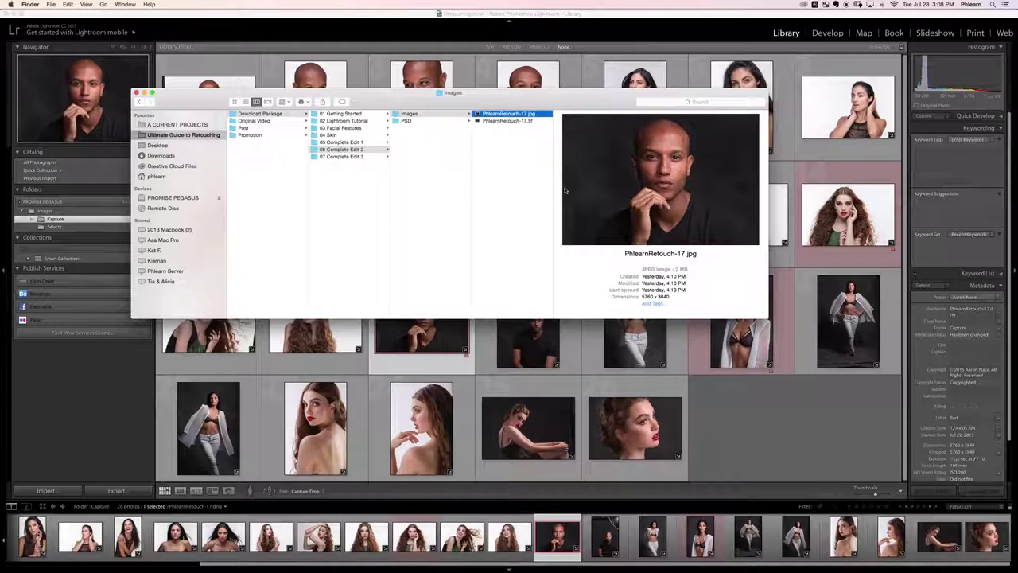
left_click(508, 158)
left_click(518, 122)
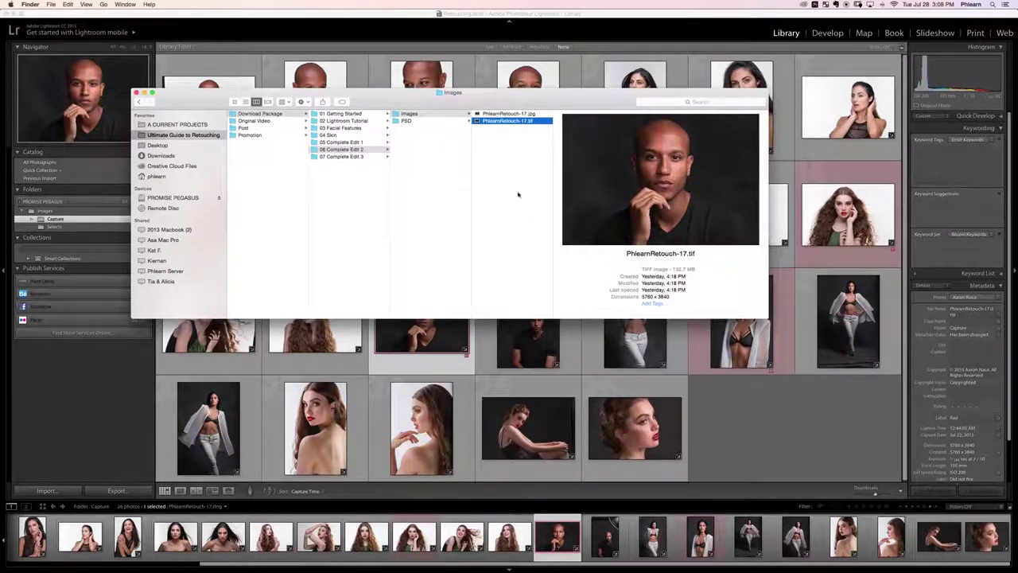
key("super+w")
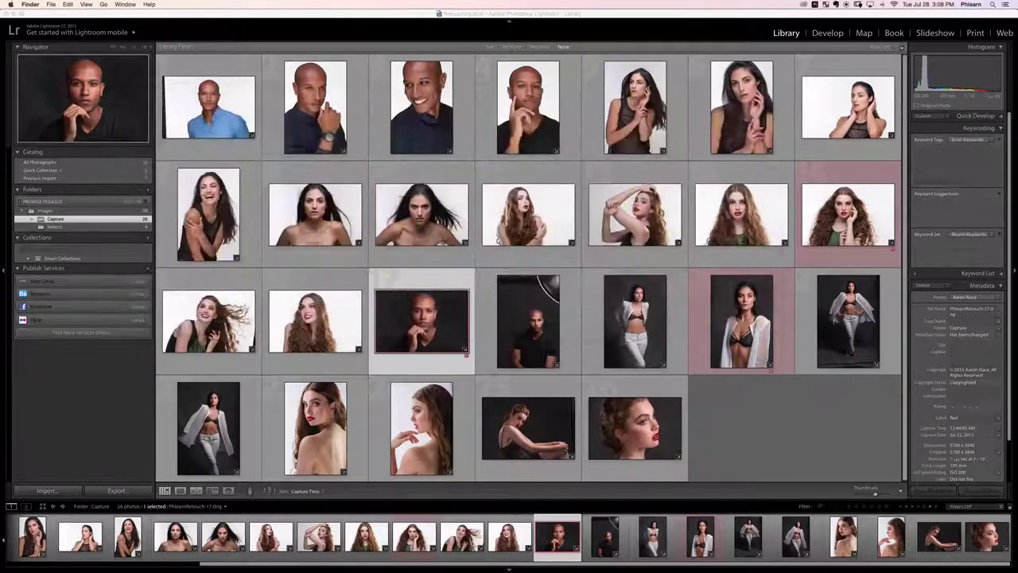
left_click(791, 424)
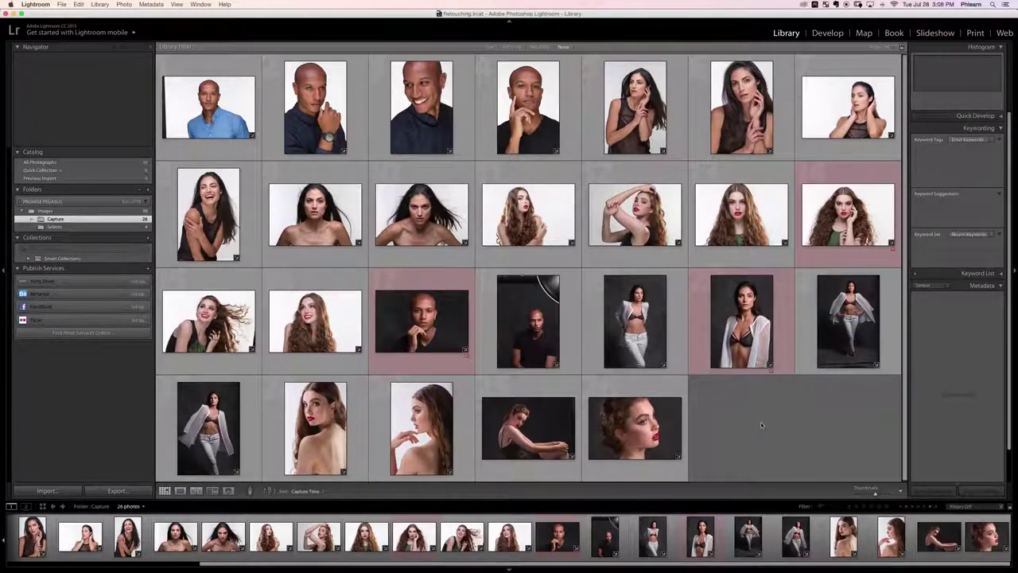
Step: Open PhlearnRetouch-17.dng in Loupe view and examine the image format, color space and bit depth in its export settings
left_click(406, 330)
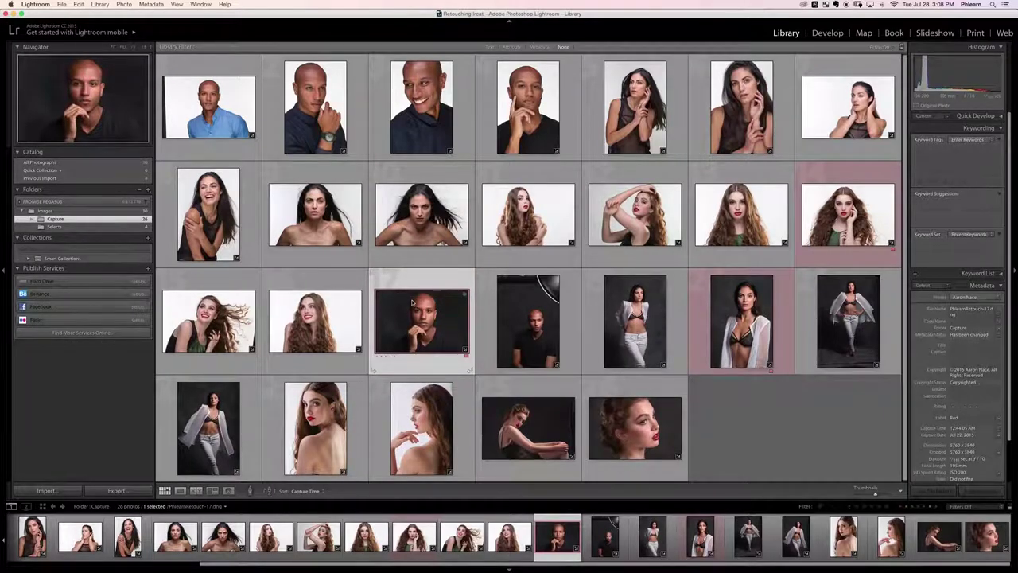
double_click(412, 303)
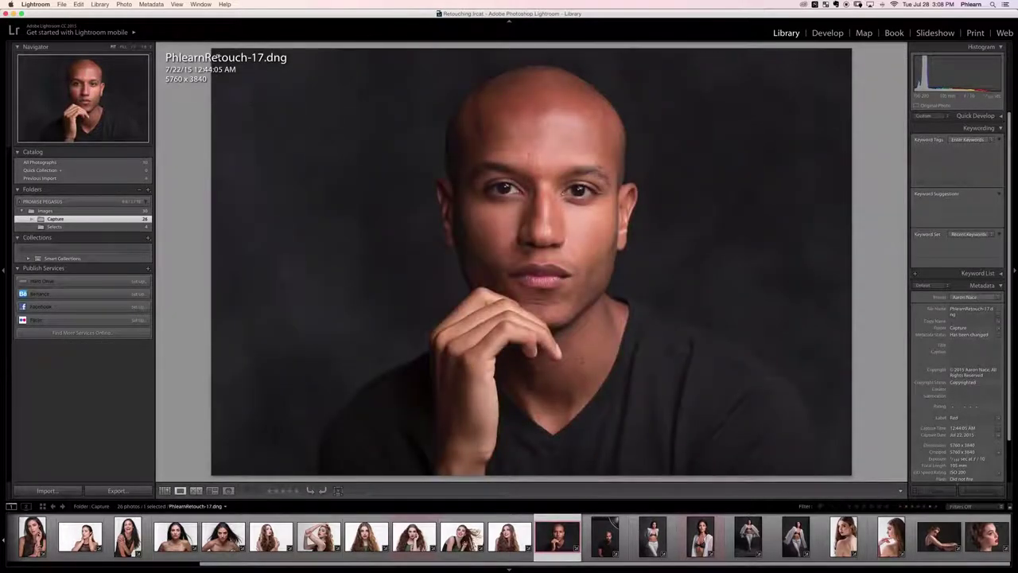
right_click(309, 88)
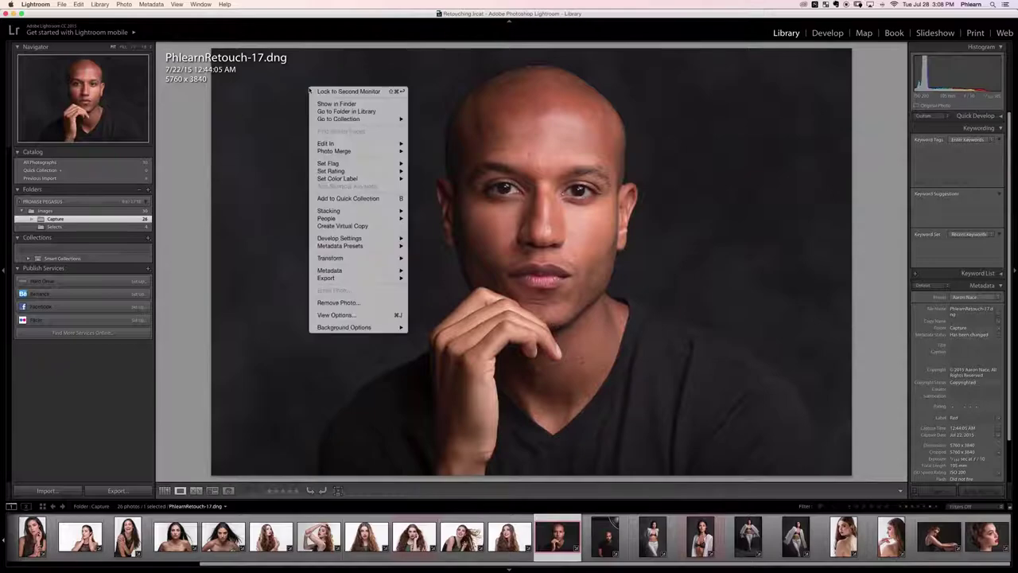
mouse_move(361, 279)
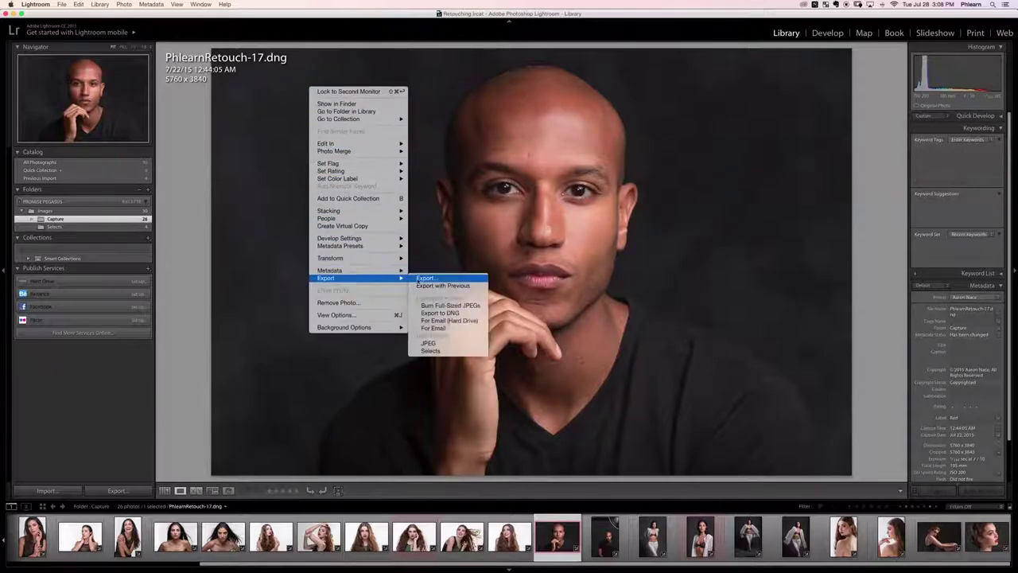
left_click(424, 278)
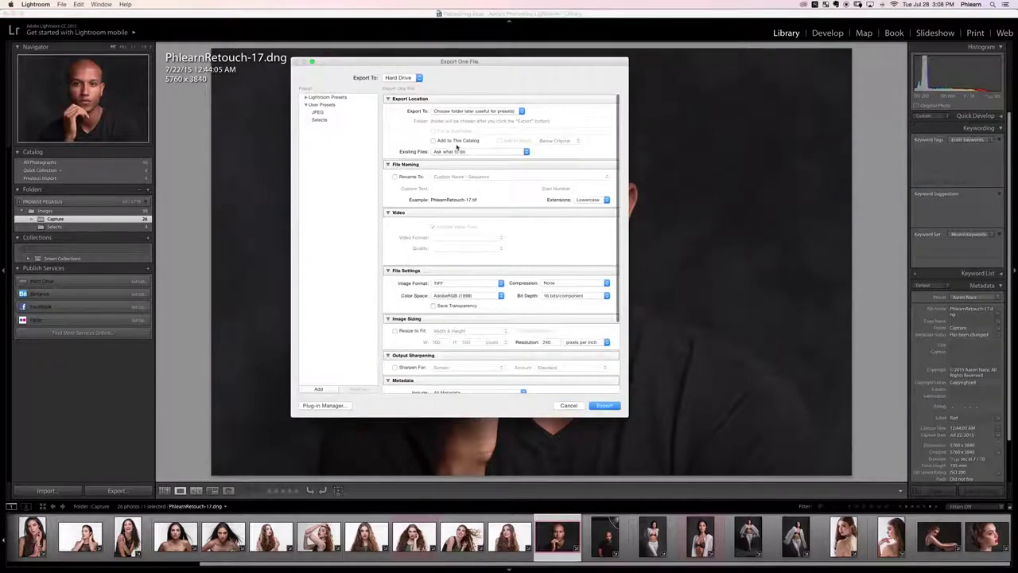
left_click(446, 283)
left_click(446, 283)
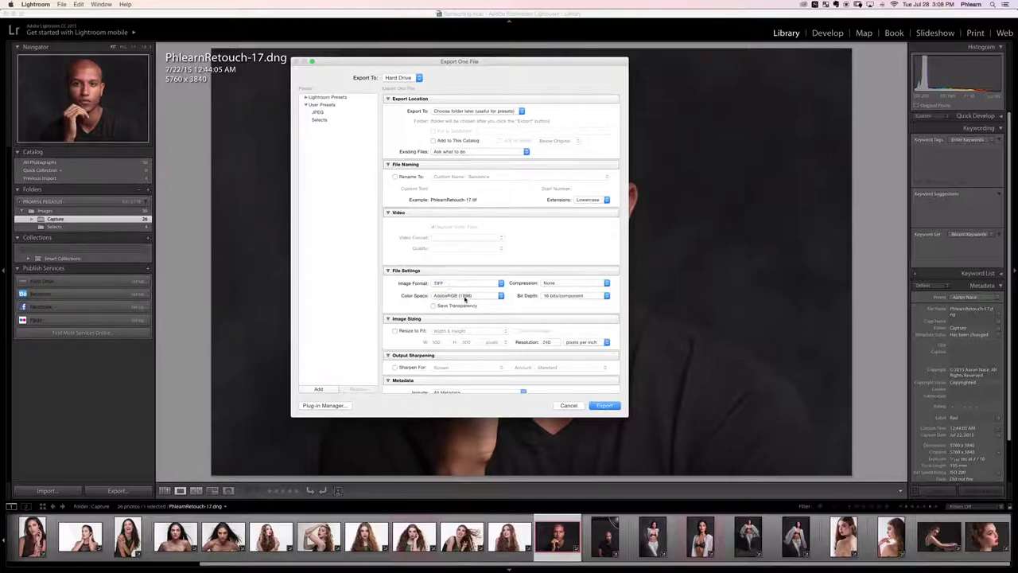
left_click(568, 297)
left_click(568, 298)
Step: Try to export the photo into the Images folder inside 06 Complete Edit 2
left_click(606, 406)
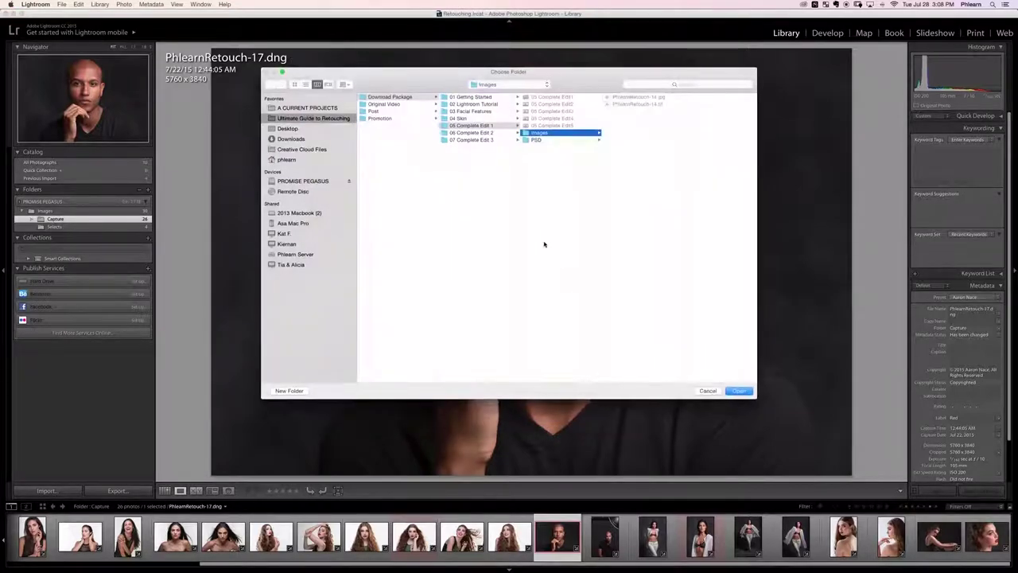
left_click(486, 133)
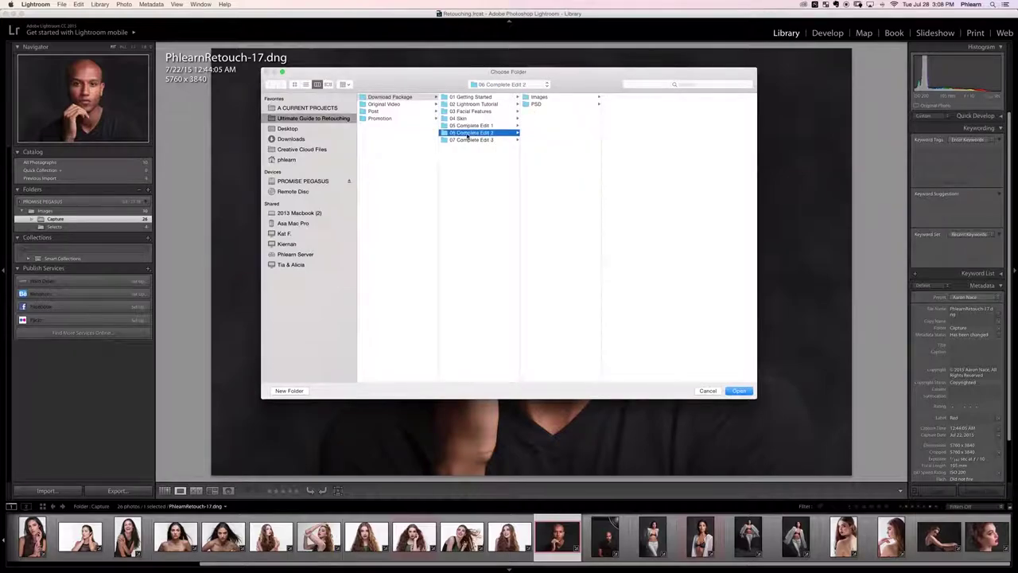
left_click(537, 97)
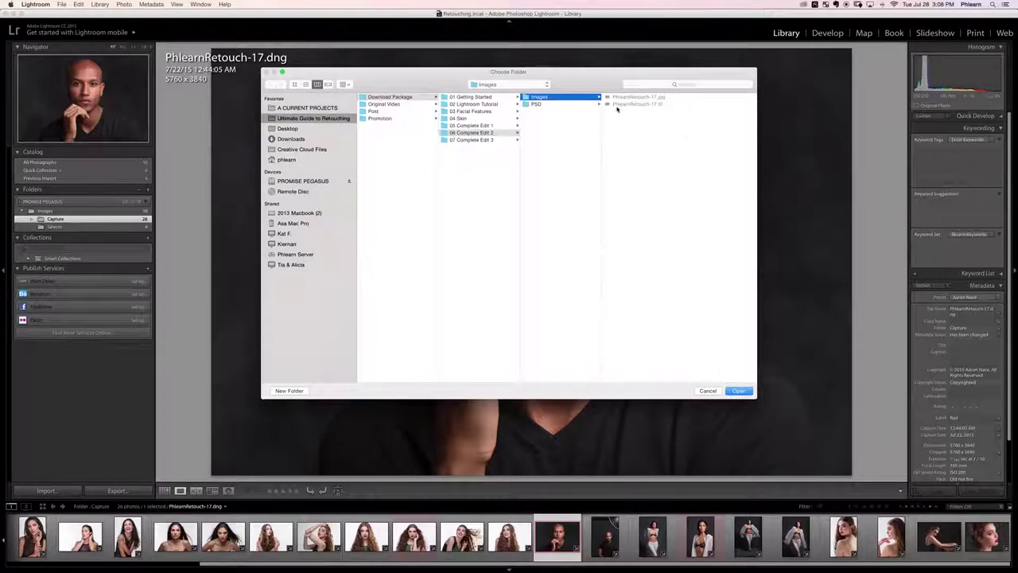
left_click(707, 391)
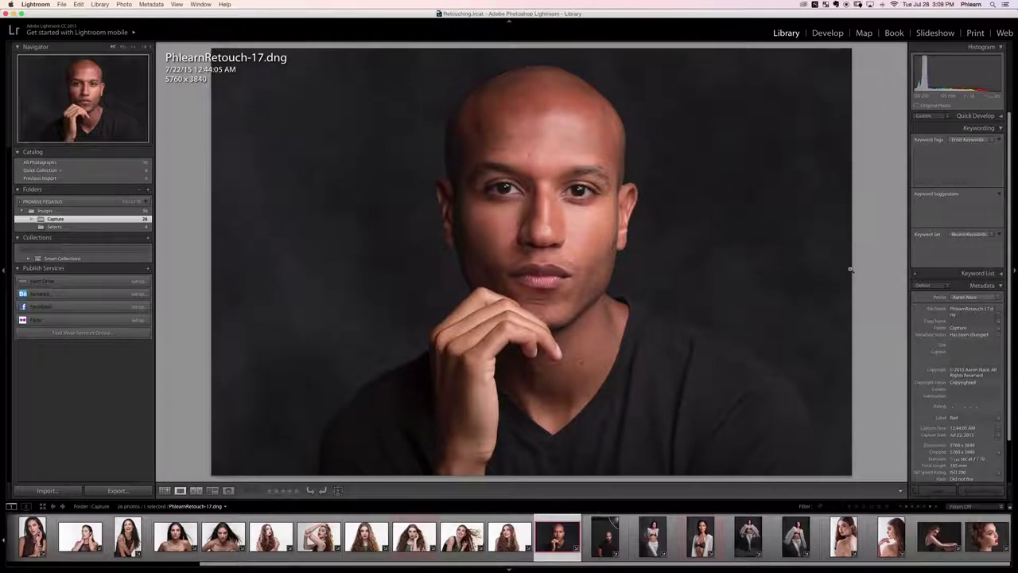
Step: Switch to Photoshop and place the PhlearnRetouch-17.tif window near the middle of the workspace at 25% zoom
key("super+h")
left_click_drag(517, 35, 522, 42)
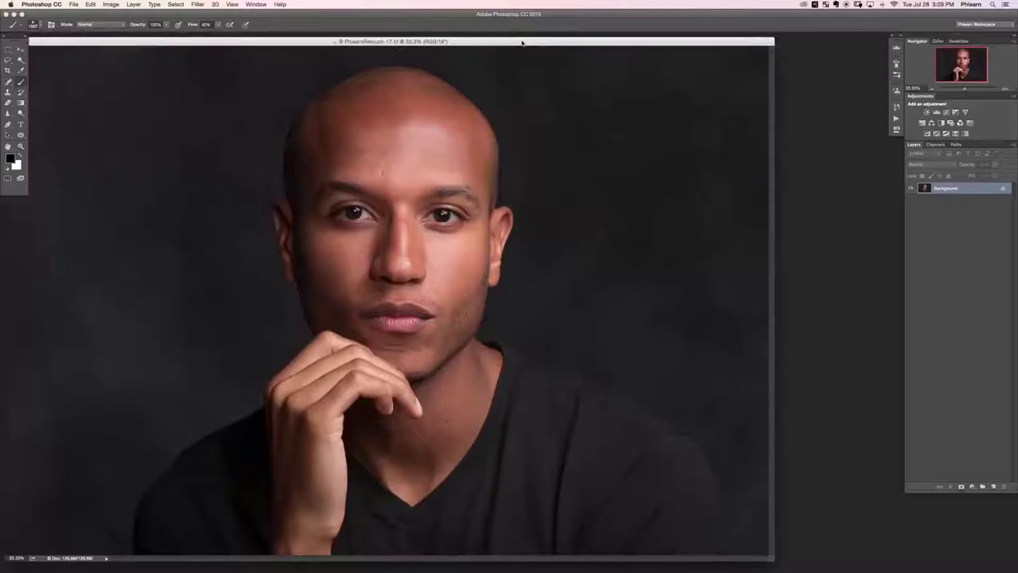
key("super+minus")
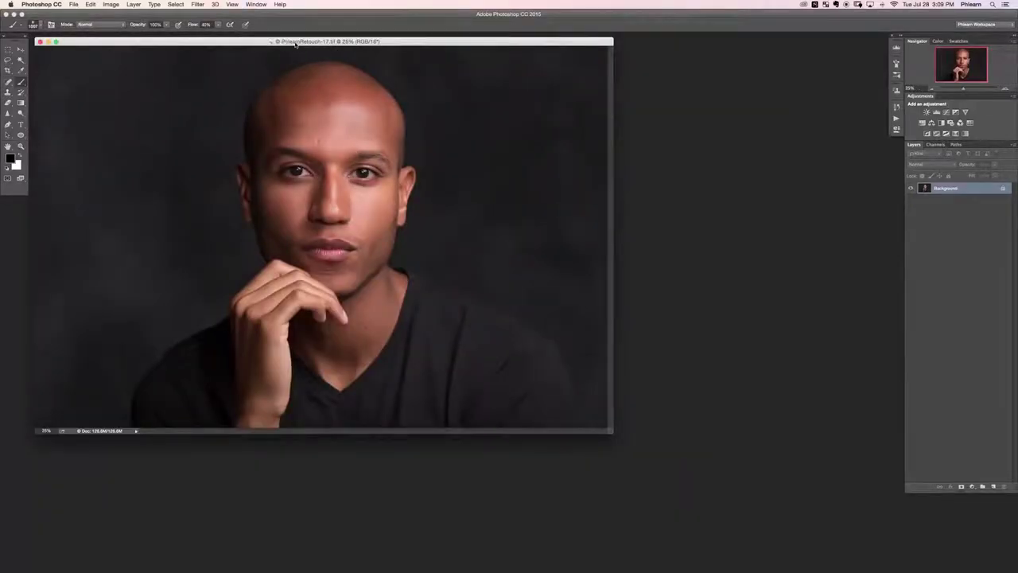
left_click_drag(295, 44, 407, 78)
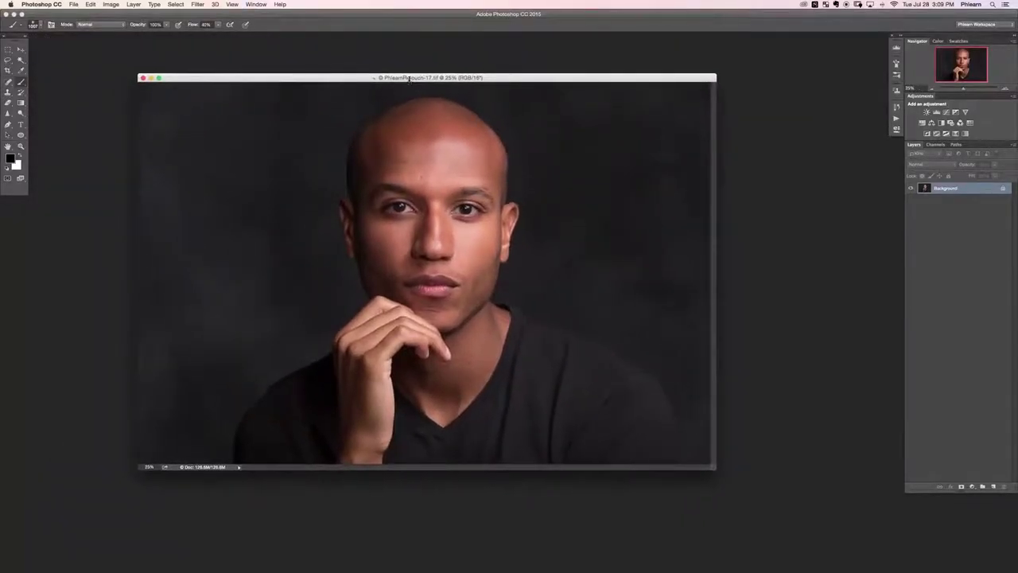
Step: Examine which color mode and bit depth the TIFF image uses
left_click(110, 5)
mouse_move(112, 14)
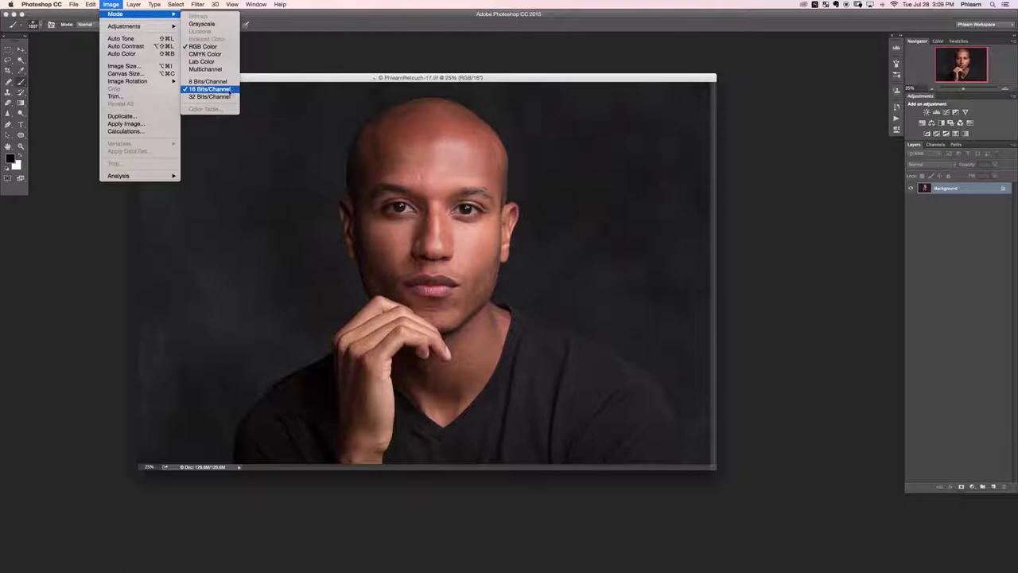
left_click(267, 81)
left_click_drag(267, 80, 267, 84)
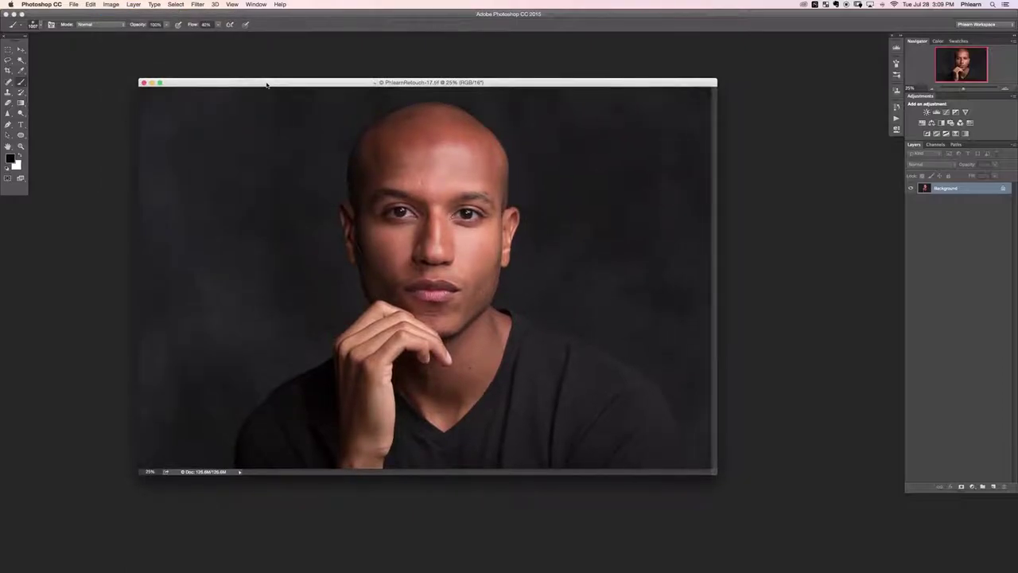
Step: Show the image in full screen mode with a gray surround and reposition it in the workspace
key("f")
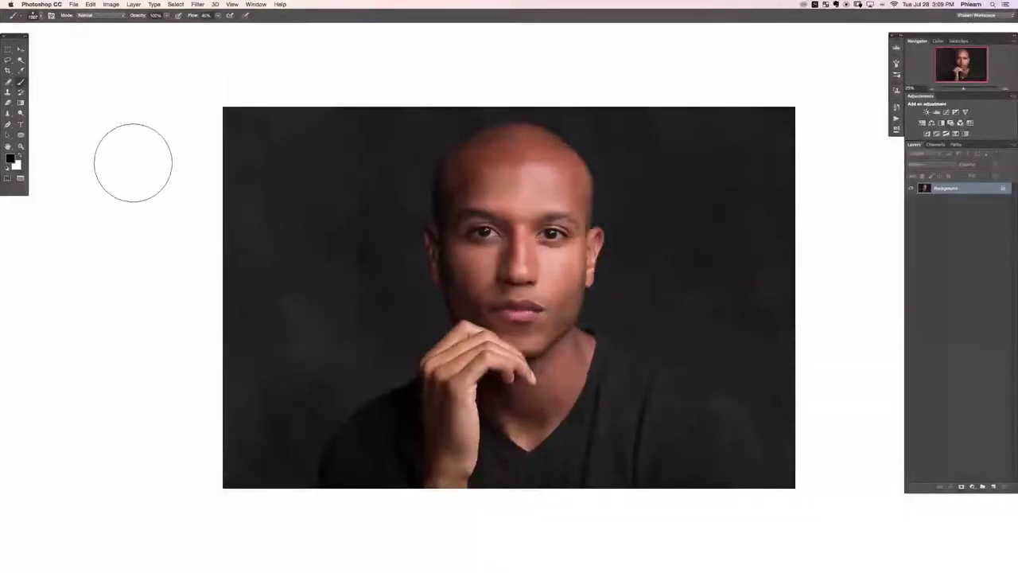
right_click(112, 161)
left_click(135, 183)
left_click_drag(374, 275, 281, 255)
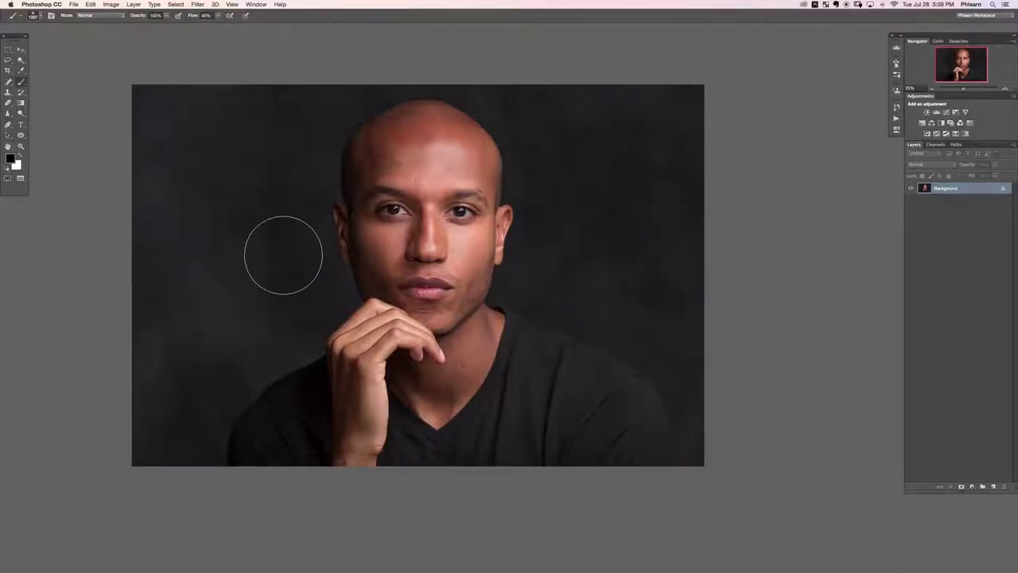
Step: Add a new layer above the Background and set the foreground color to bright red
key("ctrl+shift+alt+n")
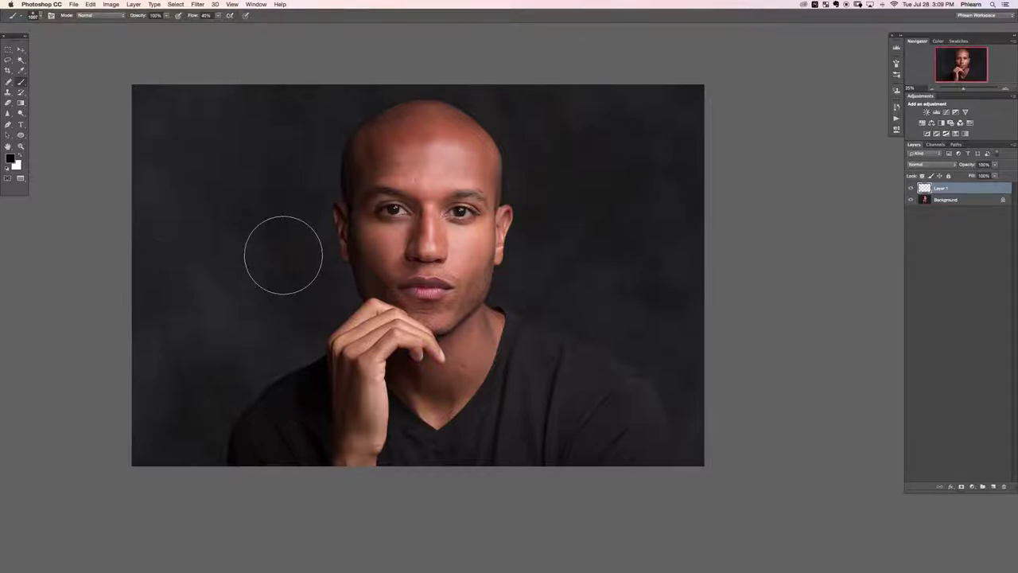
left_click(10, 158)
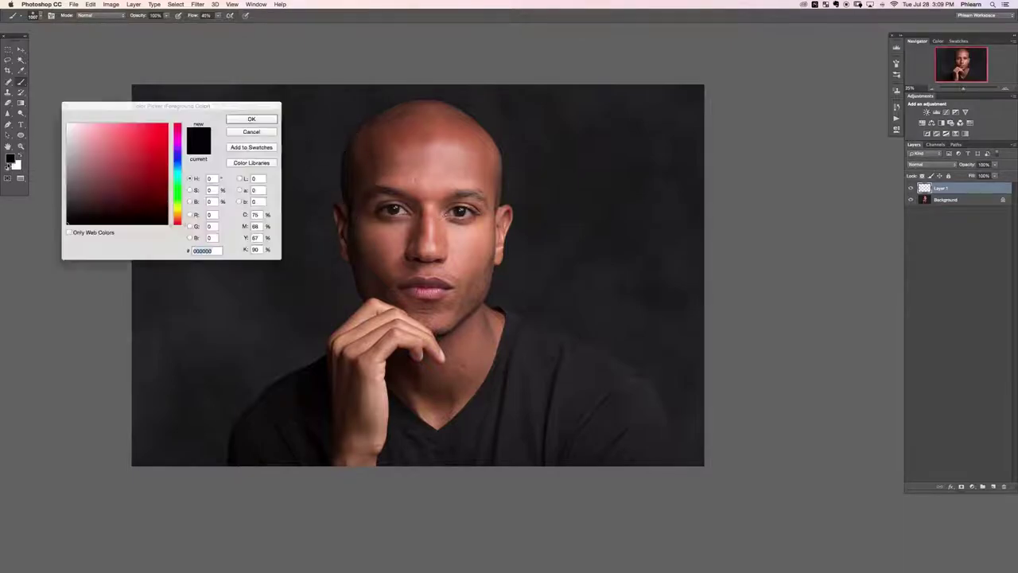
left_click_drag(153, 137, 180, 122)
left_click(253, 118)
Step: Shrink the brush, set its flow to 70%, and outline the hand and wrist in red on the new layer
mouse_move(340, 226)
left_mouse_down()
mouse_move(296, 225)
mouse_move(309, 332)
mouse_move(312, 231)
left_mouse_up()
key("shift+7")
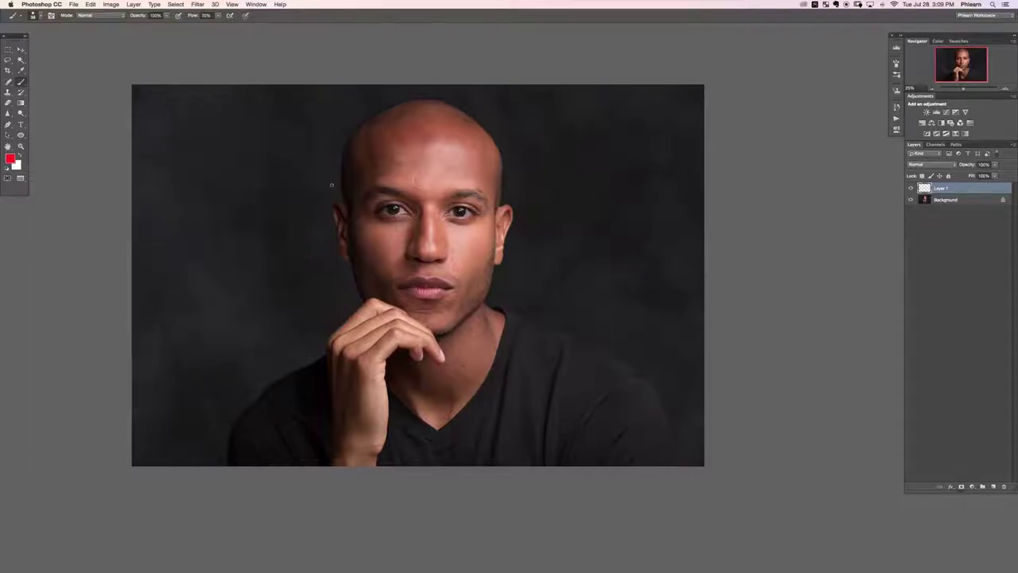
key("super+plus")
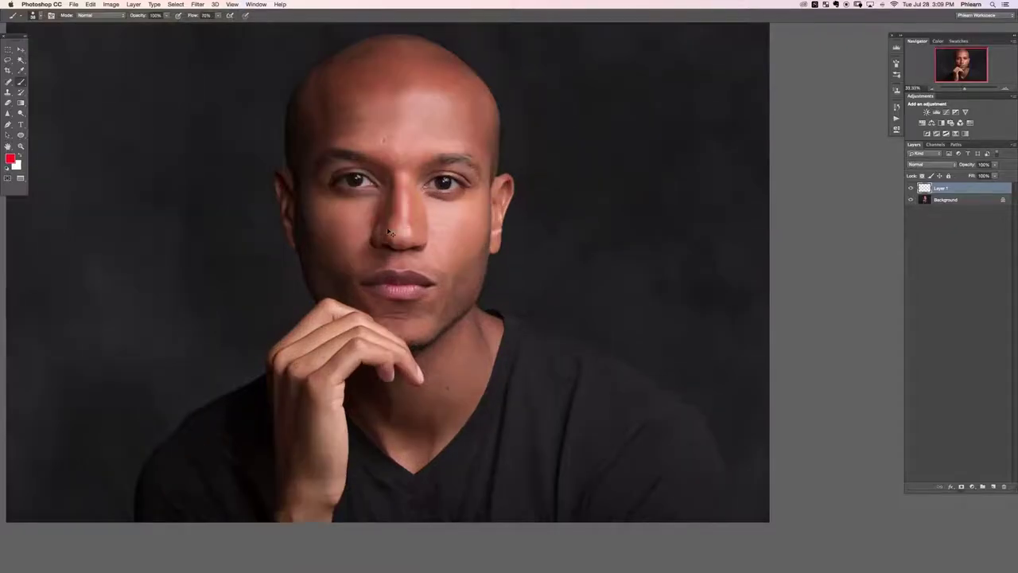
left_click_drag(360, 327, 384, 351)
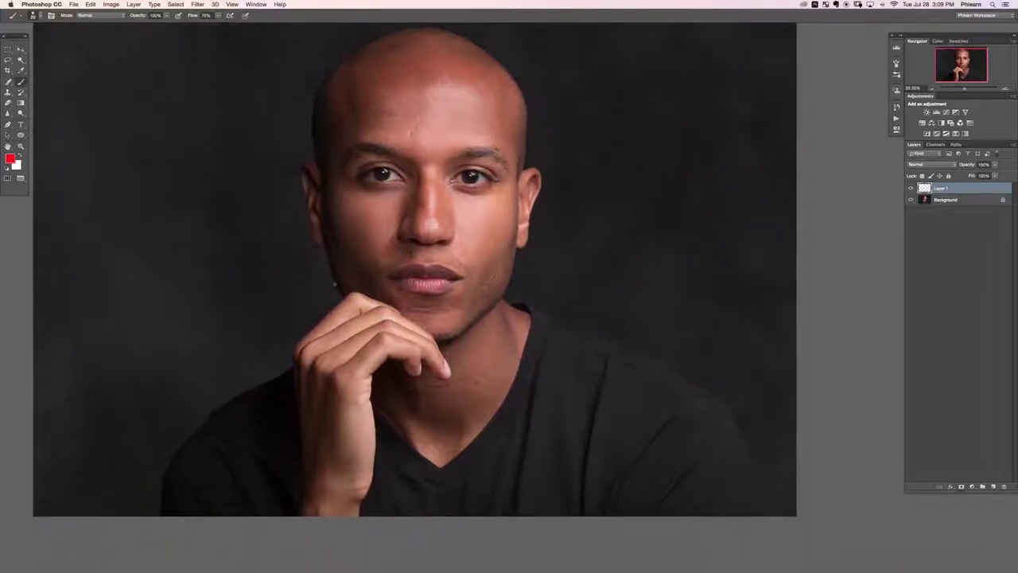
key("super+minus")
scroll(567, 243, "down", 2)
mouse_move(354, 283)
left_mouse_down()
mouse_move(328, 432)
mouse_move(378, 277)
left_mouse_up()
scroll(404, 347, "up", 2)
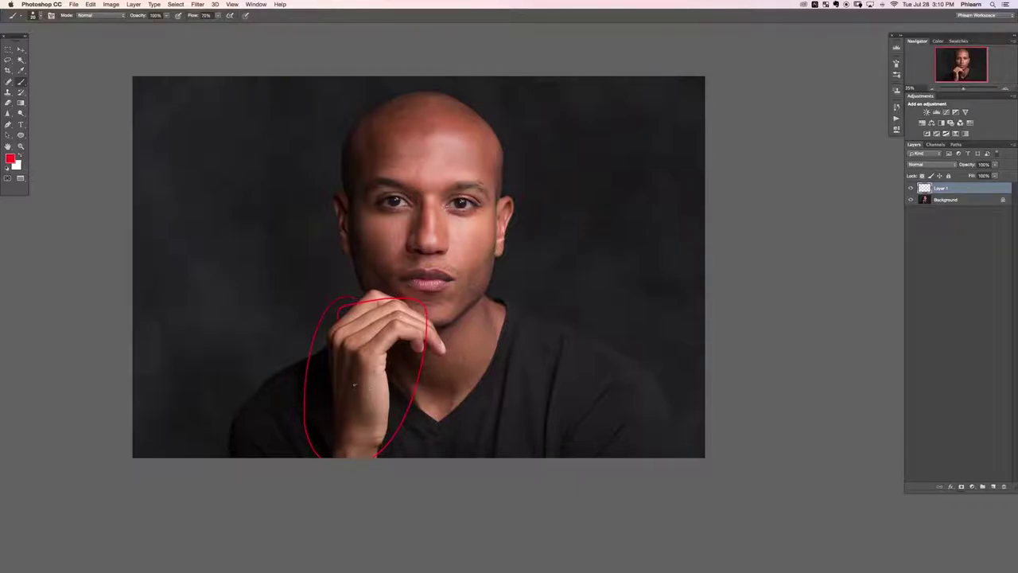
left_click_drag(339, 402, 340, 375)
Step: Mark the outer eyebrow ends, the under-eye areas and the lips in red, with a handwritten note beside one eyebrow
left_click_drag(479, 178, 511, 193)
key("super+plus")
key("super+plus")
key("super+plus")
key("super+plus")
left_click_drag(479, 179, 702, 488)
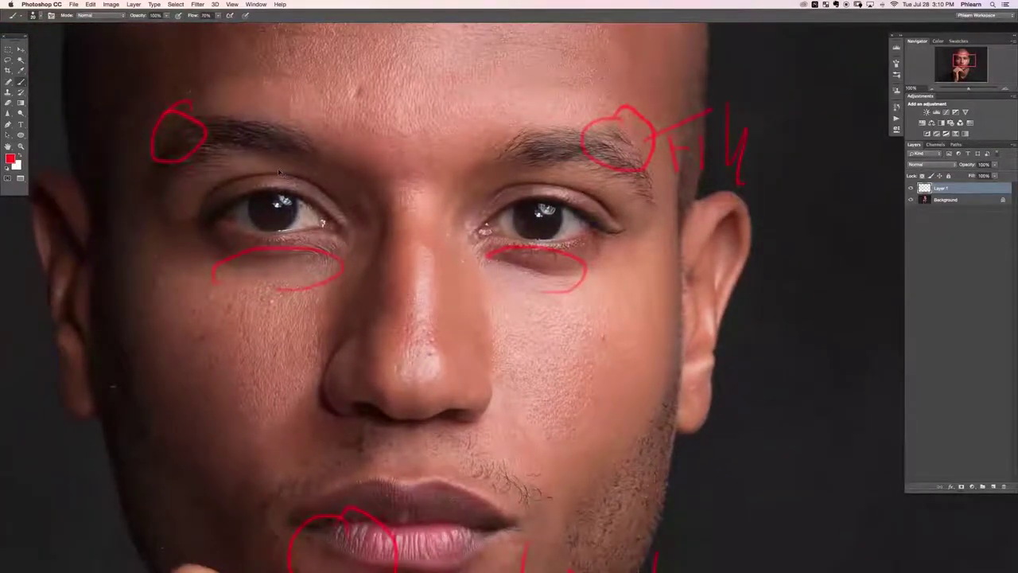
Step: Circle the discolored spots in the whites of both eyes in red
key("super+plus")
left_click_drag(429, 254, 682, 388)
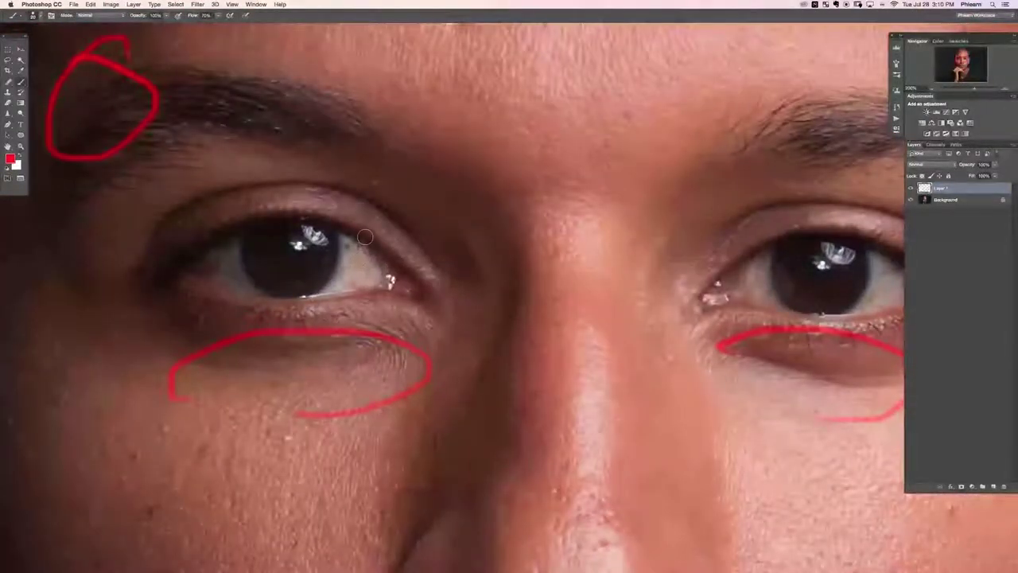
mouse_move(352, 232)
left_mouse_down()
mouse_move(344, 262)
mouse_move(358, 235)
left_mouse_up()
mouse_move(218, 229)
left_mouse_down()
mouse_move(194, 269)
mouse_move(232, 241)
left_mouse_up()
scroll(453, 294, "right", 4)
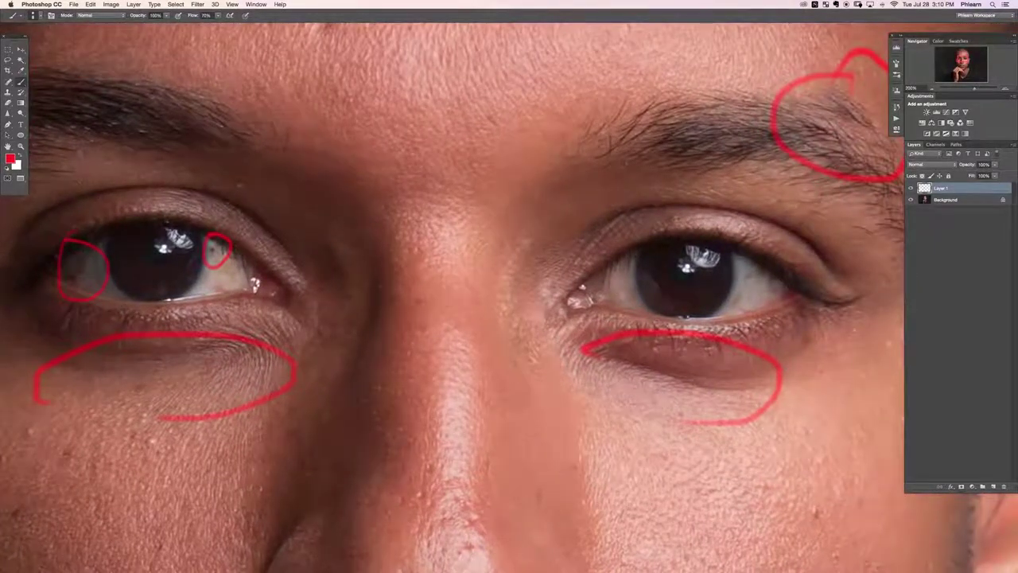
left_click_drag(746, 266, 746, 264)
Step: Circle both irises in red and draw an upward arrow above the inner part of each eye
left_click_drag(693, 334, 627, 307)
mouse_move(636, 211)
left_mouse_down()
mouse_move(573, 301)
mouse_move(578, 183)
left_mouse_up()
left_click_drag(488, 237, 493, 148)
left_click_drag(468, 184, 515, 183)
left_click_drag(80, 294, 237, 293)
mouse_move(232, 191)
left_mouse_down()
mouse_move(309, 207)
mouse_move(285, 137)
mouse_move(304, 154)
left_mouse_up()
key("super+minus")
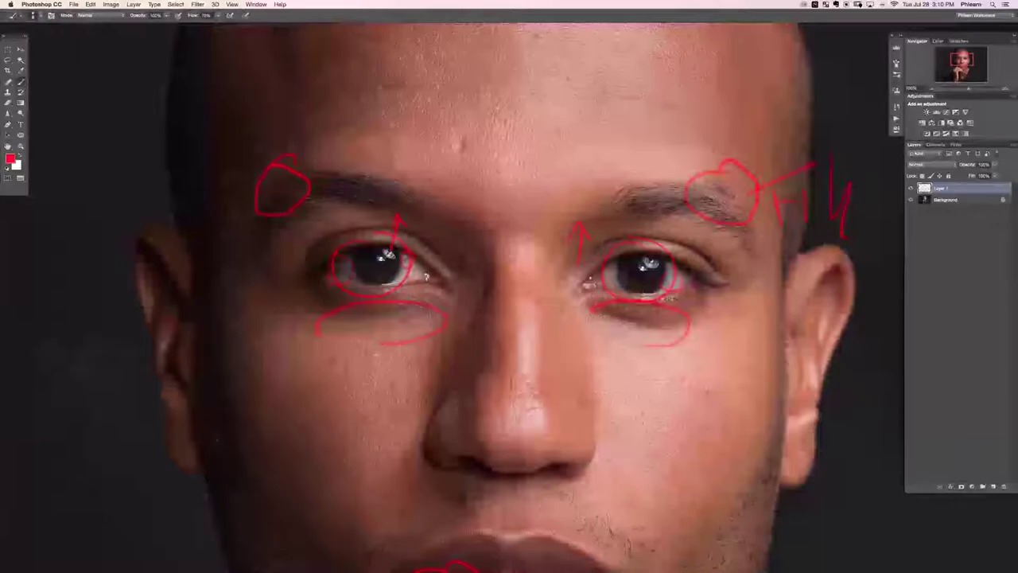
Step: Circle the blemishes on the forehead, between the eyebrows and on the cheek in red
left_click_drag(334, 117, 314, 168)
left_click_drag(442, 175, 437, 177)
scroll(487, 176, "up", 3)
left_click_drag(488, 111, 483, 113)
scroll(379, 375, "down", 10)
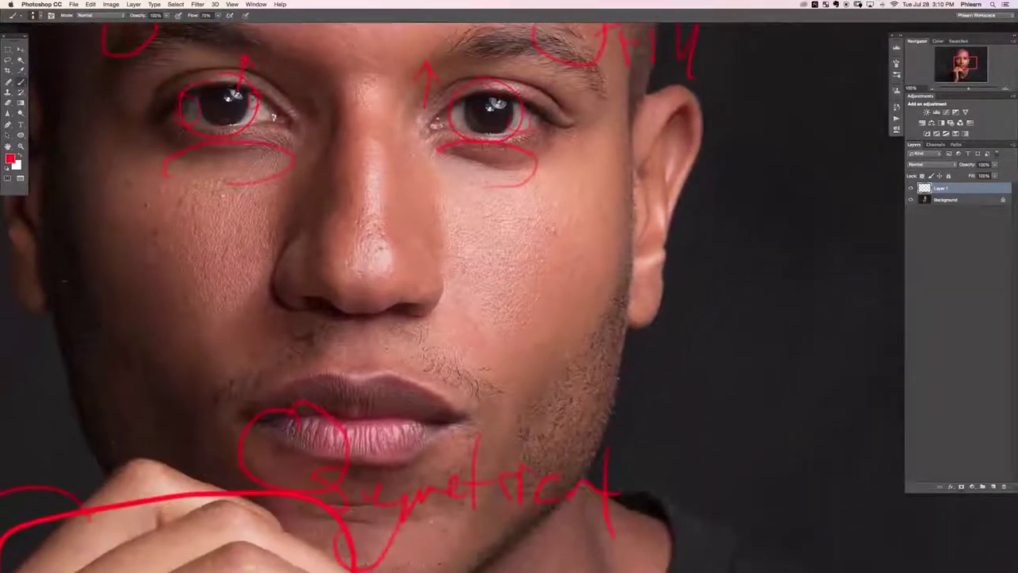
left_click_drag(556, 222, 559, 224)
Step: Outline the mustache area on both sides above the upper lip in red and mark an X beside it
scroll(500, 392, "down", 5)
key("super+plus")
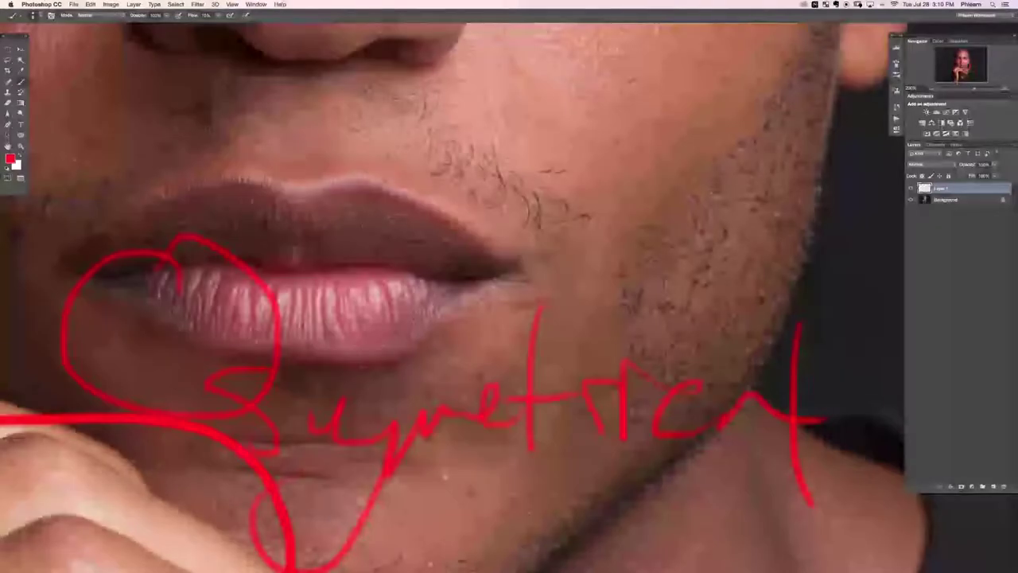
key("super+plus")
left_click_drag(617, 316, 546, 345)
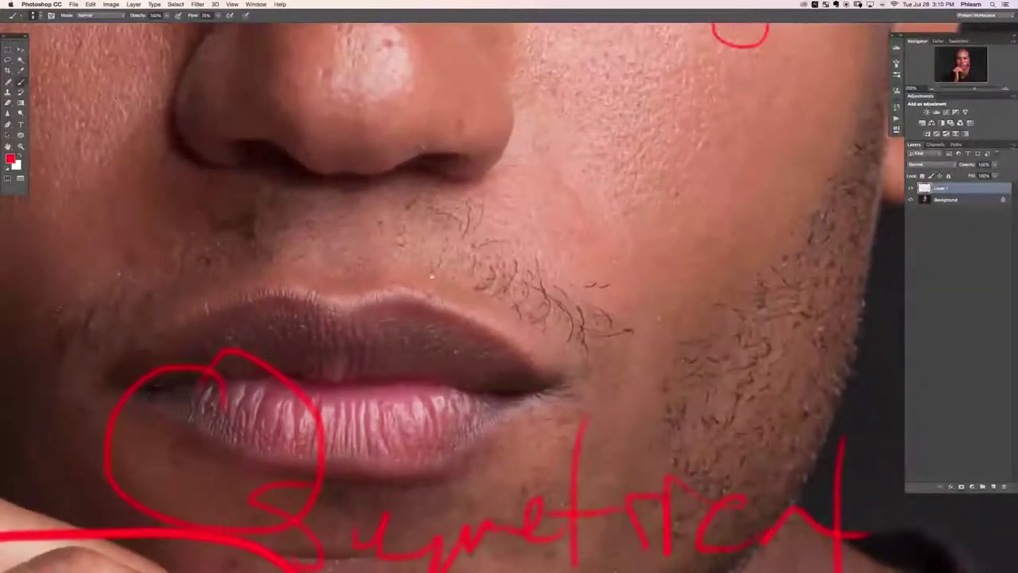
left_click_drag(382, 289, 542, 278)
mouse_move(393, 186)
left_mouse_down()
mouse_move(210, 292)
mouse_move(300, 183)
left_mouse_up()
mouse_move(740, 198)
left_mouse_down()
mouse_move(828, 304)
mouse_move(654, 188)
mouse_move(677, 211)
left_mouse_up()
scroll(509, 318, "right", 3)
left_click_drag(670, 179, 644, 212)
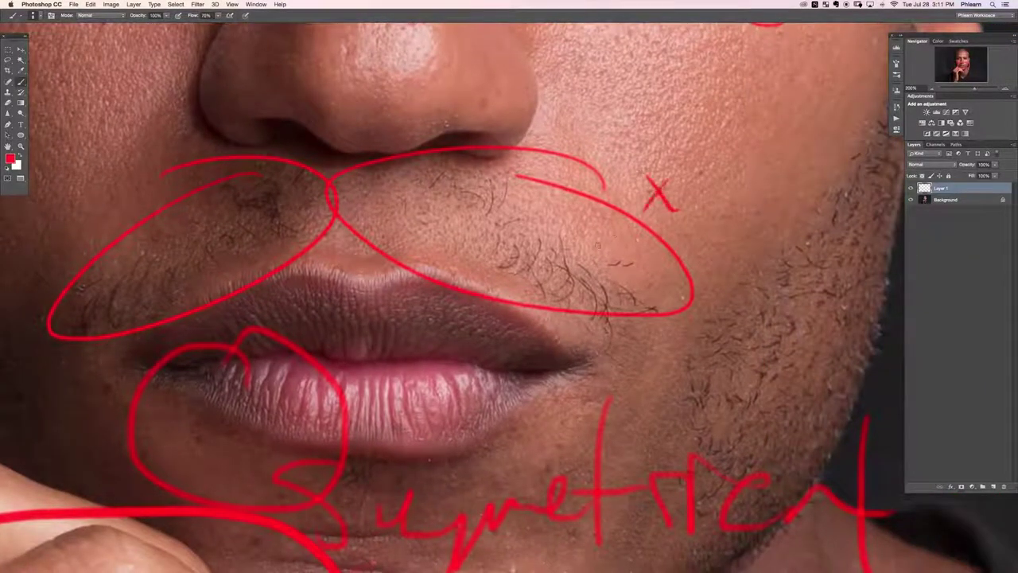
Step: Write an underlined lighting note in red on the dark background beside the raised hand
scroll(546, 241, "down", 5)
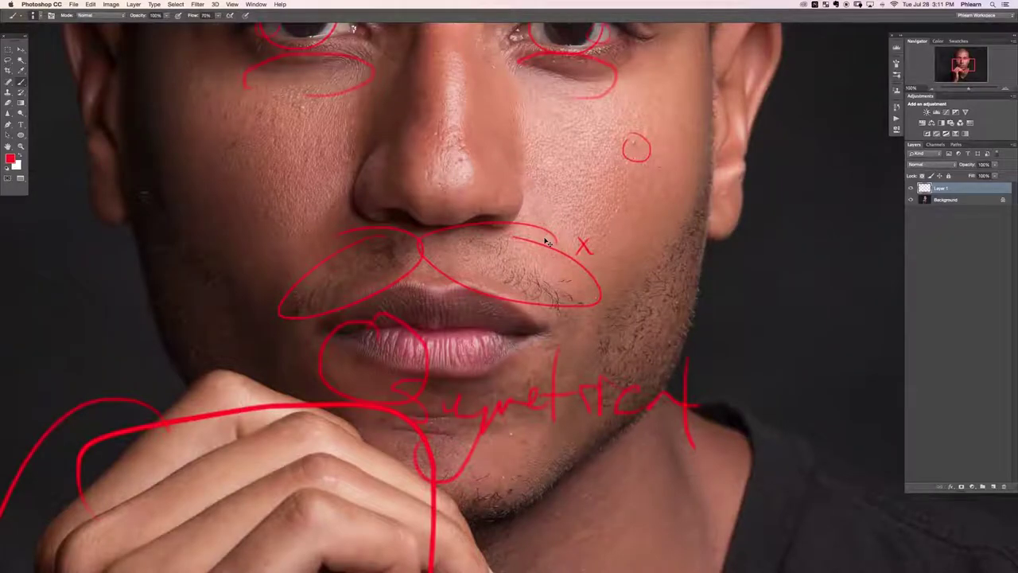
scroll(545, 241, "down", 3)
key("super+minus")
key("super+minus")
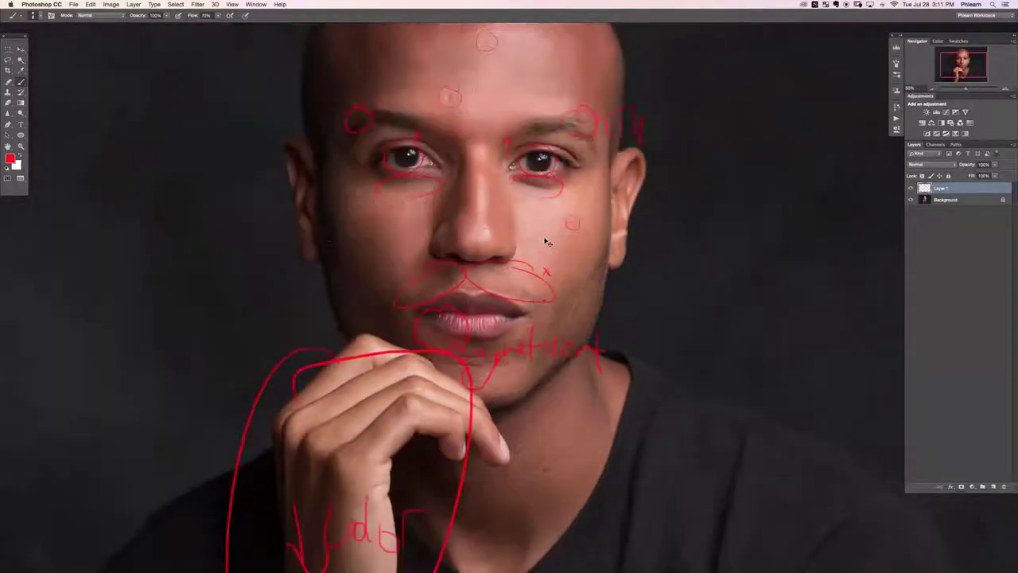
left_click_drag(590, 486, 521, 429)
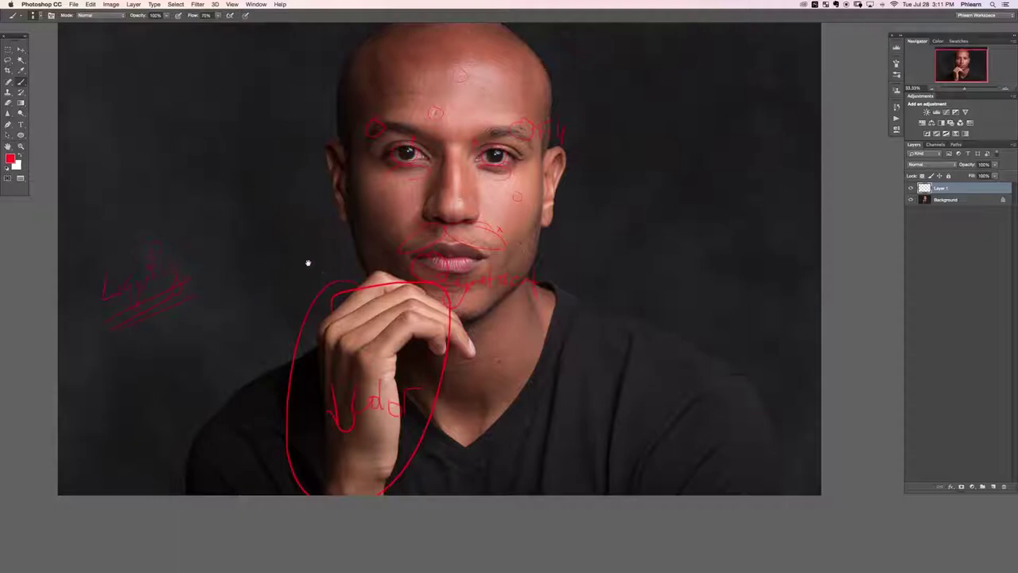
Step: Draw red arrows around the head, ears and jaw, and circle the forehead highlight with a handwritten shine note
left_click_drag(311, 267, 292, 293)
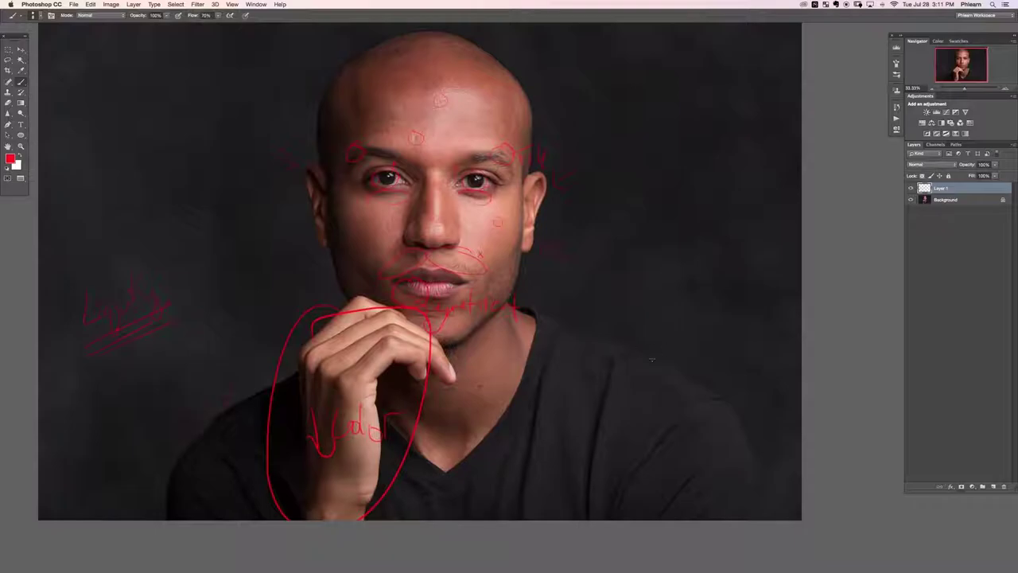
left_click_drag(556, 264, 557, 307)
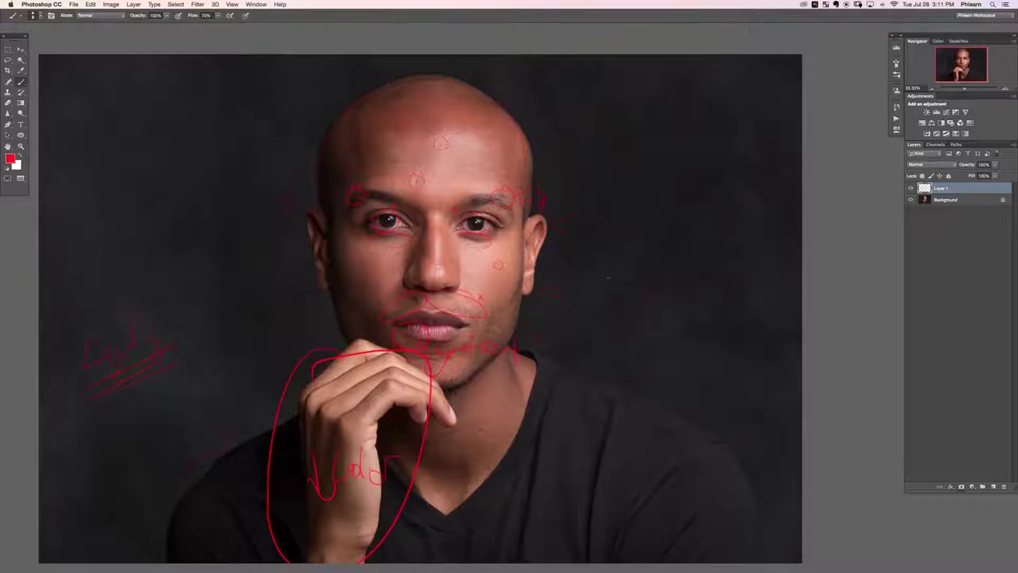
scroll(613, 289, "down", 3)
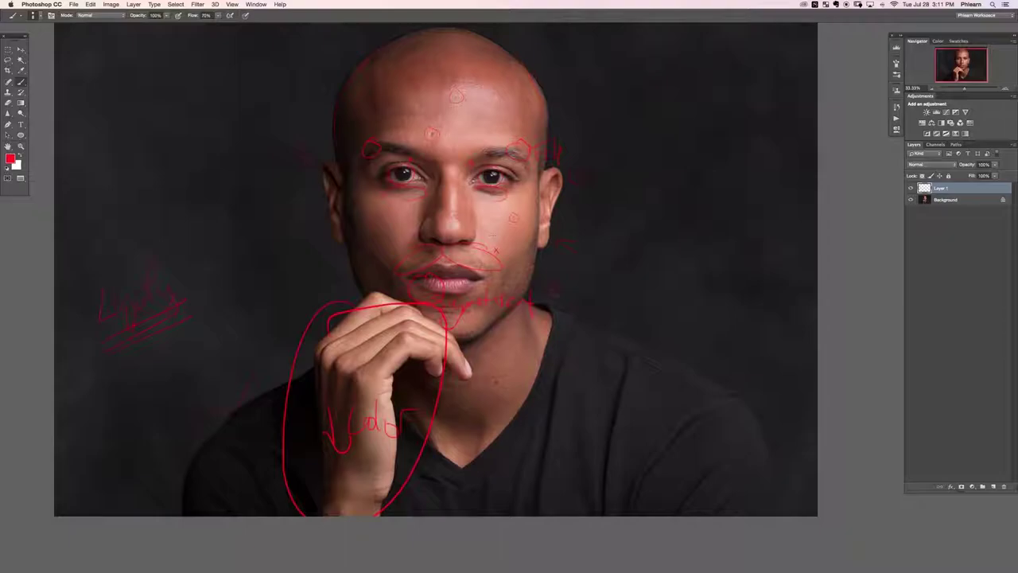
left_click_drag(586, 348, 562, 359)
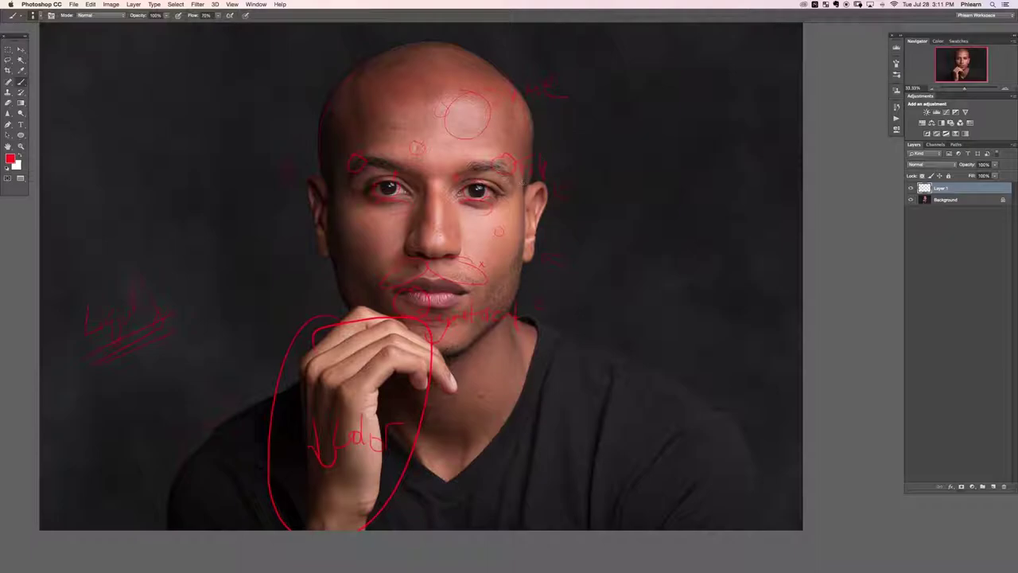
Step: Circle the crease in the skin just below the lower lip in red
key("super+plus")
key("super+plus")
key("super+plus")
key("super+plus")
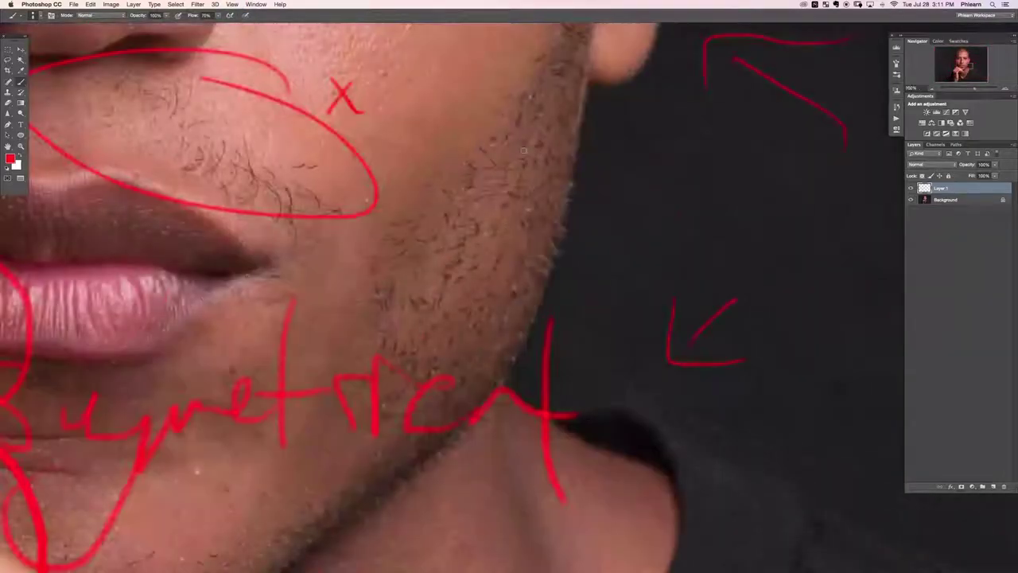
left_click_drag(480, 424, 548, 403)
scroll(548, 404, "down", 3)
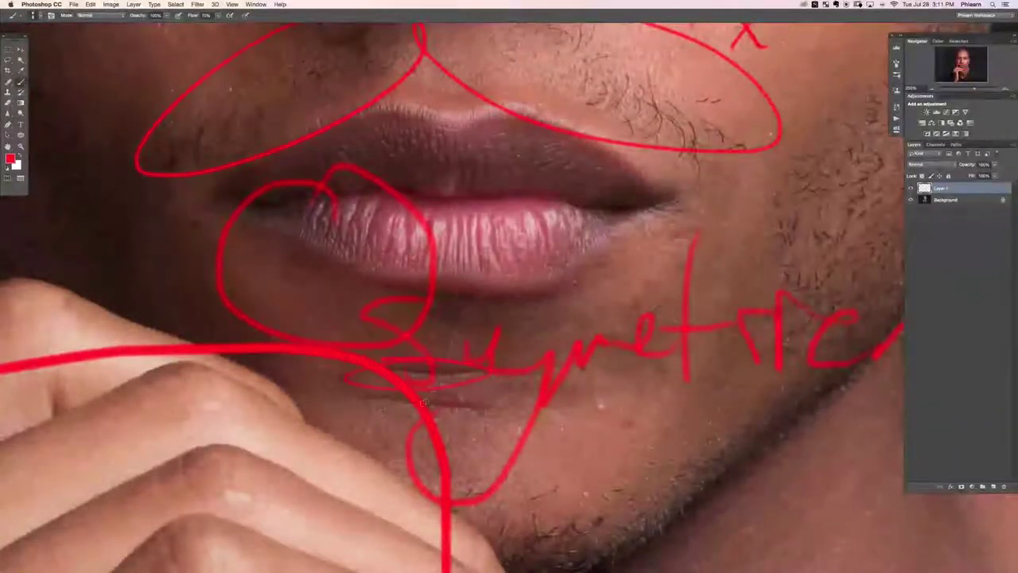
scroll(494, 387, "up", 10)
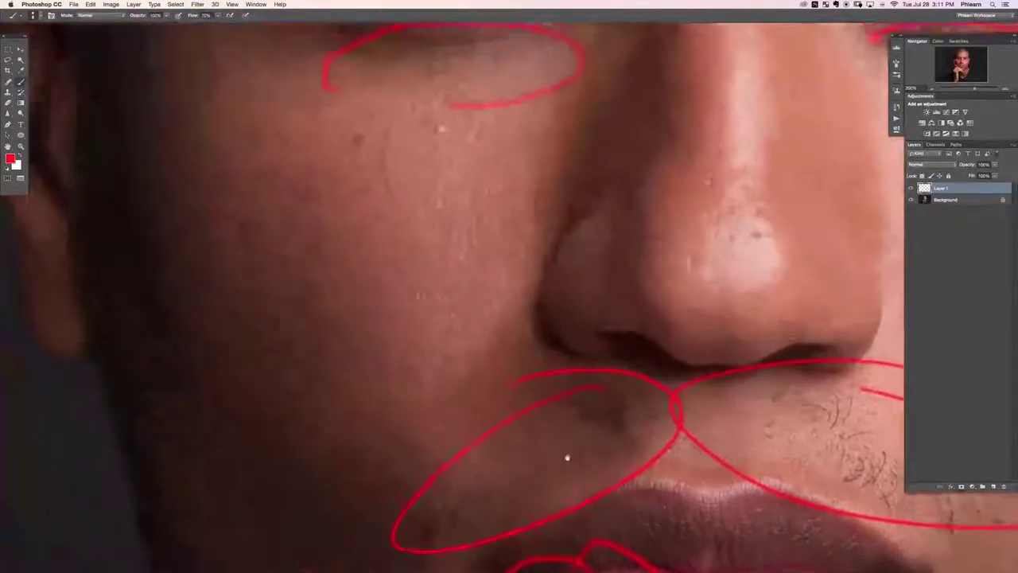
scroll(506, 193, "down", 6)
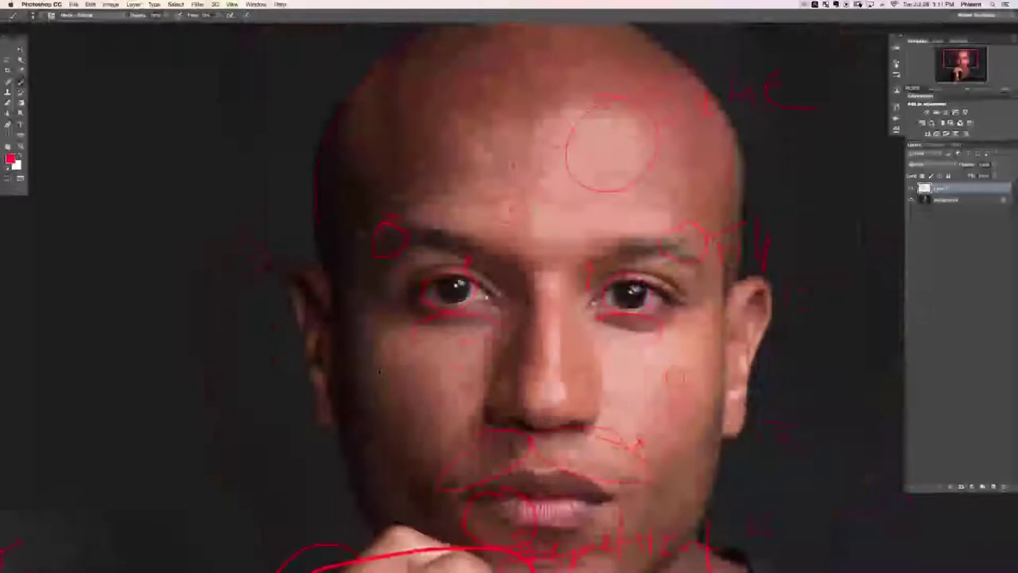
Step: Mark red dots on the neck, wrist and chin and link them to the hand with curved lines
scroll(380, 373, "down", 3)
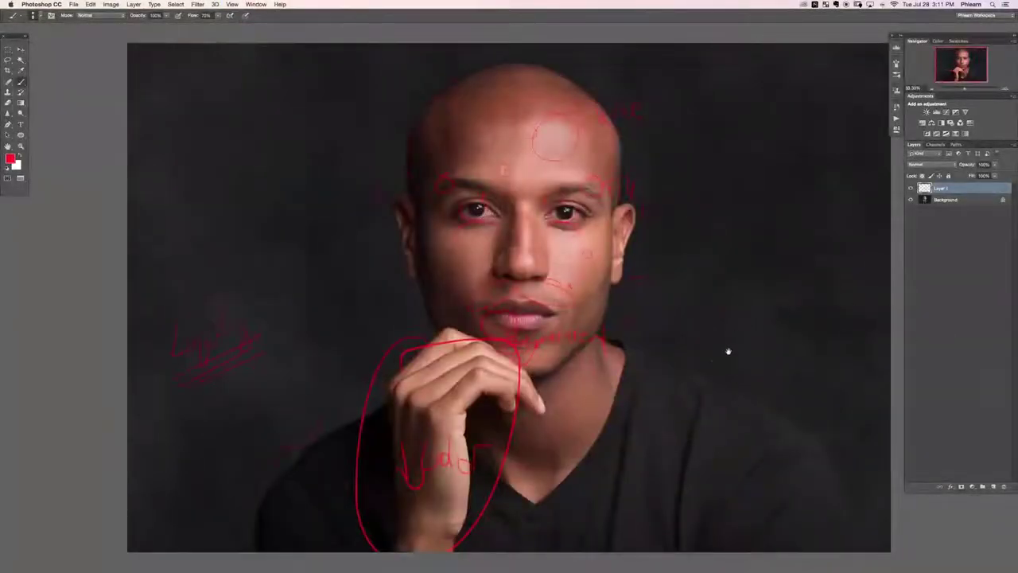
left_click_drag(734, 337, 573, 356)
left_click_drag(496, 346, 496, 330)
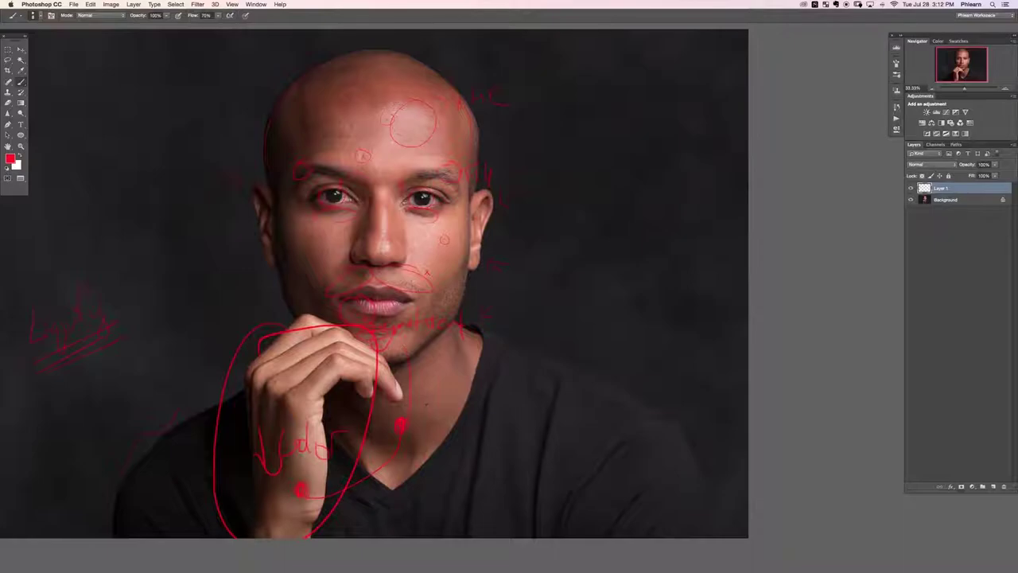
left_click_drag(399, 347, 273, 458)
left_click_drag(434, 450, 471, 447)
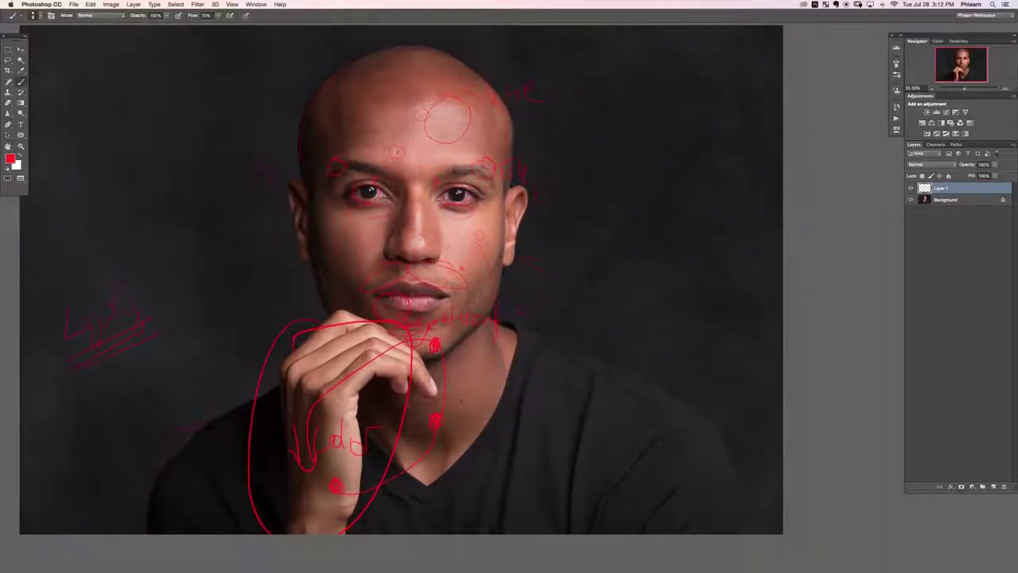
Step: Write the notes "DB" and "Sharpen" in red in the upper corner of the dark background
left_click_drag(323, 225, 373, 260)
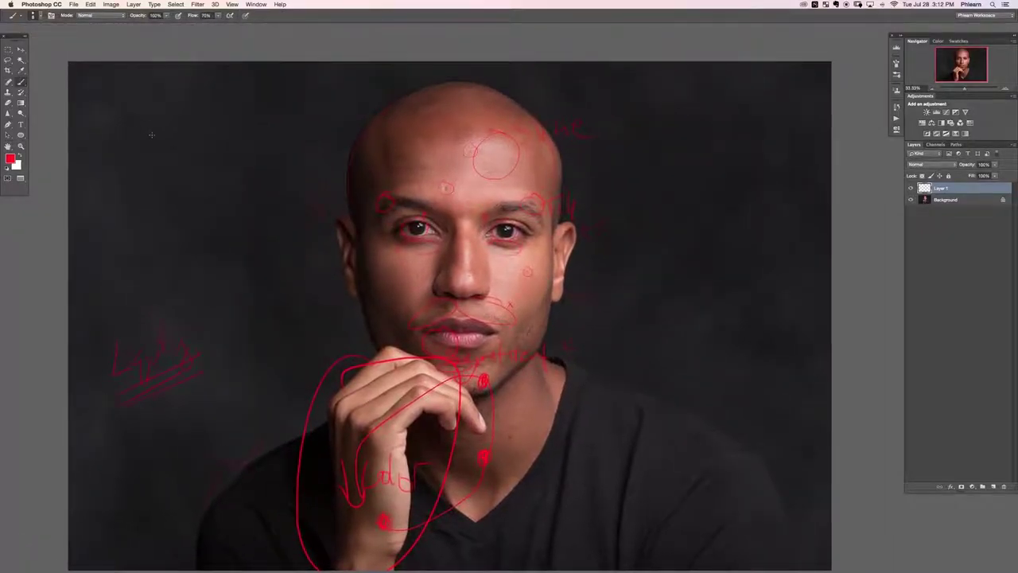
left_click_drag(116, 104, 133, 150)
left_click_drag(173, 92, 177, 133)
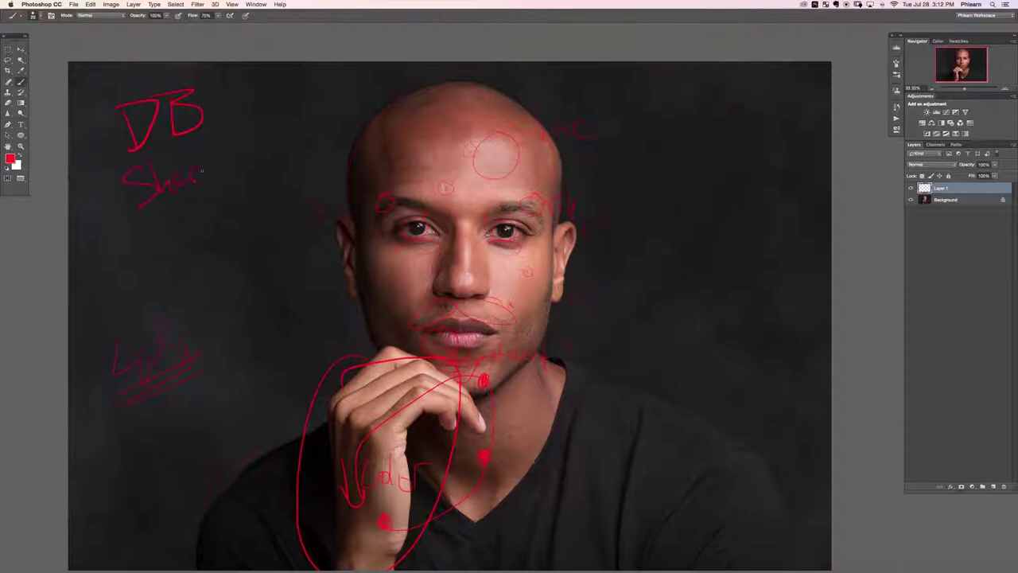
left_click_drag(248, 176, 299, 165)
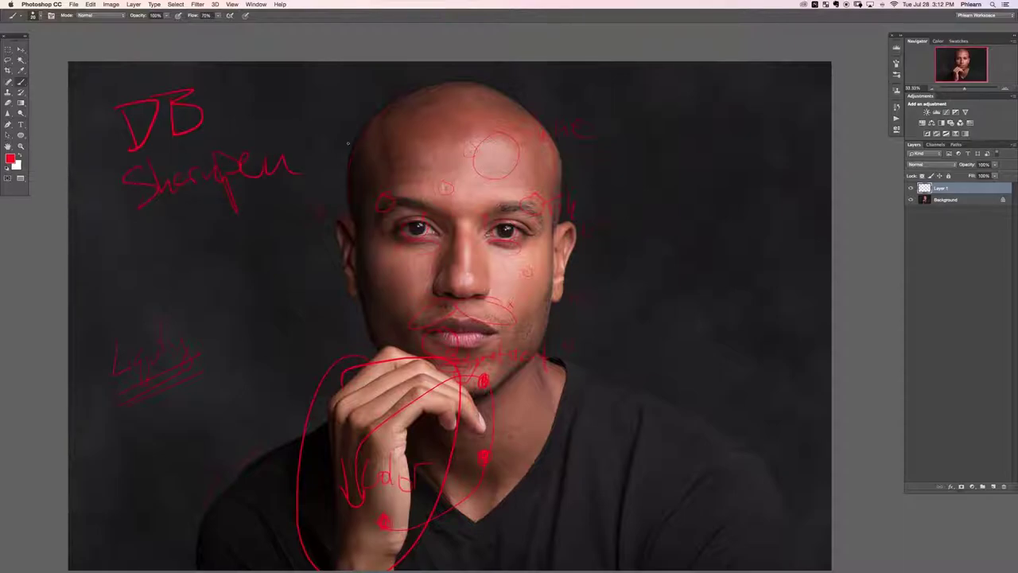
Step: Group the red annotation layer, name the group "Plan", collapse it and toggle its visibility off and on
key("super+g")
double_click(942, 187)
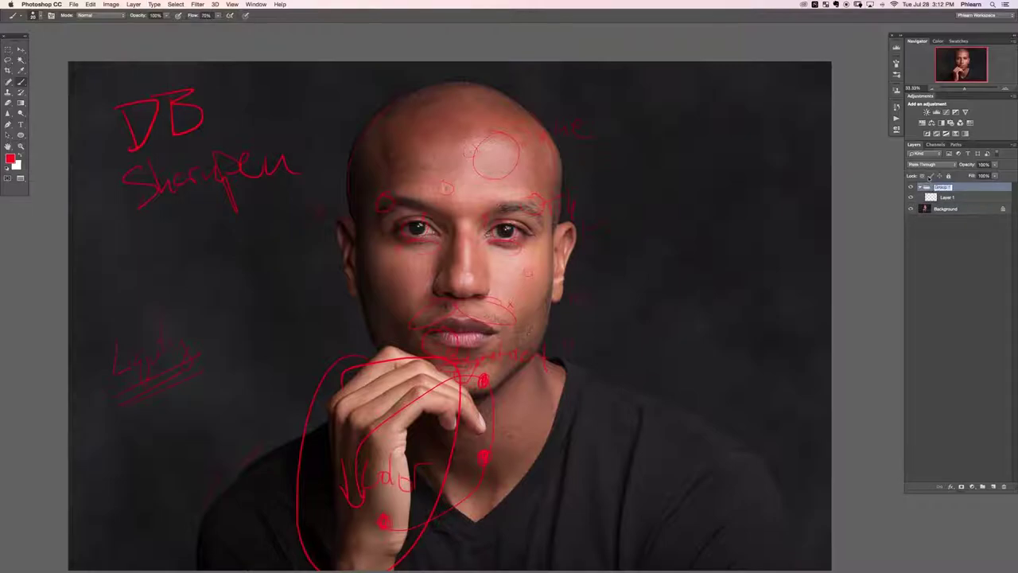
type("D")
key("Return")
left_click(919, 188)
left_click(911, 188)
left_click(911, 188)
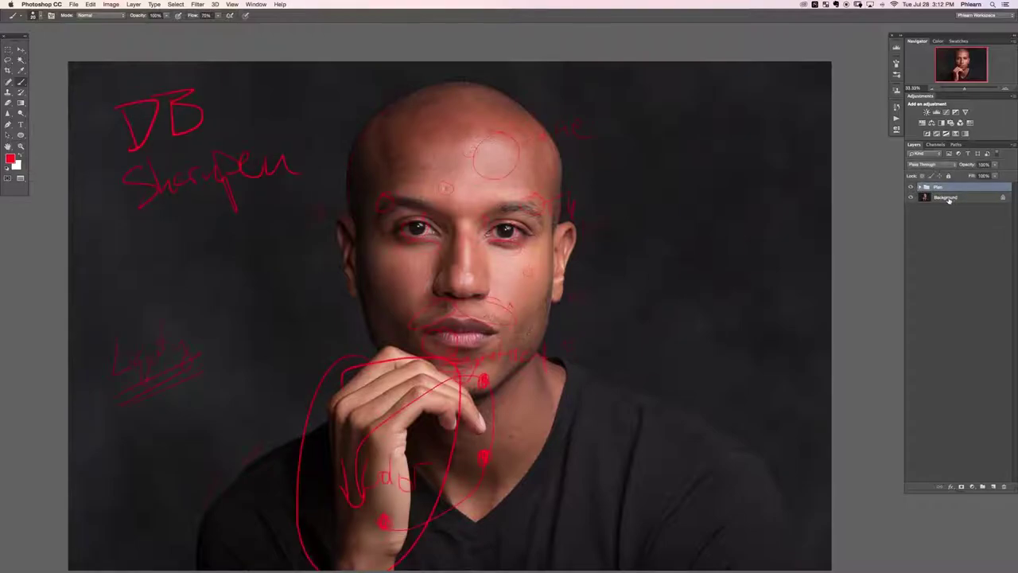
Step: Duplicate the Background layer and place the copy in a group named "Retouch 1"
left_click(948, 198)
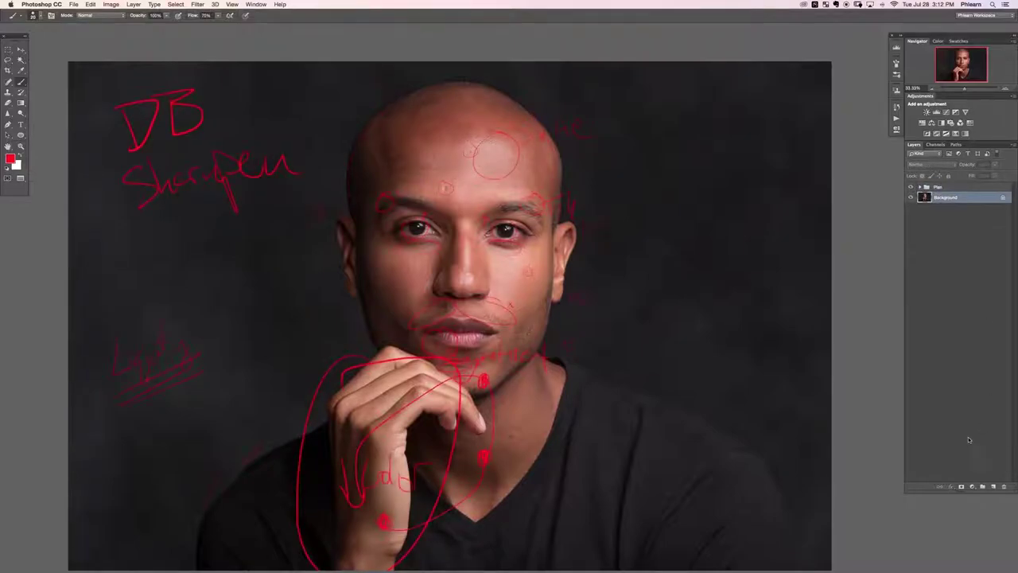
key("super+j")
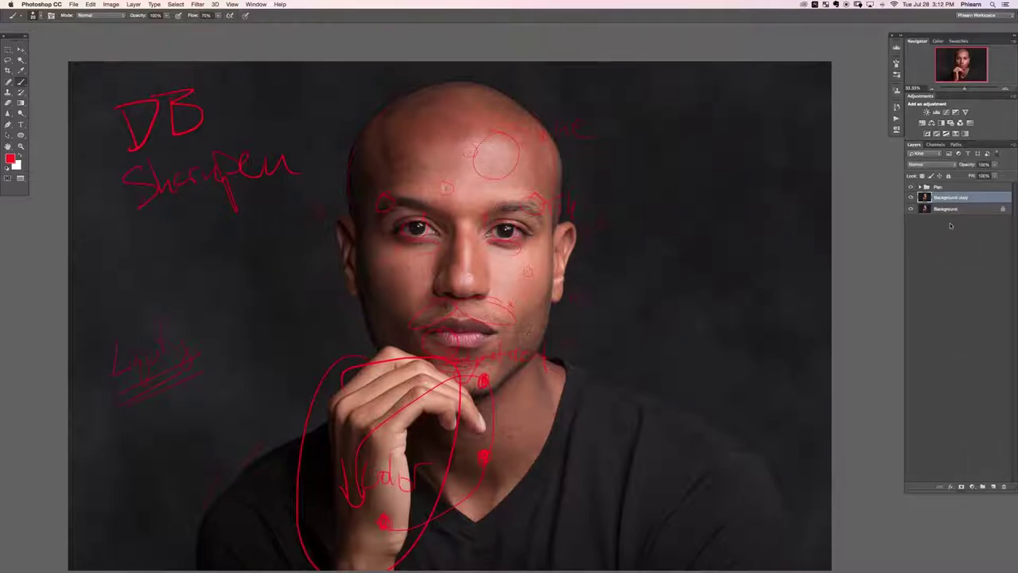
key("super+g")
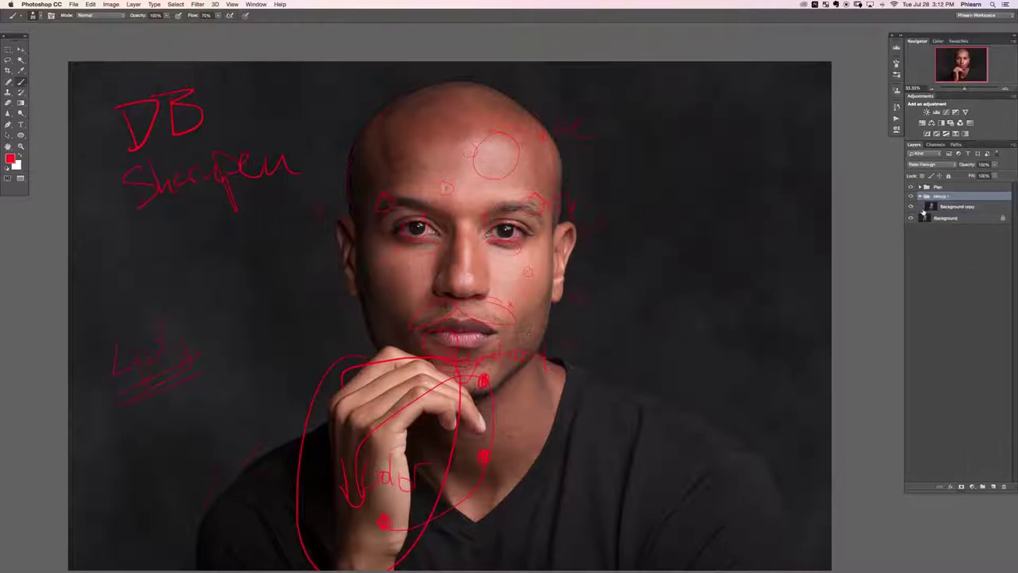
double_click(941, 197)
type("Retouch")
key("Return")
Step: Compare the portrait with and without the Plan annotations, leaving the Plan group hidden
left_click(911, 188)
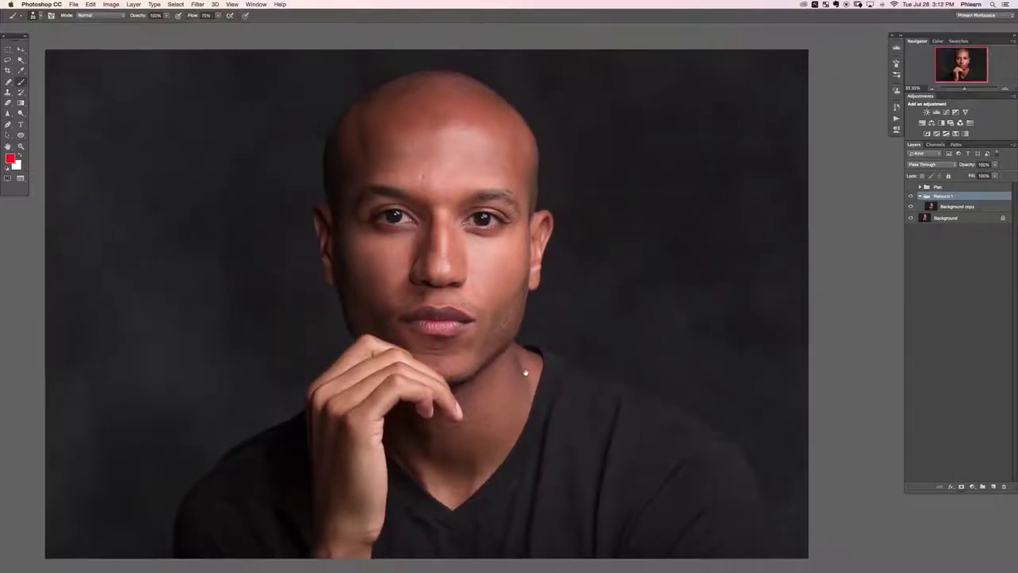
left_click(913, 188)
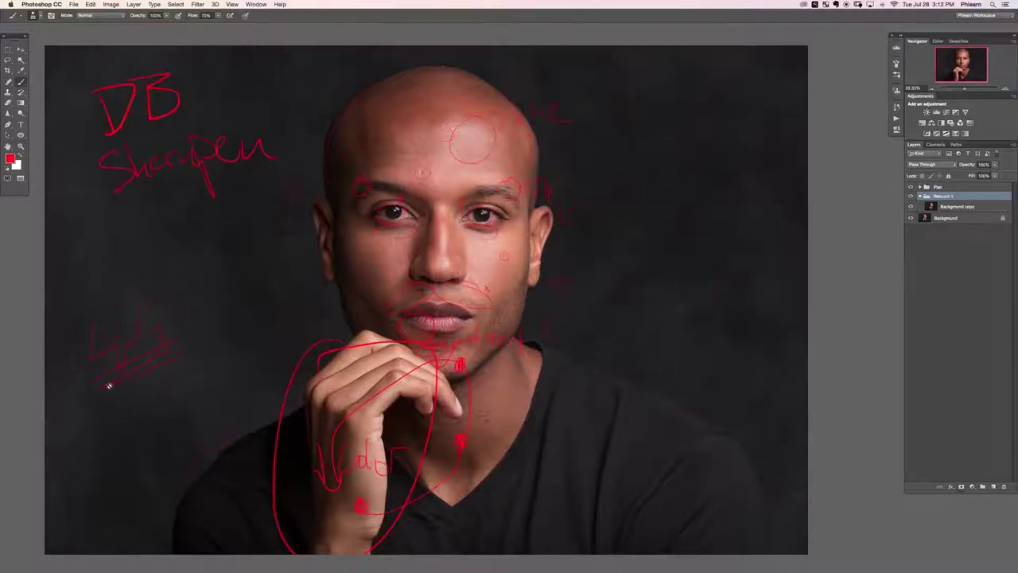
left_click(911, 187)
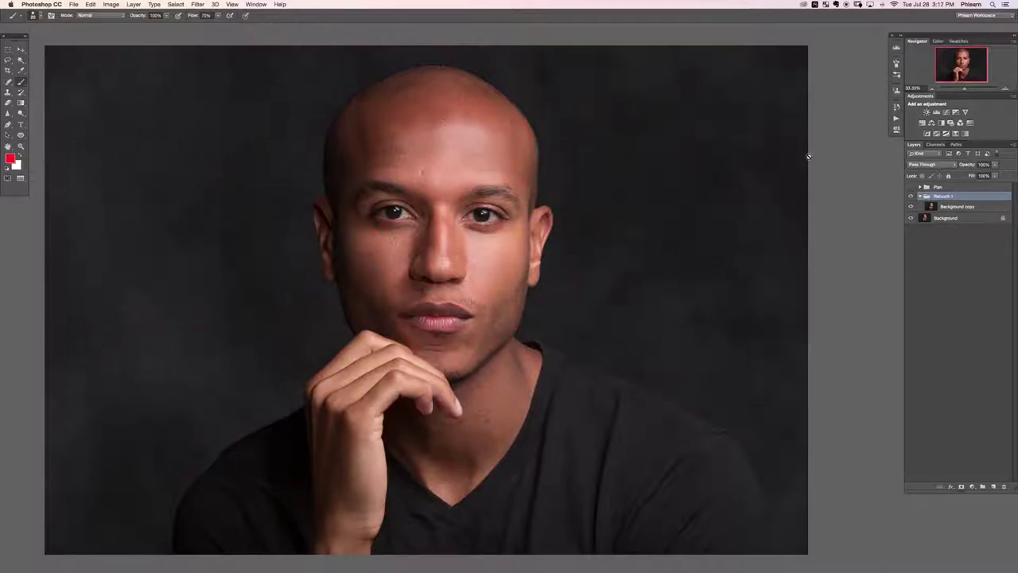
Step: Open the Background copy layer in the Liquify filter and show the whole portrait at 25%
left_click(965, 208)
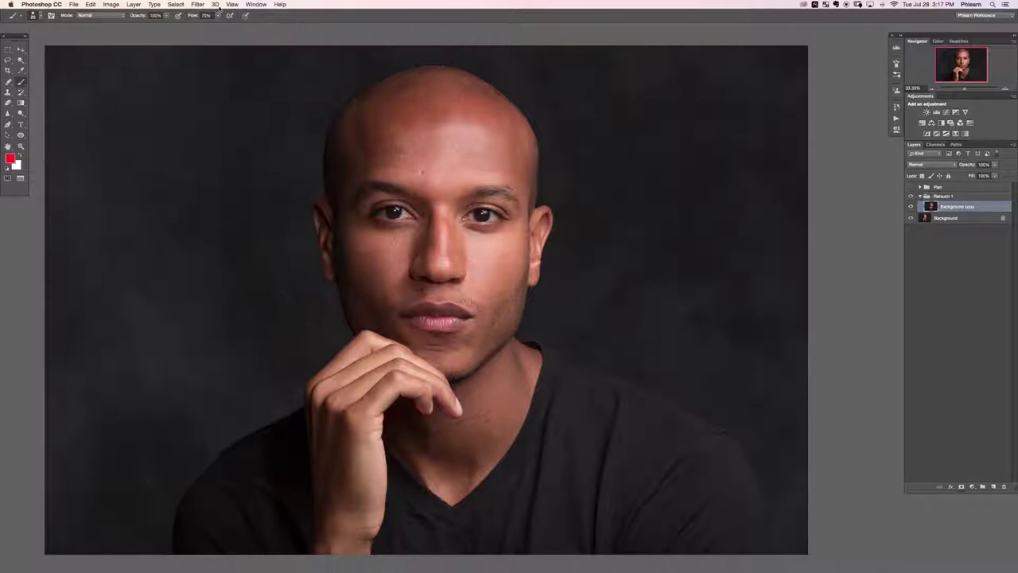
left_click(194, 5)
left_click(221, 69)
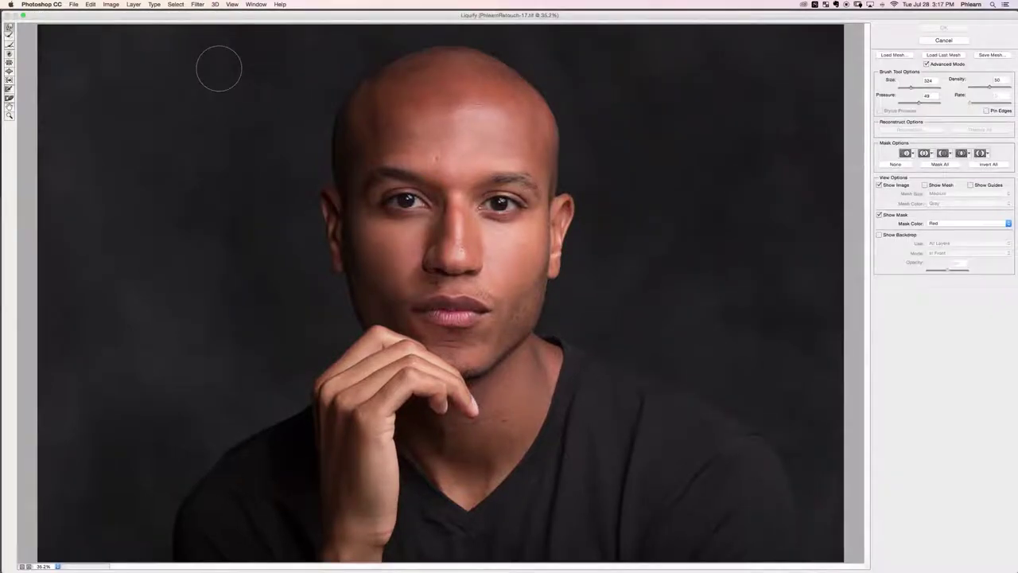
key("super+minus")
key("super+minus")
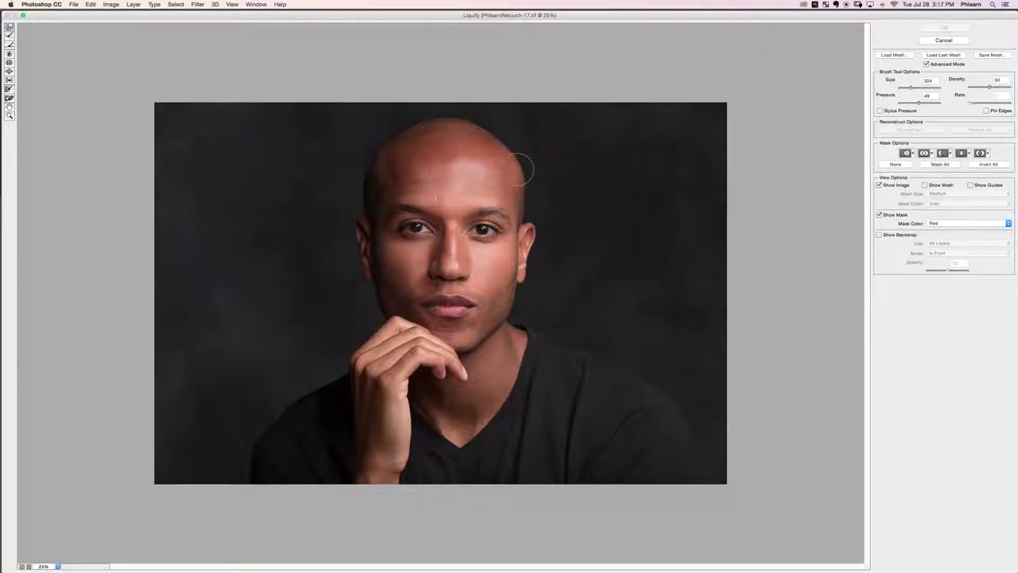
Step: Try to push the upper side of the head inward with the size 324 warp brush
left_click_drag(536, 164, 511, 171)
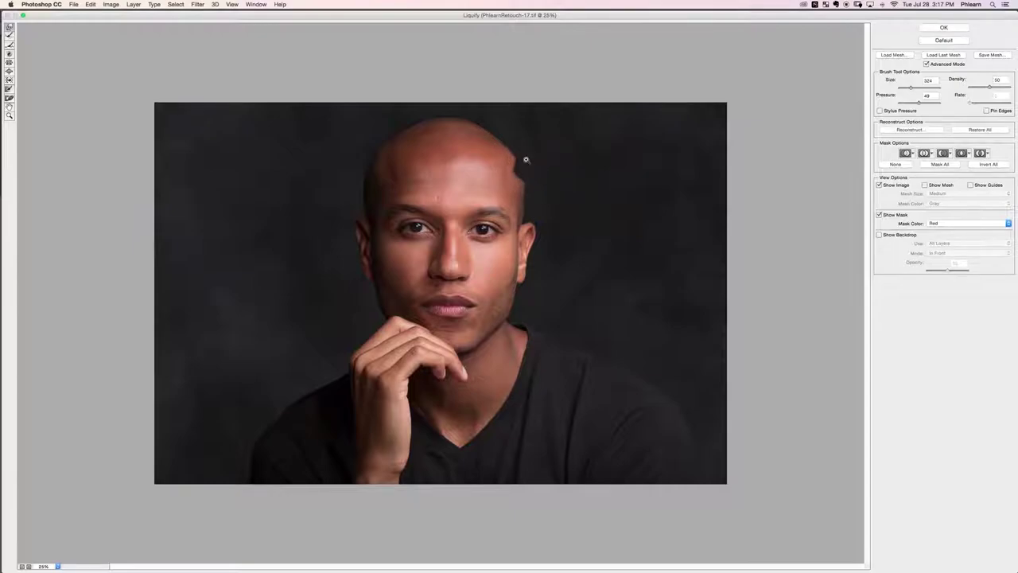
key("super+alt+z")
left_click_drag(518, 159, 530, 167)
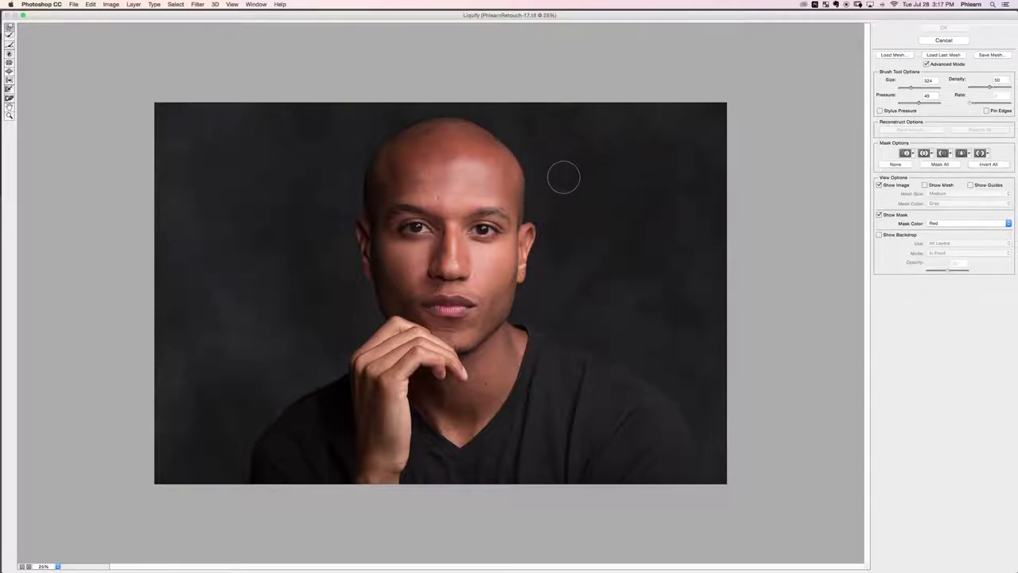
Step: Refine the top and upper side of the head inward with warp brushes between sizes 365 and 1168
left_click_drag(517, 183, 567, 182)
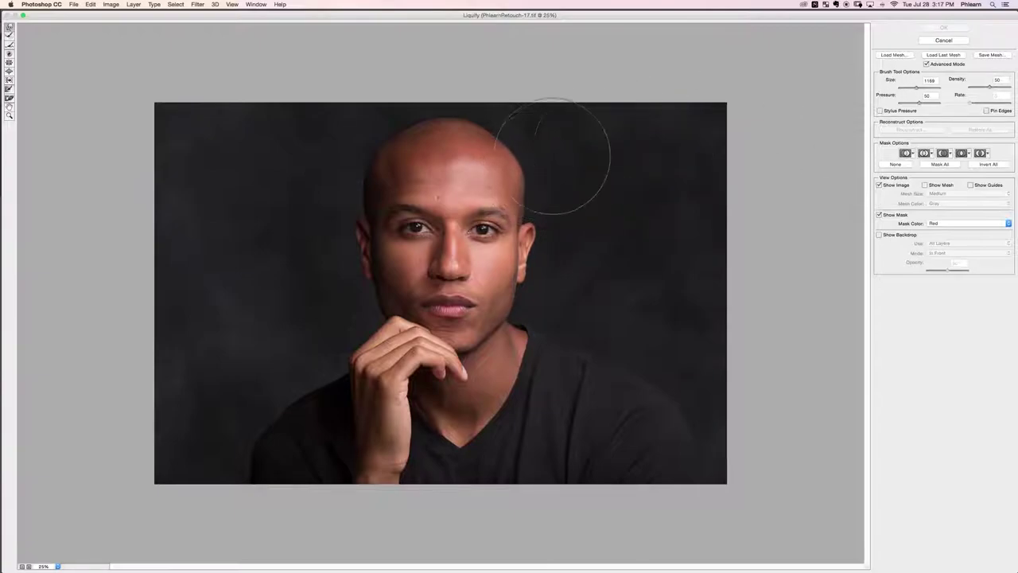
mouse_move(552, 160)
left_mouse_down()
mouse_move(534, 167)
mouse_move(564, 163)
left_mouse_up()
key("super+z")
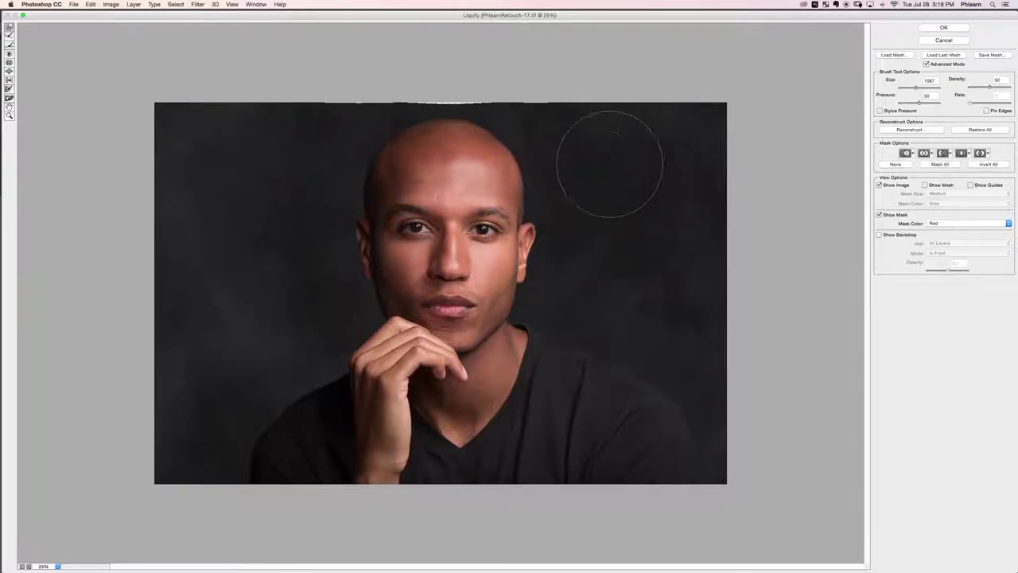
mouse_move(559, 191)
left_mouse_down()
mouse_move(544, 191)
mouse_move(538, 205)
left_mouse_up()
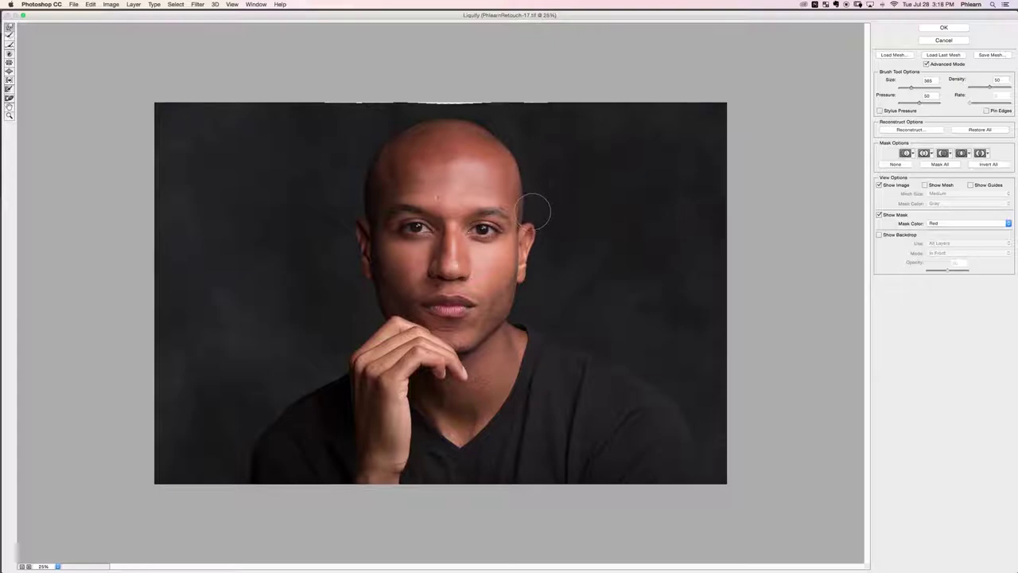
left_click_drag(522, 191, 546, 184)
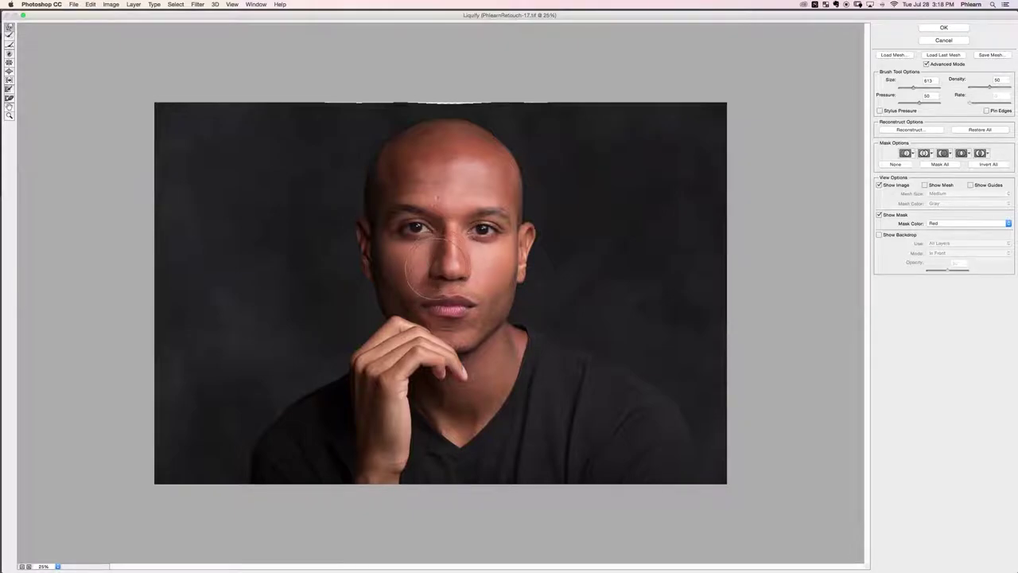
Step: Straighten the nose and tuck the protruding ear closer to the head with the warp brush
left_click_drag(461, 251, 439, 254)
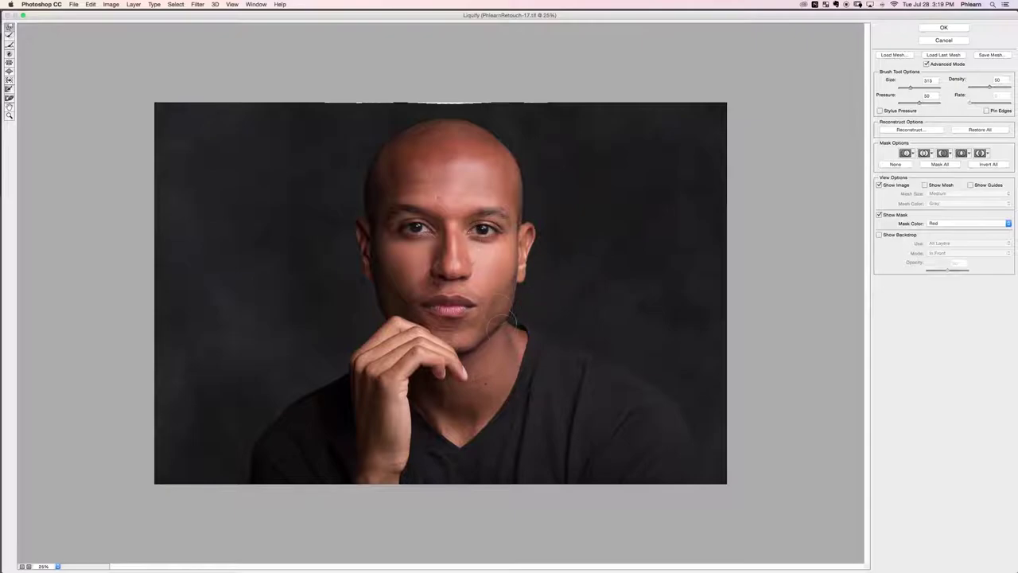
mouse_move(529, 284)
left_mouse_down()
mouse_move(538, 283)
mouse_move(521, 283)
left_mouse_up()
mouse_move(551, 247)
left_mouse_down()
mouse_move(579, 244)
mouse_move(564, 222)
mouse_move(557, 237)
left_mouse_up()
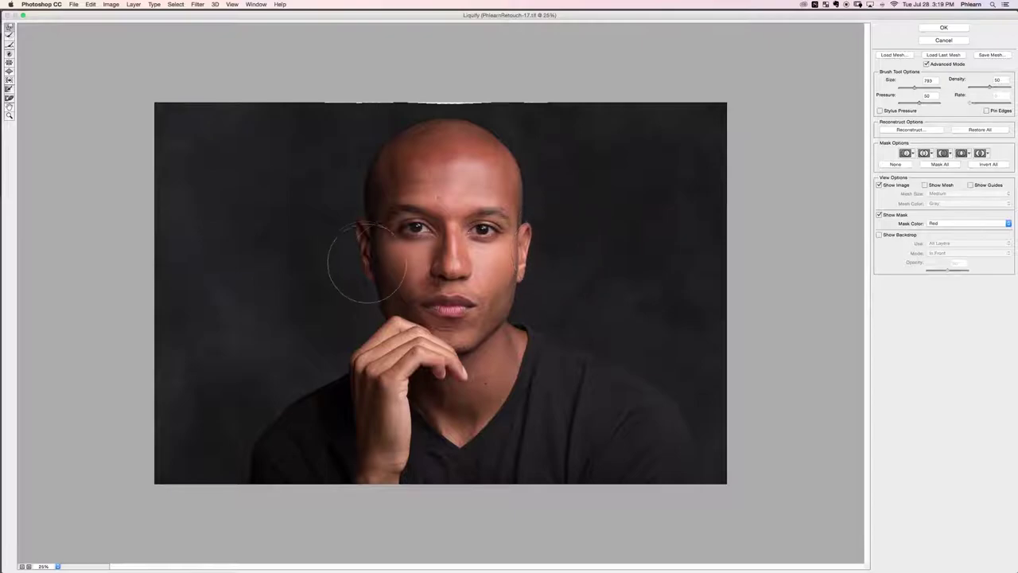
left_click_drag(357, 291, 332, 286)
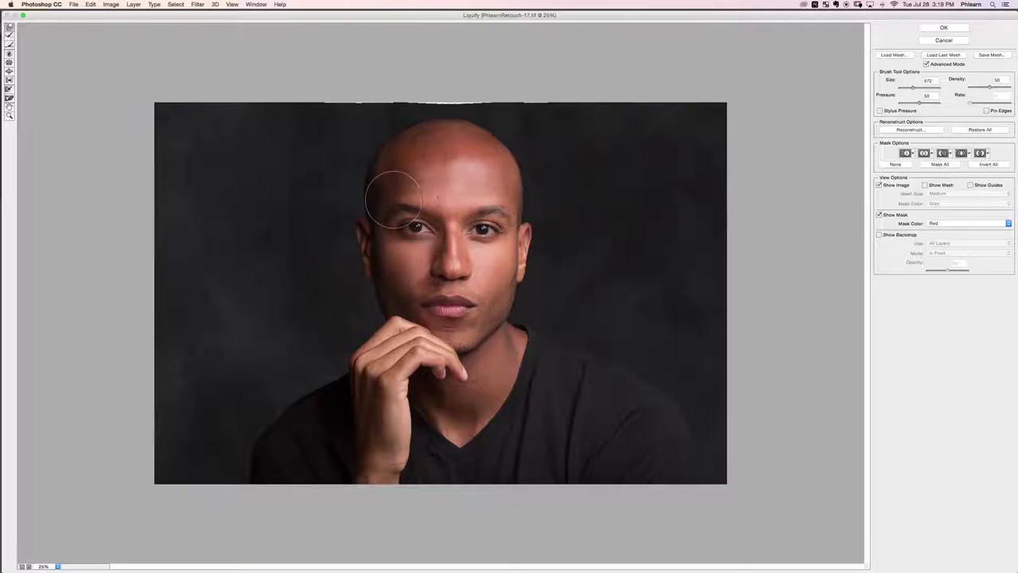
Step: Adjust the shape of the mouth and the area below it with the warp brush, undoing the exaggerated lip change
key("super+plus")
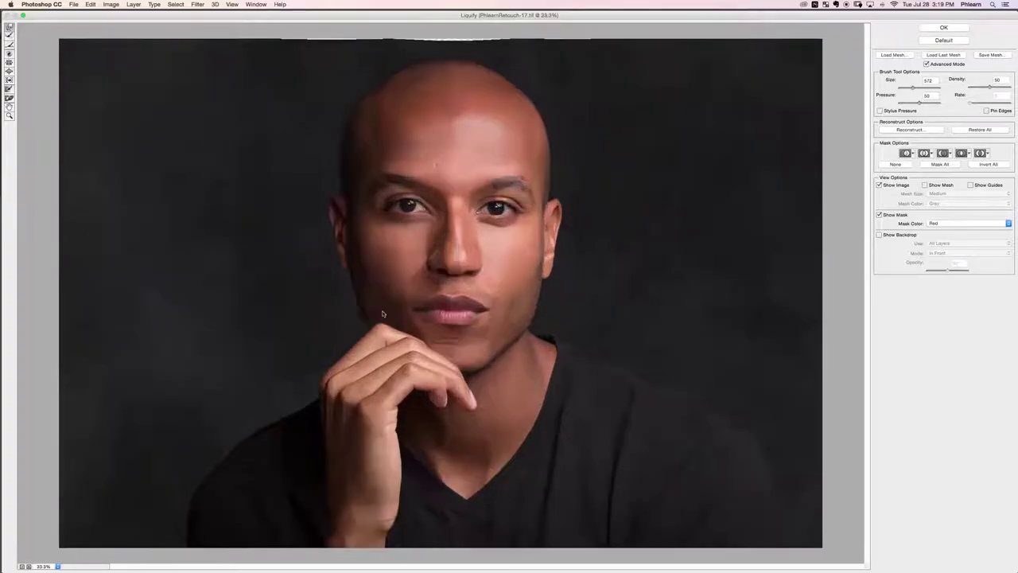
mouse_move(479, 317)
left_mouse_down()
mouse_move(438, 318)
mouse_move(430, 330)
left_mouse_up()
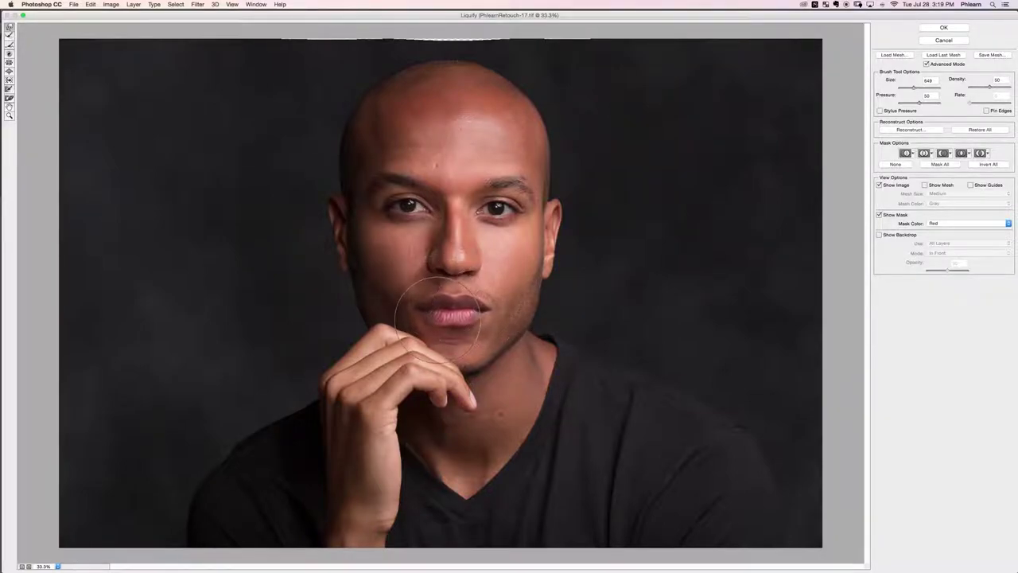
mouse_move(470, 325)
left_mouse_down()
mouse_move(477, 317)
mouse_move(432, 324)
left_mouse_up()
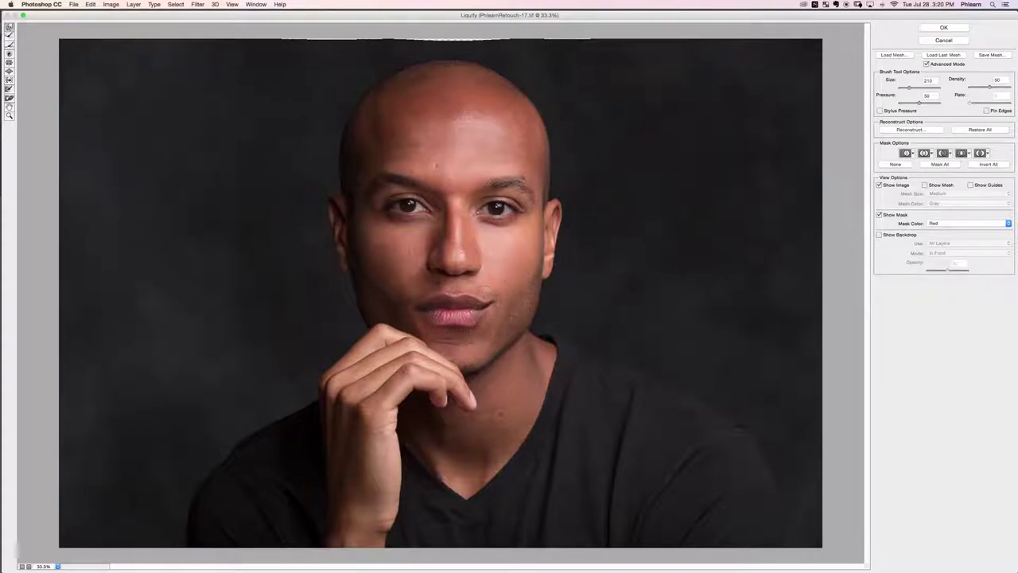
mouse_move(428, 292)
left_mouse_down()
mouse_move(465, 321)
mouse_move(478, 303)
mouse_move(443, 322)
mouse_move(465, 340)
mouse_move(495, 343)
left_mouse_up()
key("super+z")
key("super+minus")
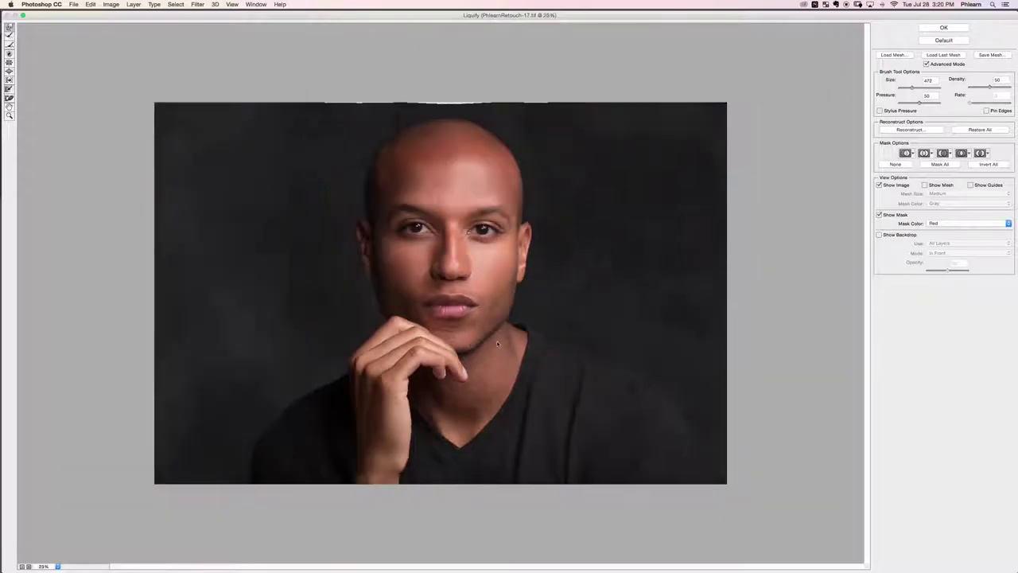
left_click_drag(457, 323, 436, 320)
Step: Smooth the shirt collar beside the jaw and the outline of the shoulder behind the hand with the warp brush
key("ctrl+plus")
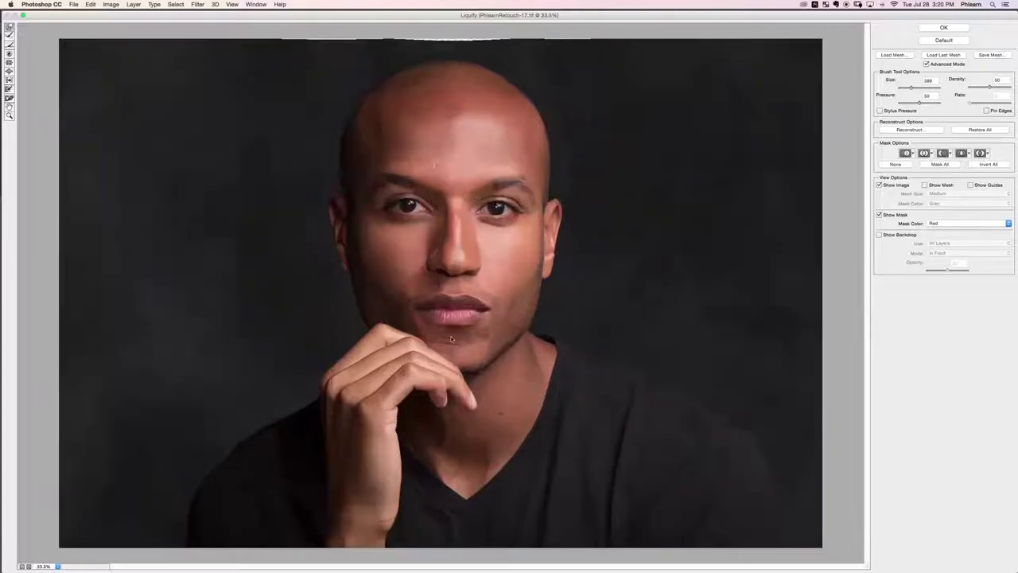
key("ctrl+plus")
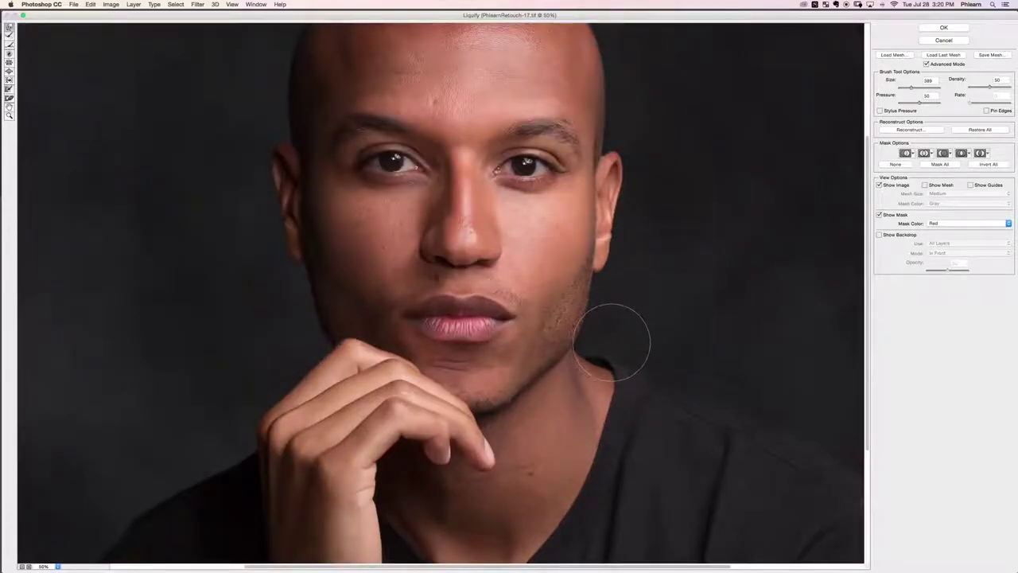
mouse_move(631, 342)
left_mouse_down()
mouse_move(609, 342)
mouse_move(593, 370)
left_mouse_up()
mouse_move(617, 334)
left_mouse_down()
mouse_move(607, 343)
mouse_move(625, 361)
mouse_move(627, 351)
mouse_move(510, 280)
left_mouse_up()
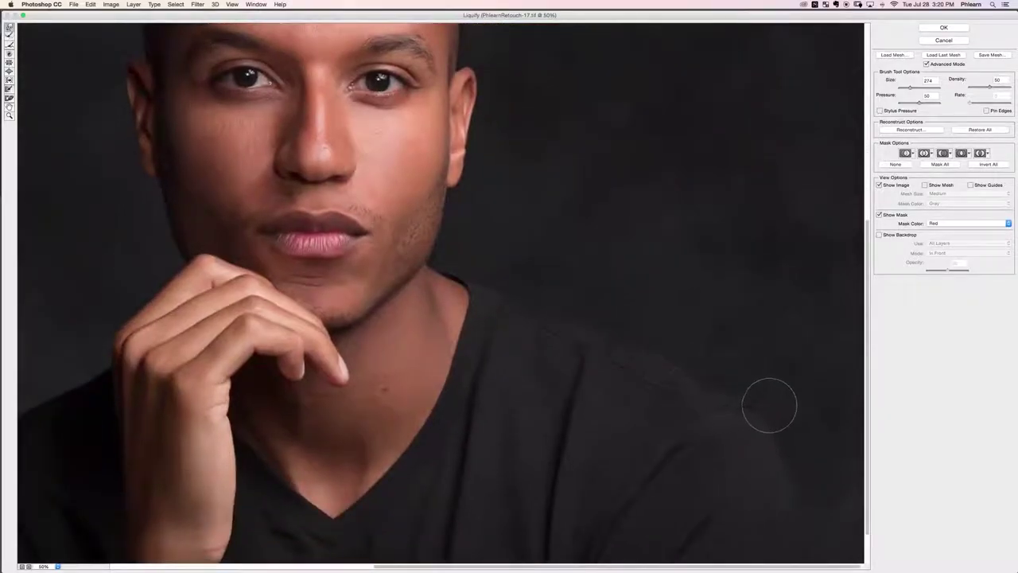
left_click_drag(396, 443, 690, 417)
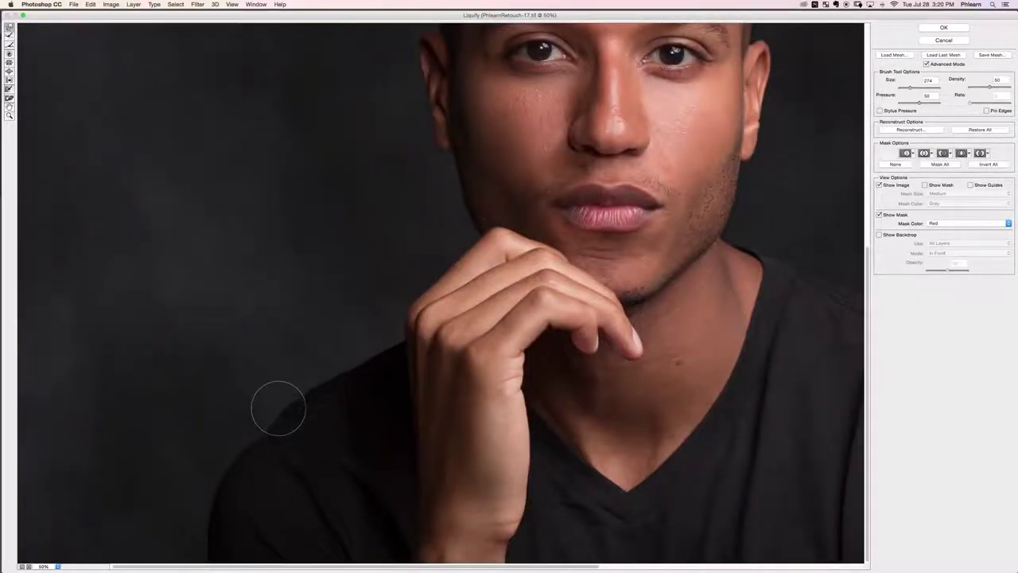
left_click_drag(275, 426, 276, 396)
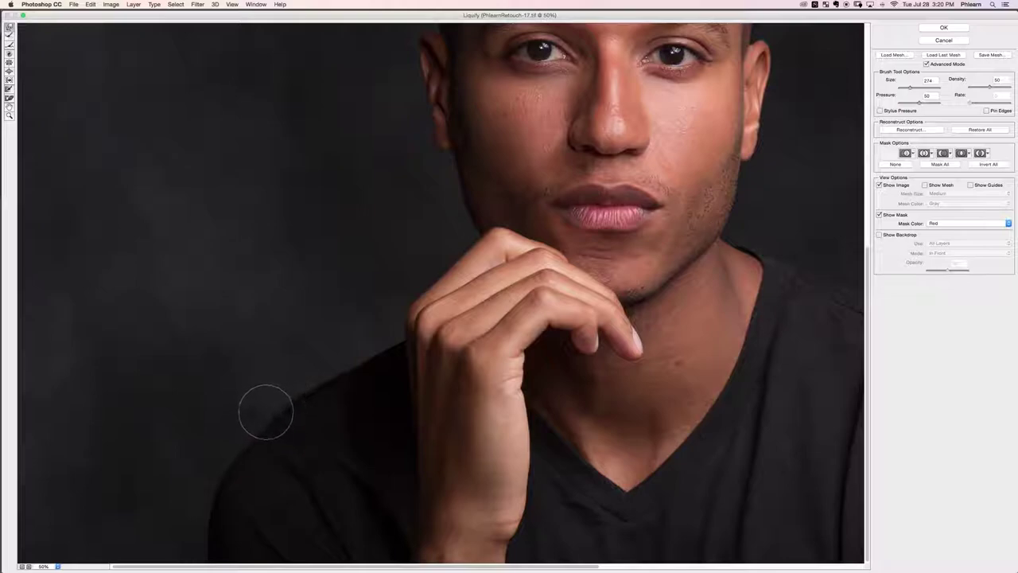
Step: Refine the contour of the hand and wrist and the adjacent V-neckline with smaller warp brushes
left_click_drag(535, 360, 528, 360, "ctrl+alt")
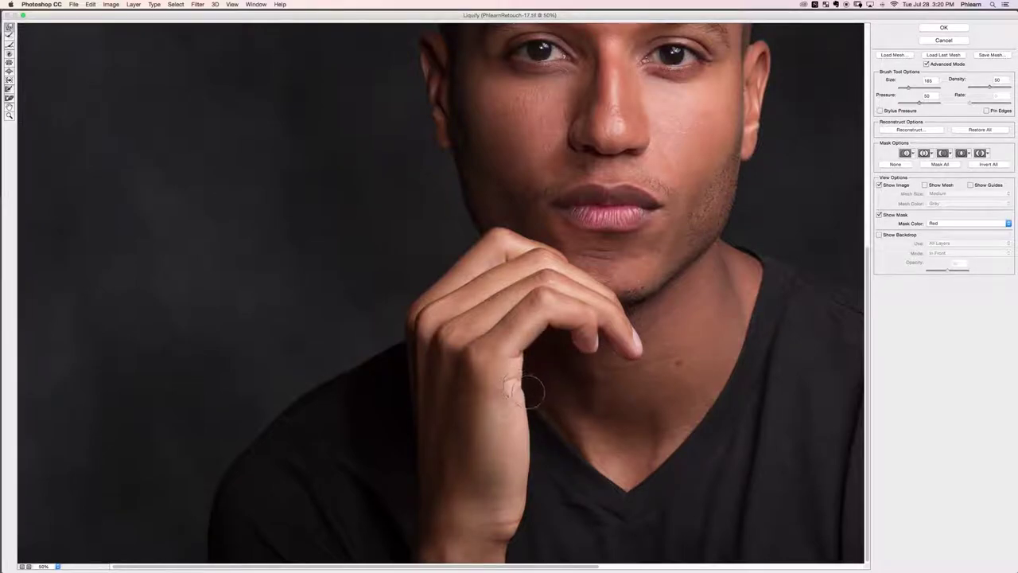
mouse_move(535, 504)
left_mouse_down()
mouse_move(504, 531)
mouse_move(522, 540)
mouse_move(517, 532)
left_mouse_up()
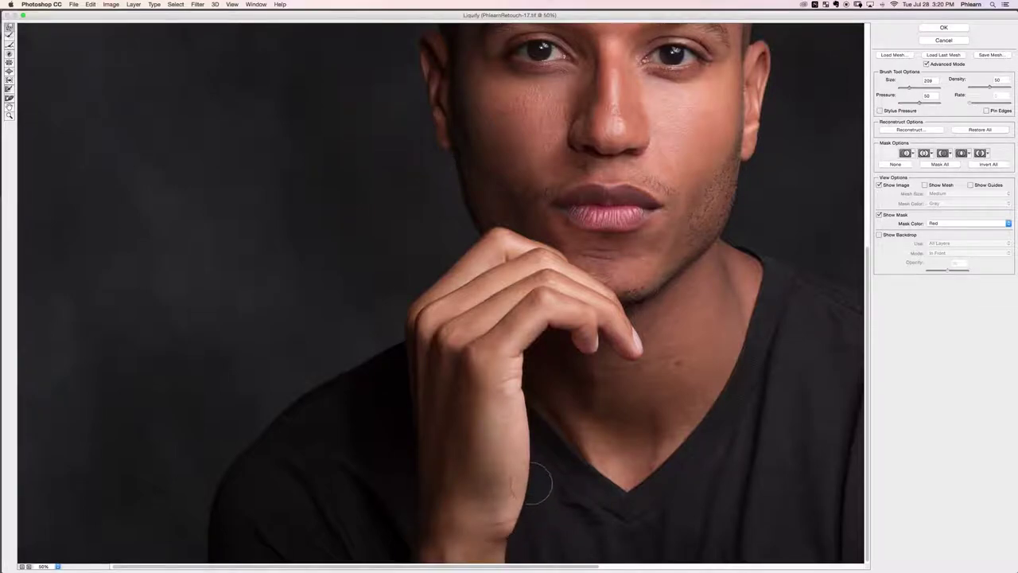
left_click_drag(527, 514, 561, 519)
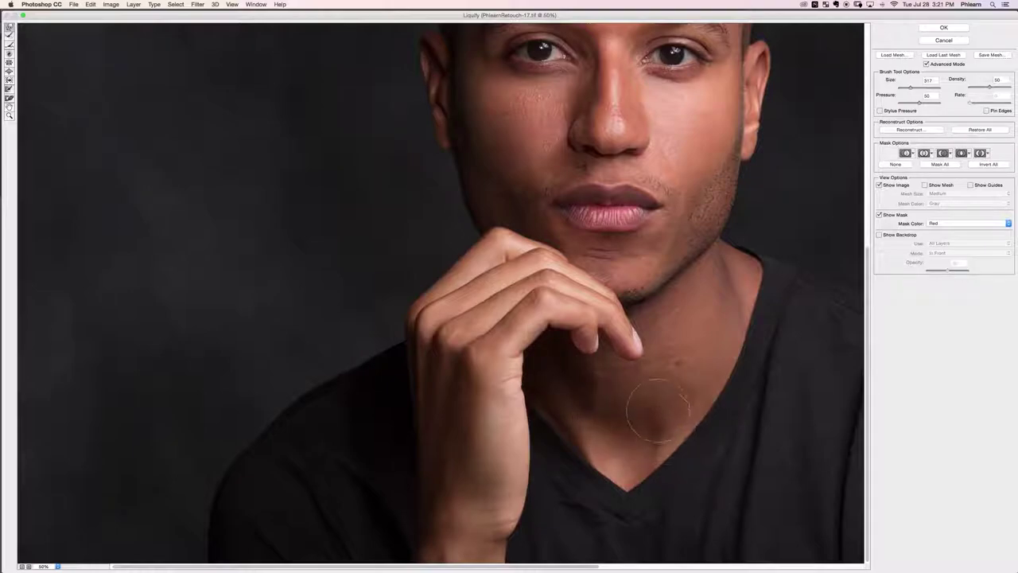
left_click_drag(650, 396, 576, 473)
Step: Show the whole portrait at 25% and apply the Liquify reshaping to the Background copy layer
key("super+minus")
key("super+minus")
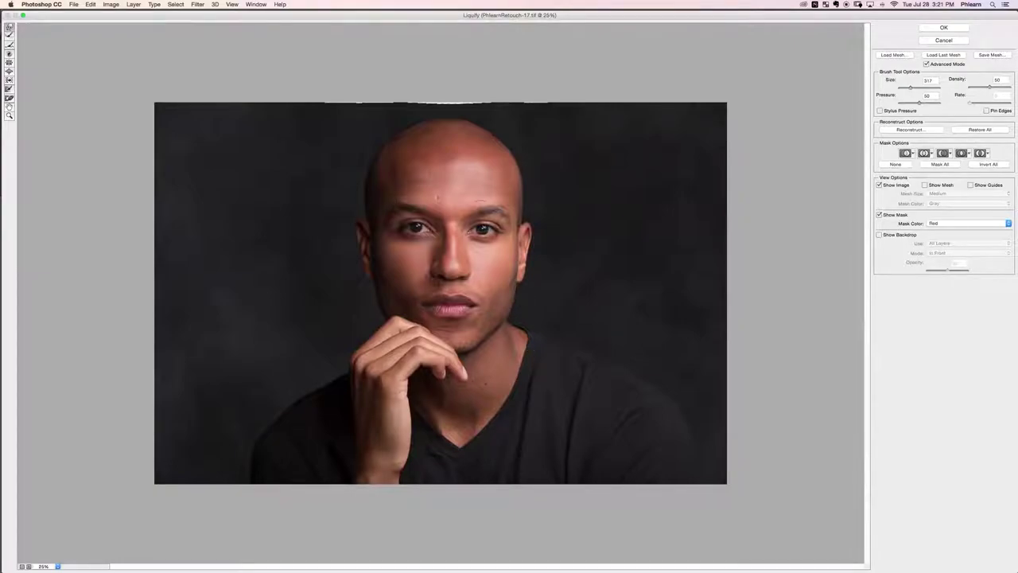
left_click(941, 28)
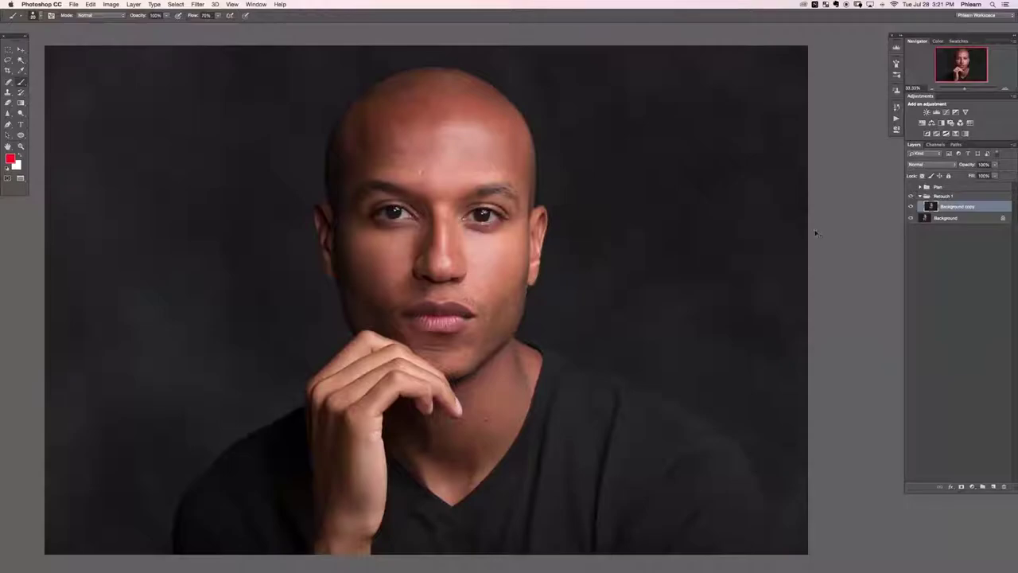
Step: Compare the reshaped Background copy with the original by toggling its visibility repeatedly, leaving the layer visible
key("super+minus")
key("super+comma")
key("super+comma")
key("super+comma")
key("super+comma")
key("super+comma")
key("super+comma")
key("super+comma")
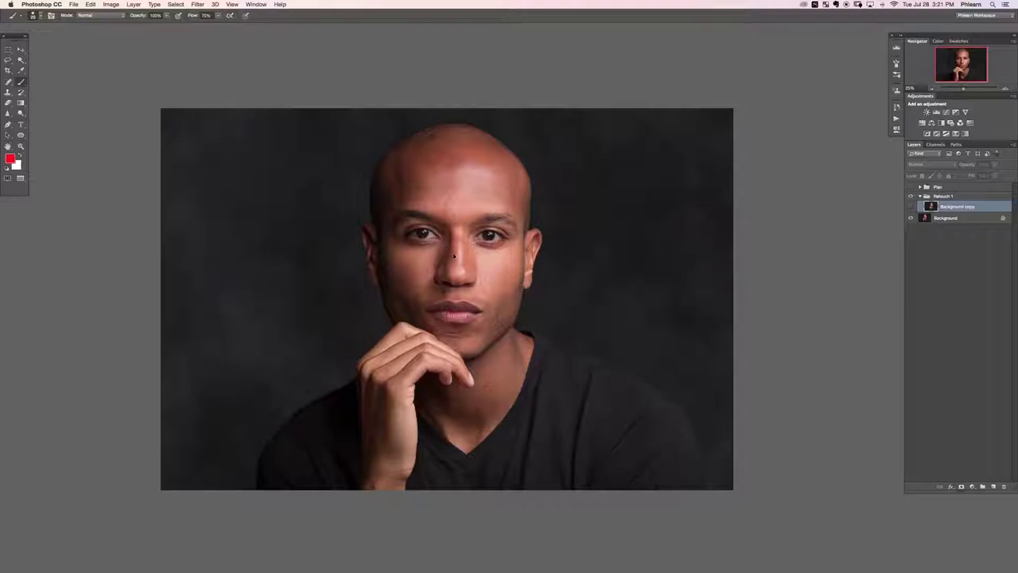
key("super+comma")
key("super+comma")
key("super+comma")
key("super+comma")
key("super+comma")
key("super+comma")
key("super+comma")
key("super+comma")
key("super+comma")
key("super+comma")
key("super+comma")
key("super+comma")
key("super+comma")
key("super+comma")
key("super+comma")
key("super+comma")
key("super+comma")
key("super+comma")
key("super+comma")
key("super+comma")
key("super+comma")
key("super+comma")
key("super+comma")
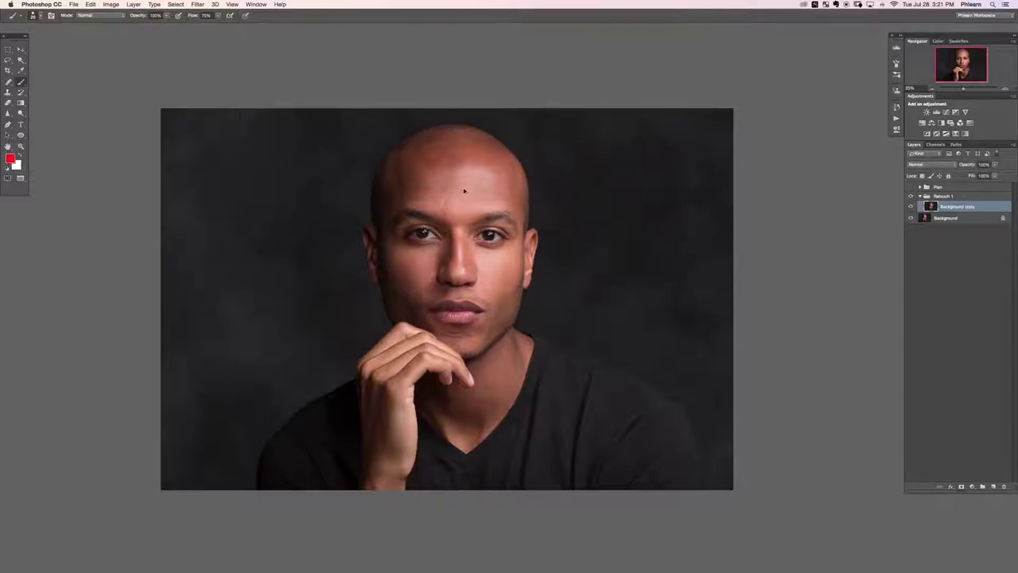
key("super+comma")
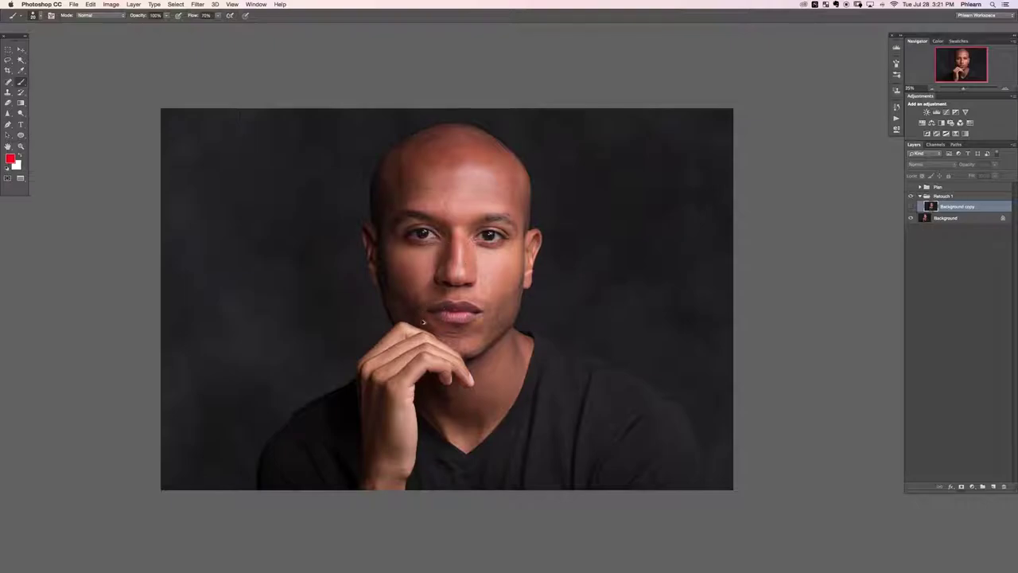
key("super+comma")
key("super+comma")
key("super+comma")
key("super+comma")
key("super+comma")
key("super+comma")
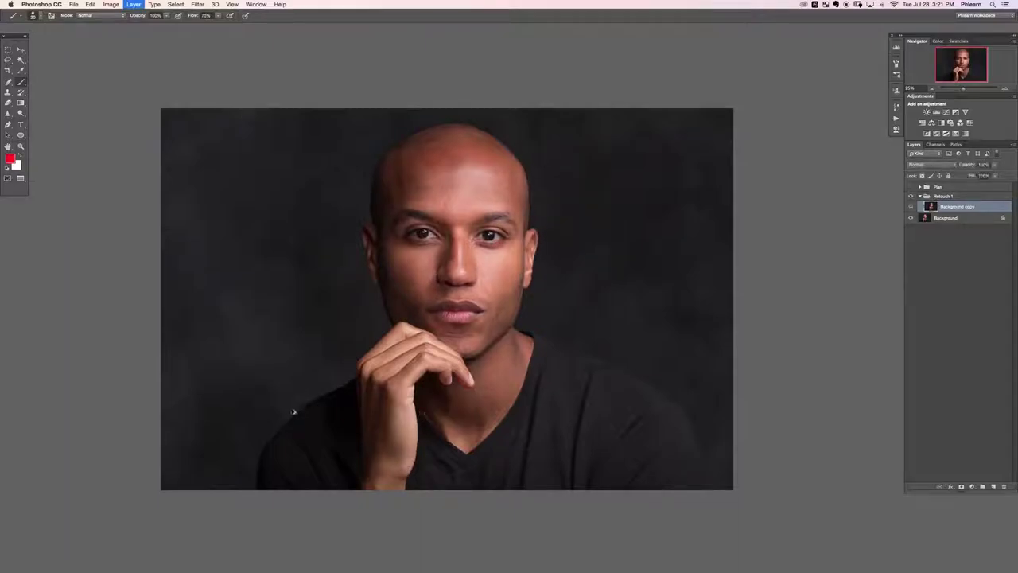
key("super+comma")
key("super+comma")
key("super+comma")
key("super+comma")
key("super+comma")
key("super+comma")
key("super+comma")
key("super+comma")
key("super+comma")
key("super+comma")
key("super+comma")
key("super+comma")
key("super+comma")
key("super+comma")
key("super+comma")
key("super+comma")
key("super+comma")
key("super+comma")
key("super+comma")
key("super+comma")
key("super+comma")
key("super+comma")
key("super+comma")
key("super+comma")
key("super+comma")
key("super+comma")
key("super+comma")
key("super+comma")
key("super+comma")
Step: Create a new empty layer above Background copy in the Retouch 1 group and activate the Spot Healing Brush Tool
key("alt+shift+super+n")
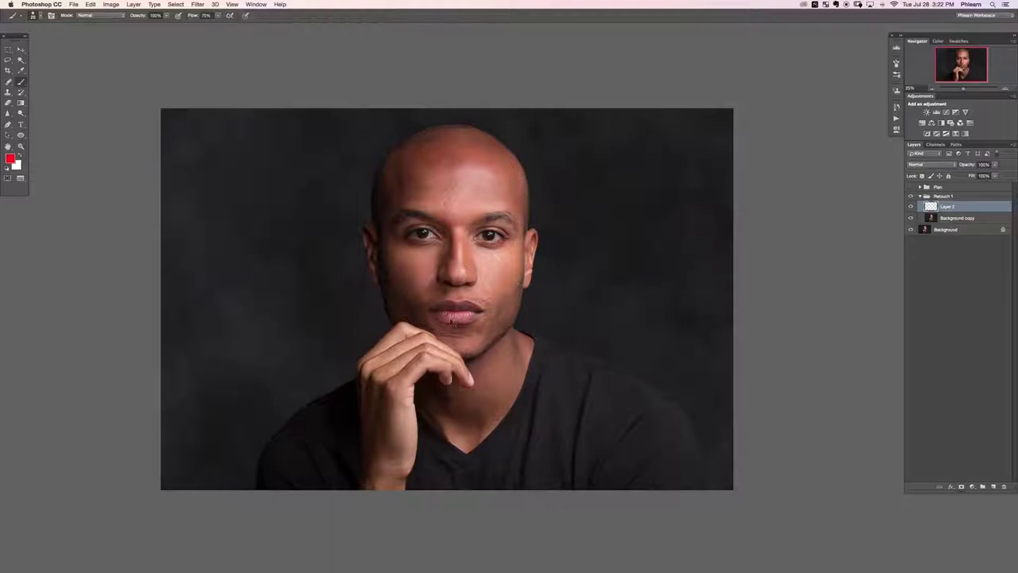
key("super+plus")
key("super+plus")
key("super+plus")
key("super+plus")
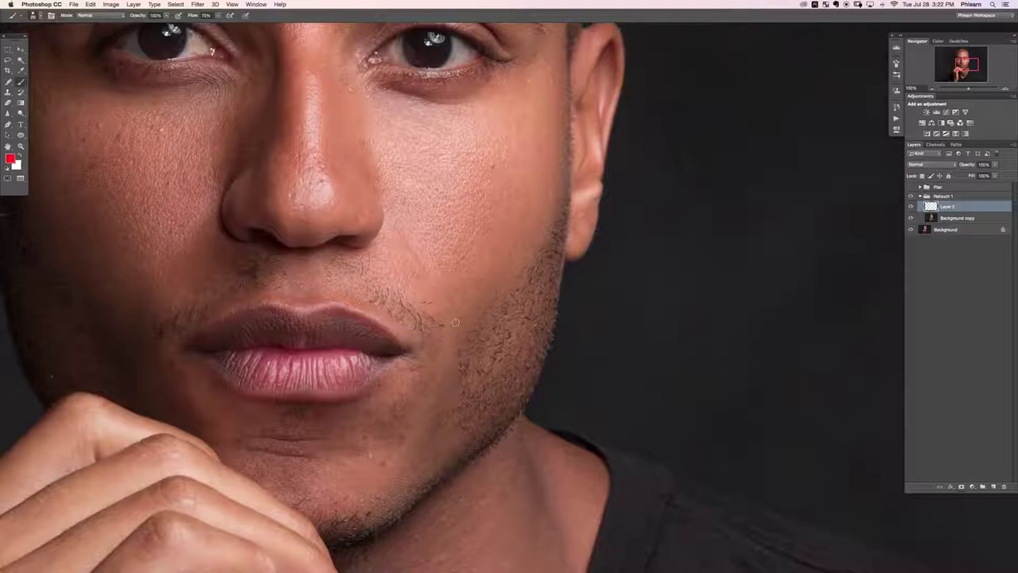
left_click(8, 82)
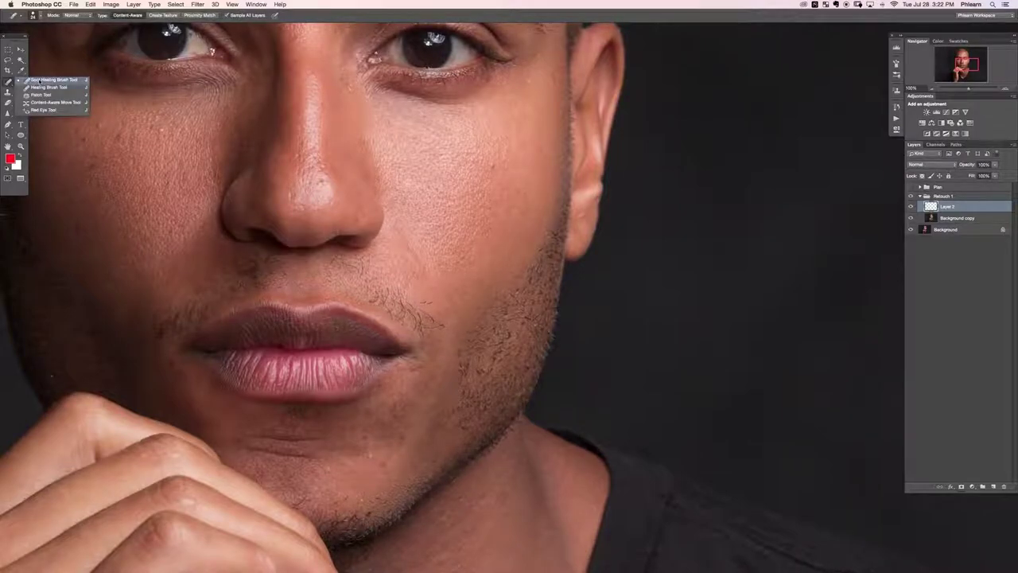
left_click(40, 81)
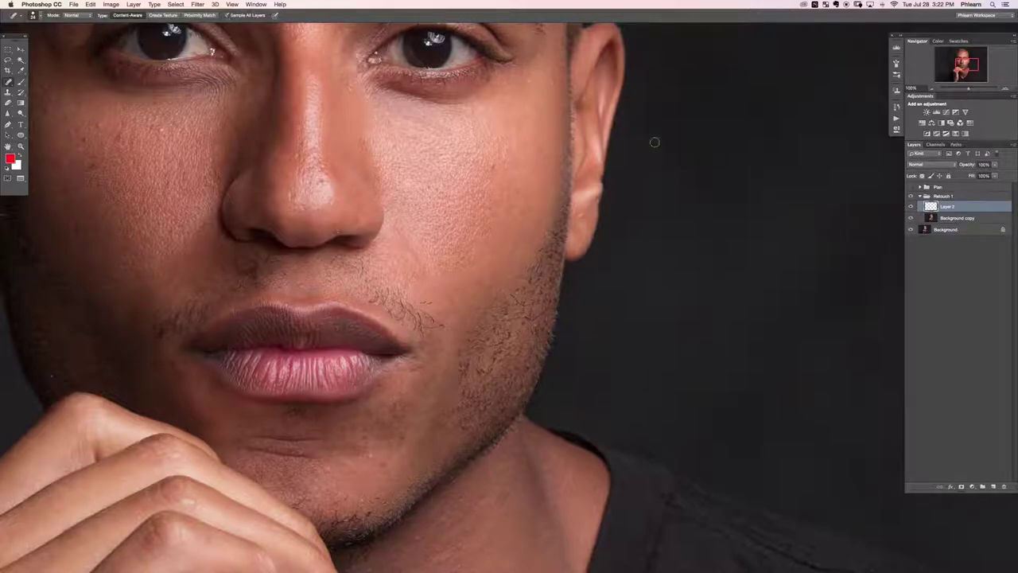
left_click(910, 208)
Step: Heal the small dark spots and blemishes on the brightly lit cheek at 200% zoom
key("super+plus")
left_click_drag(446, 136, 425, 331)
left_click(450, 228)
left_click(450, 229)
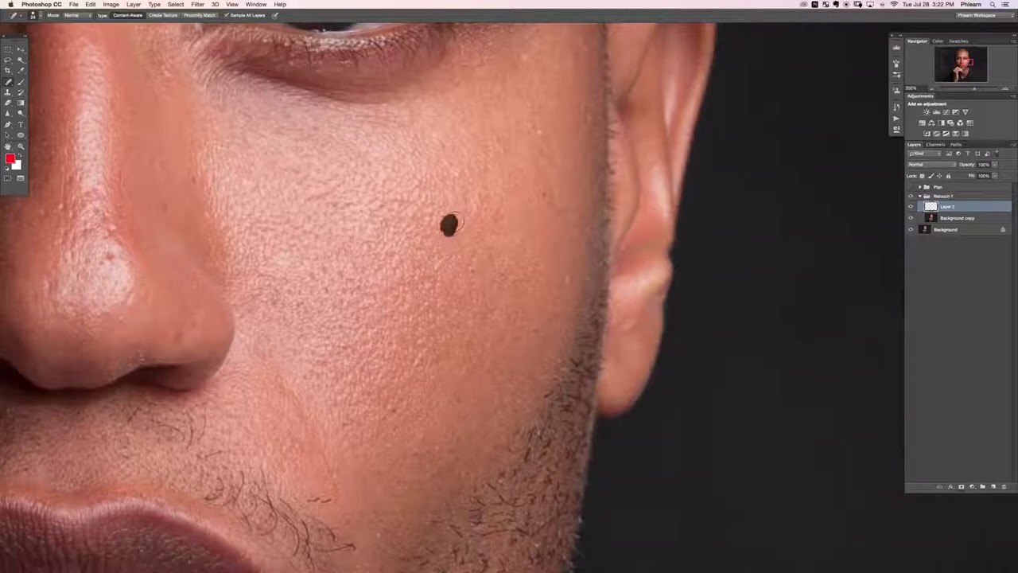
left_click(543, 196)
left_click(443, 142)
left_click(538, 132)
left_click(502, 277)
left_click_drag(510, 283, 514, 280)
left_click(474, 270)
Step: Remove the stray hairs on the lower cheek and just below the nostril with the Spot Healing Brush
mouse_move(397, 424)
left_mouse_down()
mouse_move(393, 435)
mouse_move(384, 420)
mouse_move(412, 339)
left_mouse_up()
left_click_drag(383, 380, 347, 383)
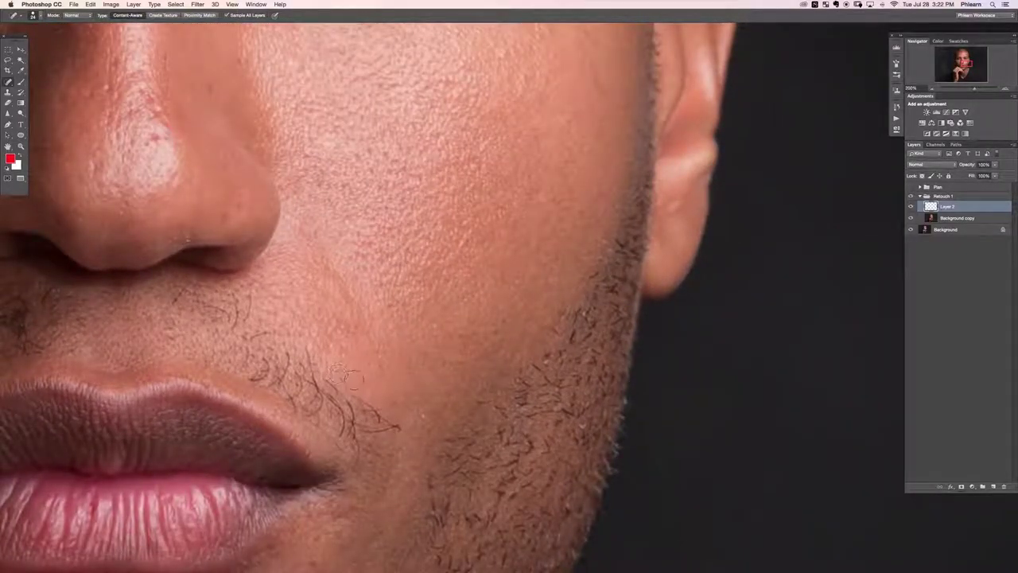
mouse_move(252, 297)
left_mouse_down()
mouse_move(254, 336)
mouse_move(293, 325)
left_mouse_up()
left_click_drag(233, 285, 230, 342)
left_click(243, 311)
left_click_drag(215, 308, 225, 318)
left_click_drag(186, 277, 168, 305)
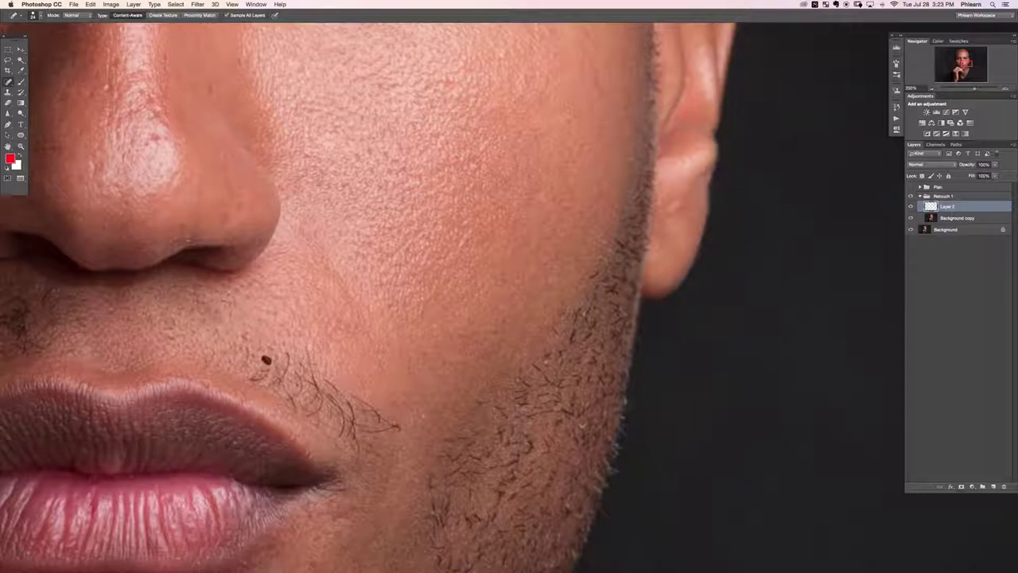
Step: Heal away the moustache hairs along the edge of the upper lip
mouse_move(261, 377)
left_mouse_down()
mouse_move(286, 368)
mouse_move(271, 391)
left_mouse_up()
left_click_drag(266, 350, 242, 345)
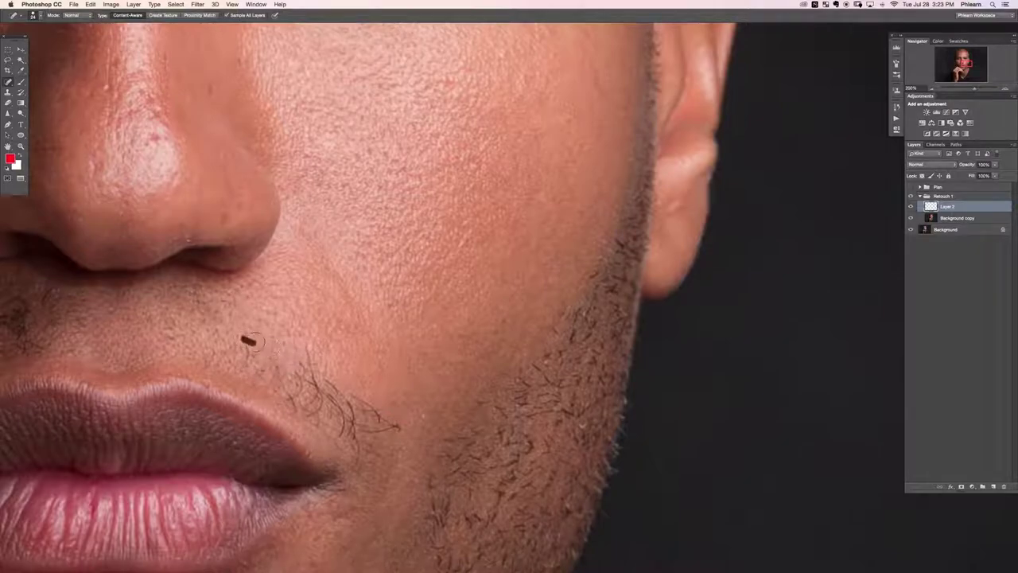
mouse_move(305, 346)
left_mouse_down()
mouse_move(319, 413)
mouse_move(306, 414)
mouse_move(302, 364)
mouse_move(318, 410)
mouse_move(288, 408)
left_mouse_up()
mouse_move(293, 369)
left_mouse_down()
mouse_move(287, 383)
mouse_move(285, 357)
mouse_move(262, 383)
mouse_move(269, 395)
left_mouse_up()
left_click_drag(245, 349, 250, 366)
left_click_drag(254, 353, 259, 390)
Step: Heal away the remaining long moustache hairs beside the corner of the mouth
mouse_move(402, 417)
left_mouse_down()
mouse_move(361, 412)
mouse_move(368, 407)
mouse_move(397, 432)
mouse_move(375, 495)
left_mouse_up()
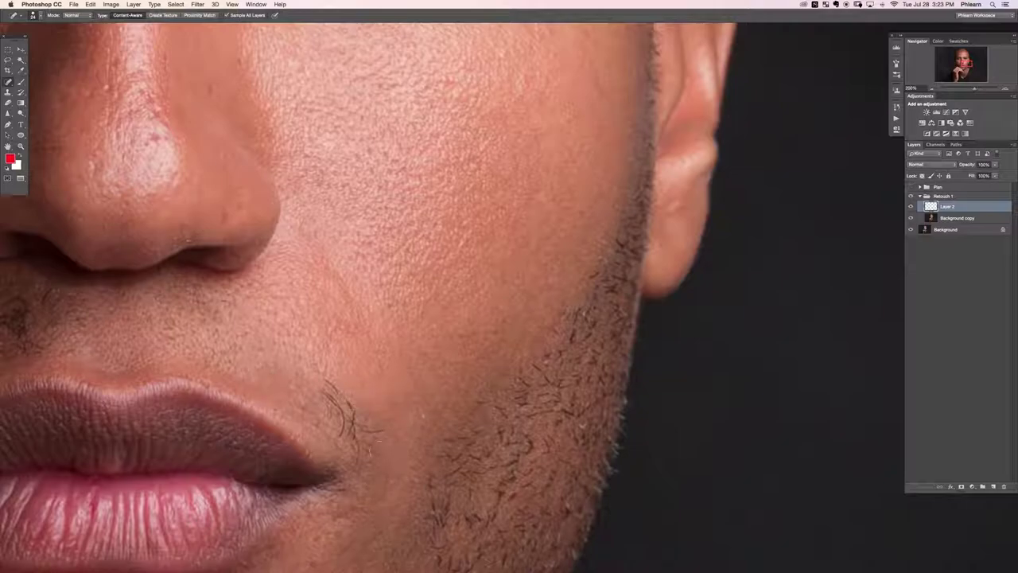
mouse_move(374, 427)
left_mouse_down()
mouse_move(348, 425)
mouse_move(349, 402)
mouse_move(330, 380)
mouse_move(345, 419)
mouse_move(328, 385)
left_mouse_up()
left_click_drag(338, 426, 342, 437)
mouse_move(355, 434)
left_mouse_down()
mouse_move(352, 480)
mouse_move(389, 423)
left_mouse_up()
mouse_move(358, 412)
left_mouse_down()
mouse_move(363, 425)
mouse_move(343, 445)
left_mouse_up()
left_click_drag(322, 410, 326, 421)
left_click_drag(304, 407, 304, 411)
left_click_drag(314, 385, 315, 393)
mouse_move(317, 380)
left_mouse_down()
mouse_move(295, 381)
mouse_move(319, 395)
left_mouse_up()
left_click_drag(311, 398, 332, 411)
left_click_drag(354, 433, 374, 415)
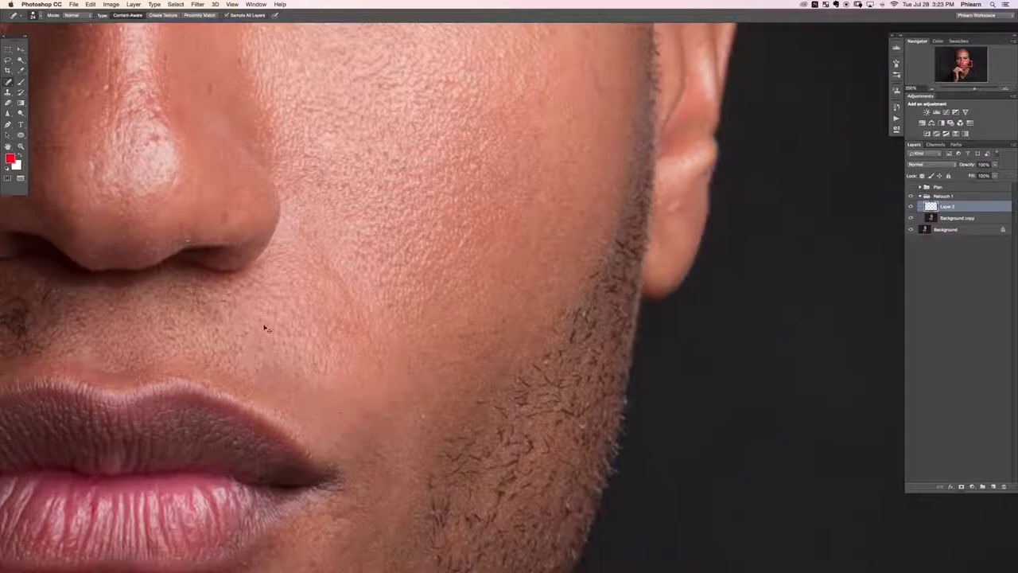
Step: Heal away the moustache hairs beneath the nose on the shaded side of the upper lip
key("super+minus")
key("super+minus")
key("super+equal")
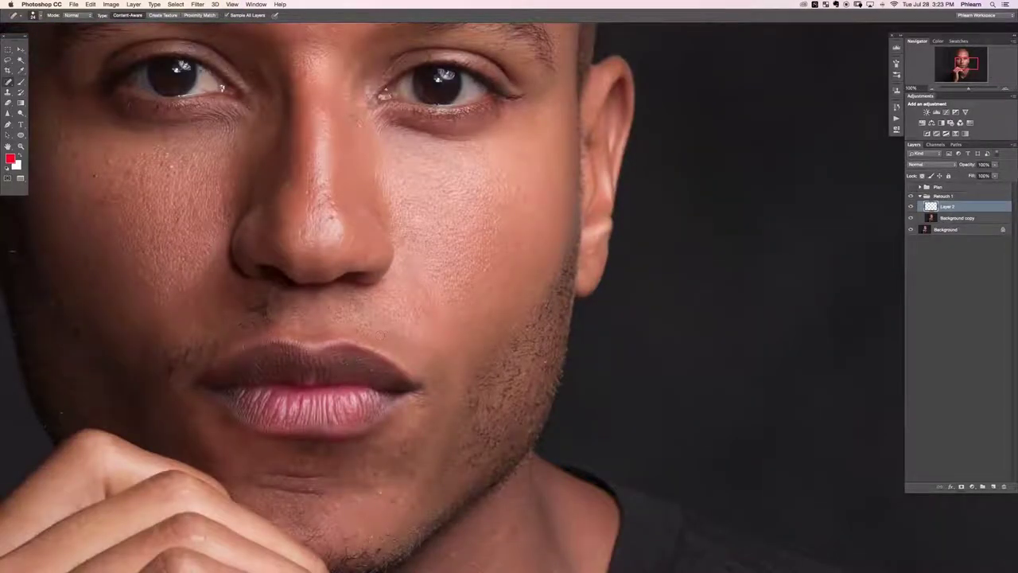
scroll(194, 277, "up", 2)
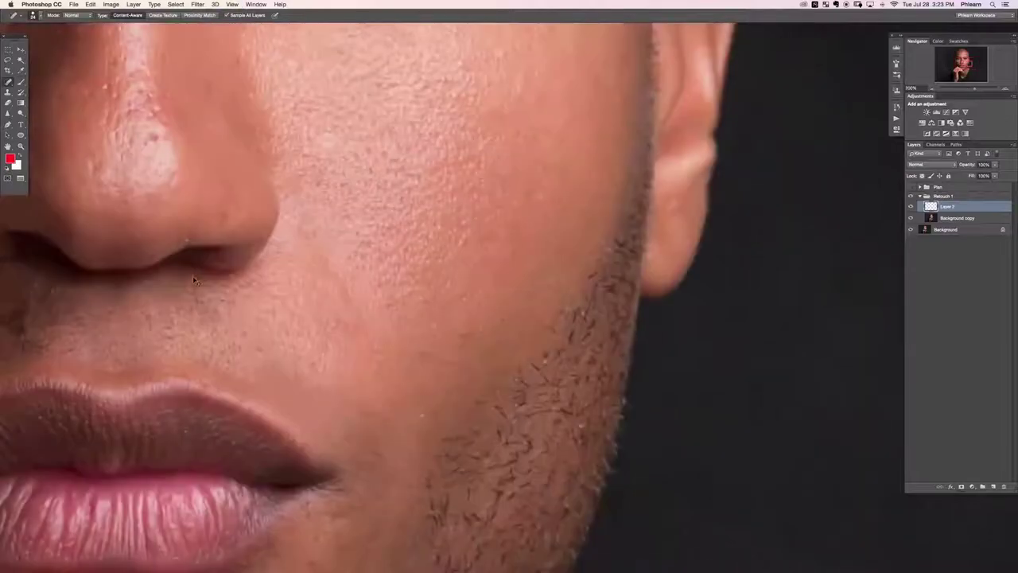
left_click_drag(322, 383, 295, 371)
mouse_move(143, 416)
left_mouse_down()
mouse_move(540, 410)
mouse_move(471, 411)
left_mouse_up()
mouse_move(308, 297)
left_mouse_down()
mouse_move(351, 324)
mouse_move(348, 293)
mouse_move(347, 304)
mouse_move(373, 292)
mouse_move(381, 322)
mouse_move(421, 312)
left_mouse_up()
mouse_move(377, 340)
left_mouse_down()
mouse_move(350, 353)
mouse_move(352, 342)
mouse_move(380, 344)
mouse_move(381, 333)
mouse_move(384, 342)
mouse_move(325, 323)
mouse_move(348, 321)
mouse_move(334, 315)
mouse_move(257, 354)
left_mouse_up()
Step: Remove the stray hairs beside the shaded corner of the mouth with the Spot Healing Brush
mouse_move(183, 396)
left_mouse_down()
mouse_move(141, 400)
mouse_move(161, 438)
mouse_move(168, 423)
mouse_move(165, 443)
mouse_move(174, 431)
mouse_move(132, 452)
mouse_move(169, 468)
left_mouse_up()
left_click(184, 491)
left_click_drag(208, 389, 211, 429)
left_click(205, 430)
mouse_move(230, 370)
left_mouse_down()
mouse_move(225, 396)
mouse_move(229, 359)
mouse_move(210, 388)
mouse_move(190, 392)
mouse_move(200, 375)
mouse_move(239, 370)
mouse_move(222, 409)
left_mouse_up()
left_click(218, 436)
mouse_move(248, 374)
left_mouse_down()
mouse_move(264, 400)
mouse_move(252, 412)
left_mouse_up()
left_click_drag(249, 364, 232, 403)
mouse_move(219, 412)
left_mouse_down()
mouse_move(239, 418)
mouse_move(216, 418)
mouse_move(222, 388)
mouse_move(192, 400)
left_mouse_up()
left_click_drag(314, 328, 342, 350)
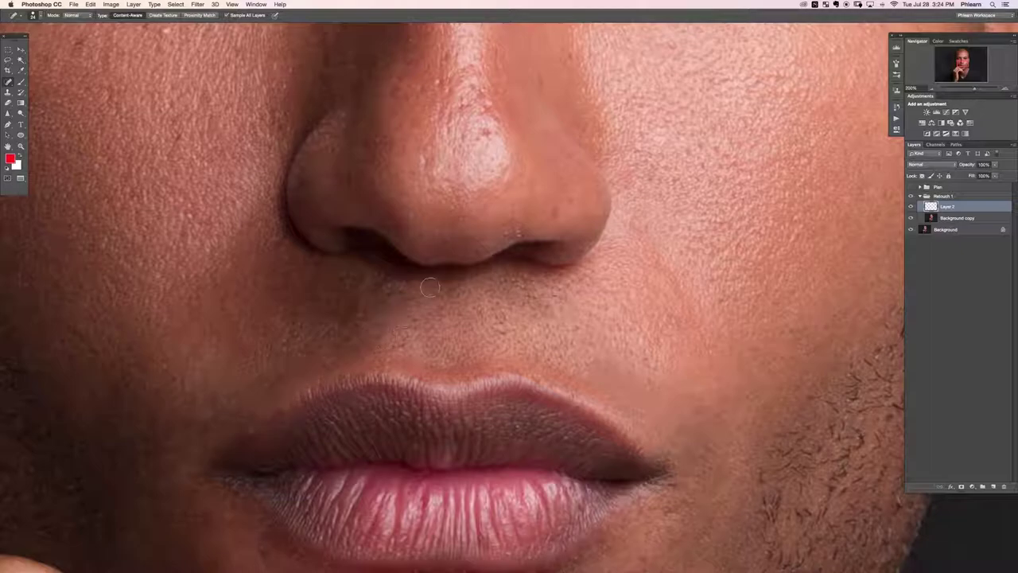
Step: Heal the small marks on the shaded skin beside and below the lower lip
key("super+minus")
key("super+plus")
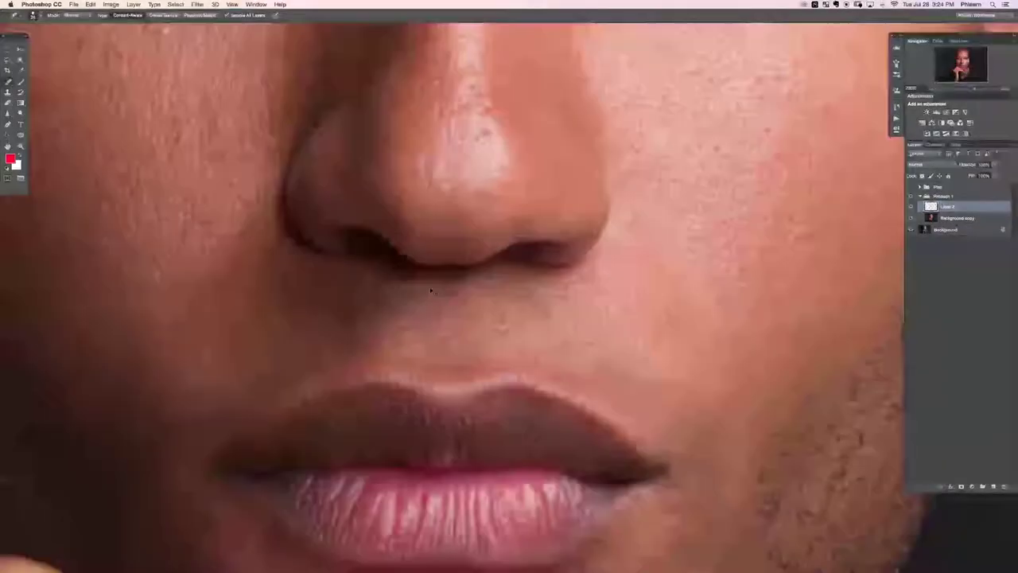
scroll(466, 461, "down", 5)
left_click_drag(443, 375, 480, 394)
mouse_move(297, 322)
left_mouse_down()
mouse_move(316, 321)
mouse_move(296, 324)
left_mouse_up()
left_click(272, 359)
left_click(272, 358)
left_click(216, 321)
left_click(172, 270)
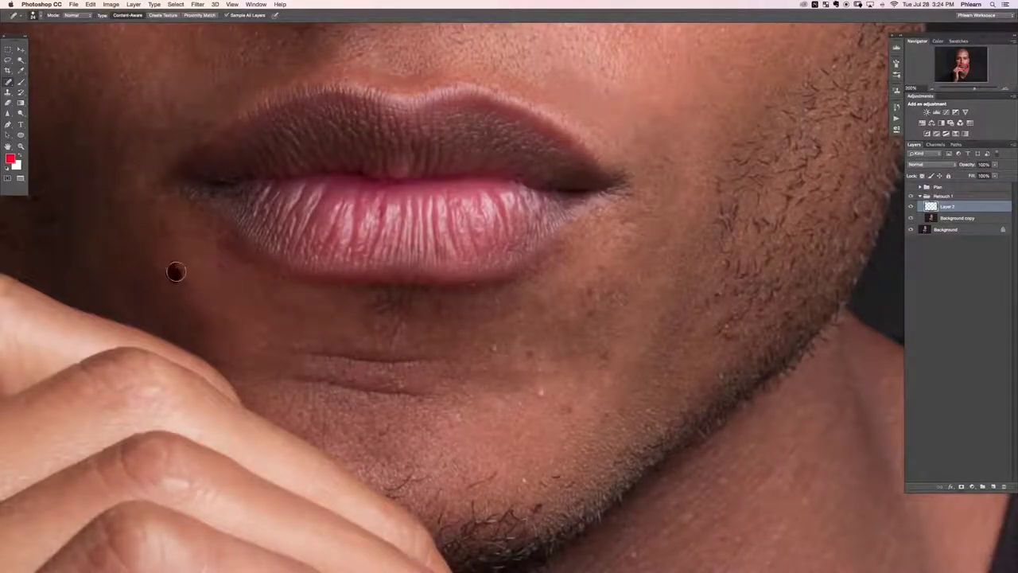
Step: Heal the bright specks and small bumps across the middle of the chin
left_click(493, 348)
left_click(540, 391)
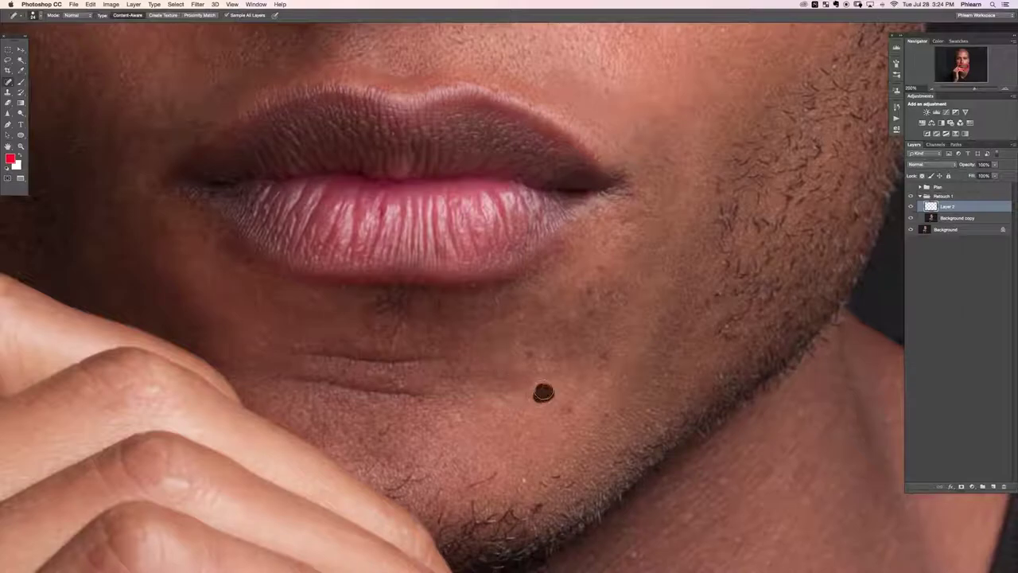
left_click(457, 412)
left_click(398, 427)
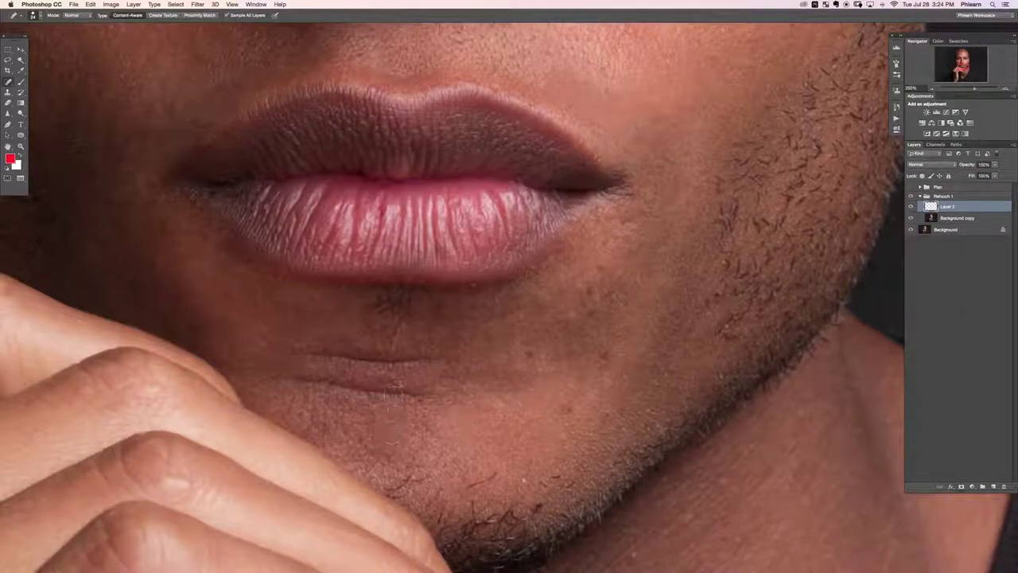
Step: Remove the horizontal creases between the lower lip and the chin, painting over them with healing strokes
left_click_drag(390, 356, 403, 315)
left_click_drag(291, 349, 454, 357)
left_click_drag(295, 369, 455, 406)
left_click_drag(372, 402, 397, 401)
left_click_drag(334, 385, 393, 387)
left_click_drag(334, 363, 323, 377)
left_click(300, 363)
left_click(347, 347)
left_click(393, 355)
left_click_drag(475, 360, 412, 394)
left_click(341, 358)
left_click(310, 374)
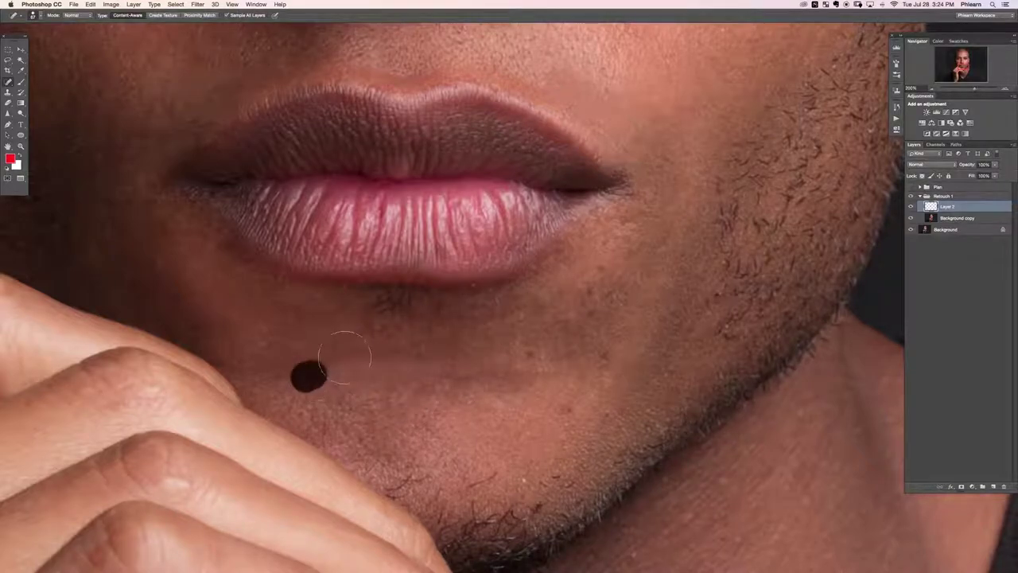
Step: Heal the dark hairs and uneven patches on the brightly lit side of the chin below the mouth corner
left_click(534, 352)
left_click(604, 346)
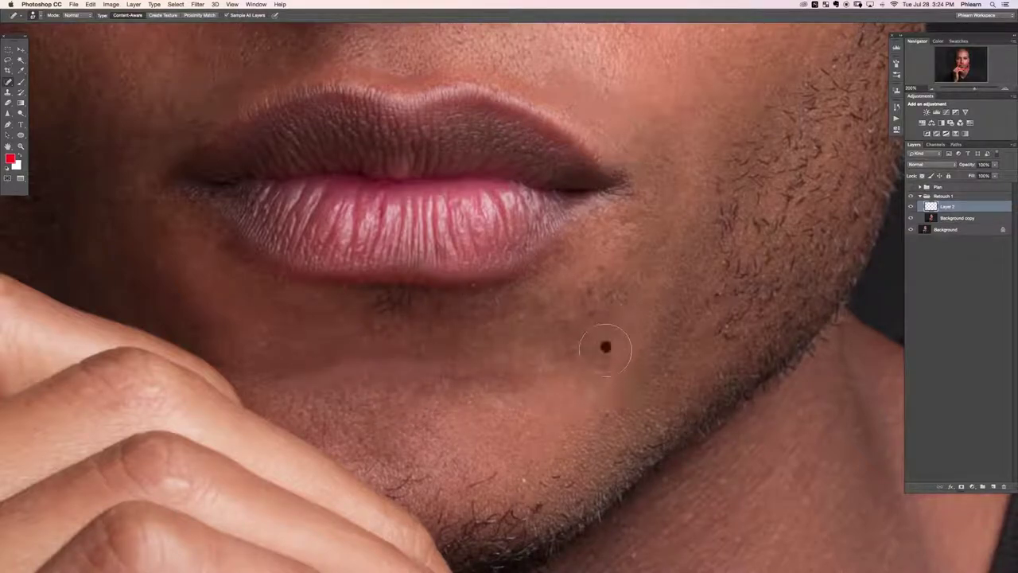
left_click(604, 261)
left_click(609, 295)
left_click(579, 319)
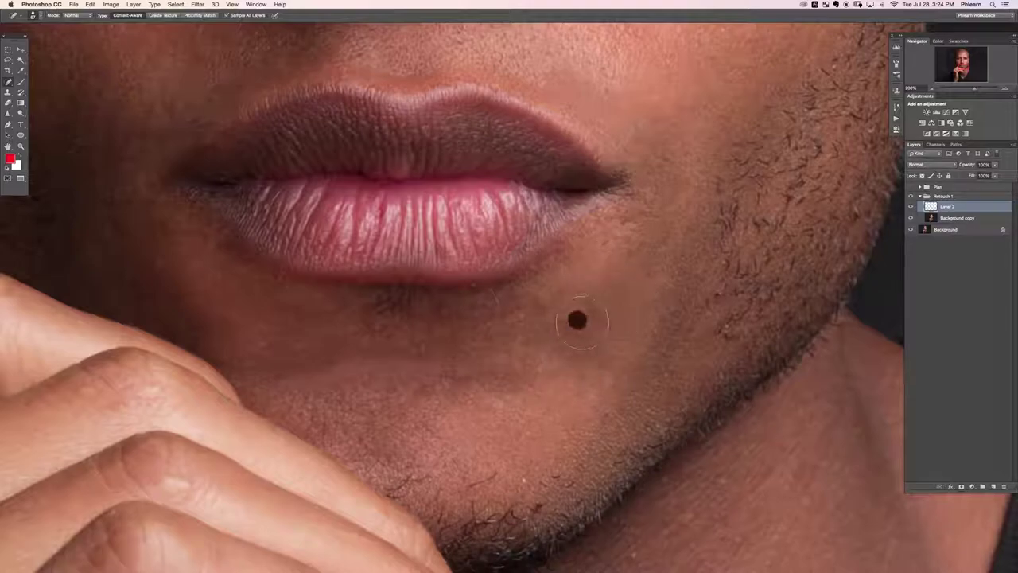
left_click(608, 339)
left_click(466, 366)
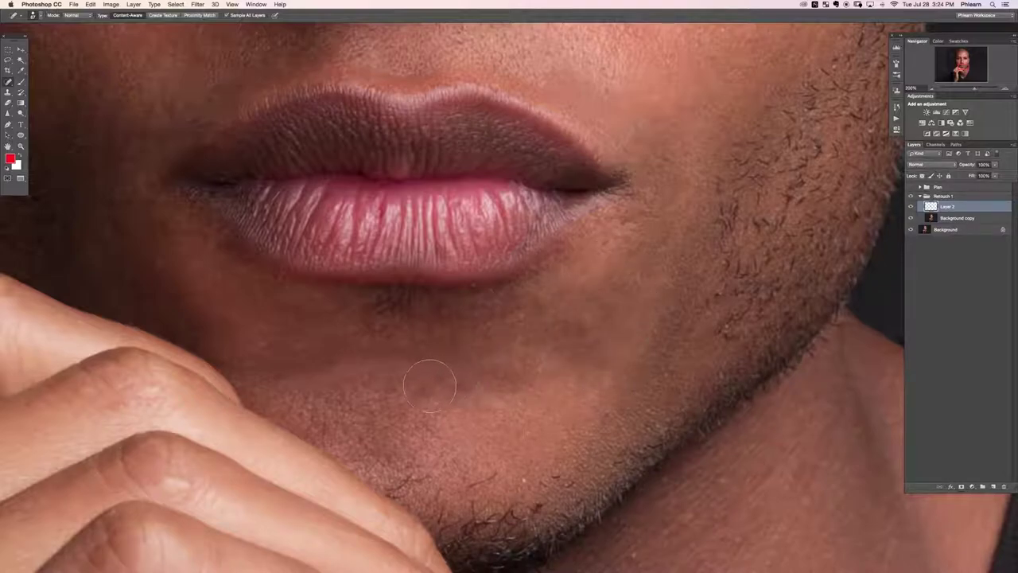
left_click(608, 243)
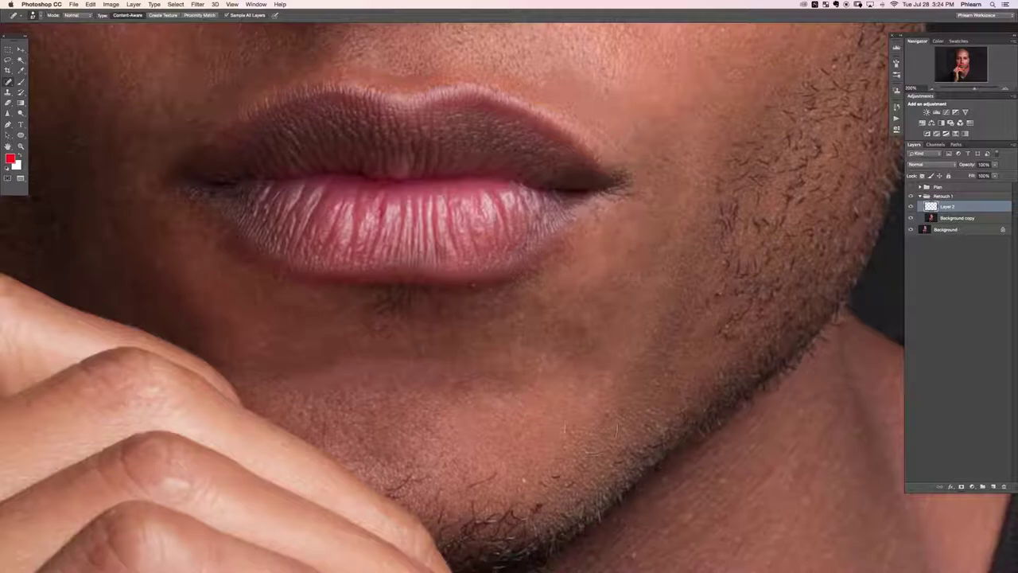
left_click(417, 477)
Step: Heal the remaining marks just below the lower lip and beside the nose, judging them at 100% zoom
key("super+minus")
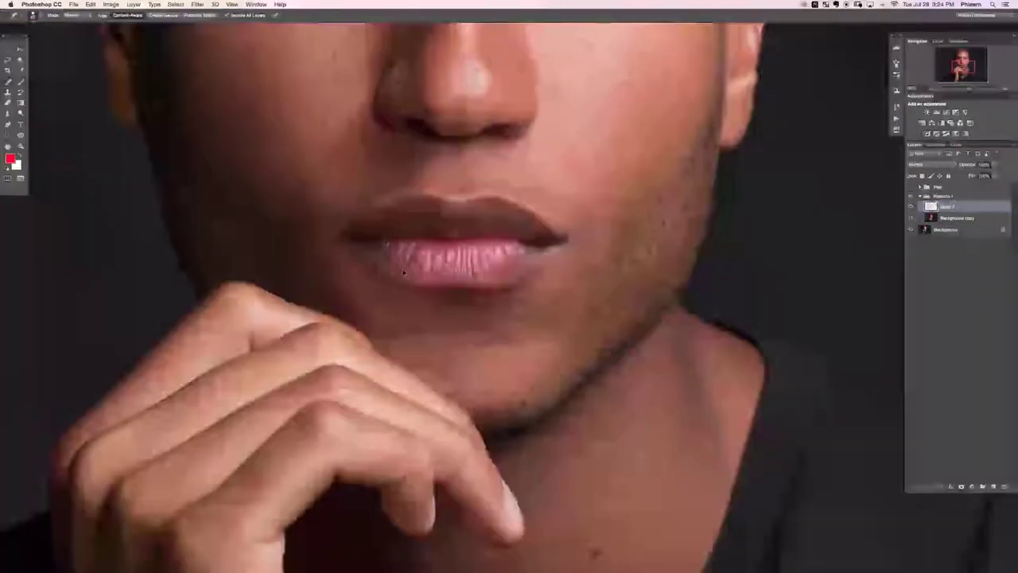
key("super+plus")
key("super+minus")
left_click(414, 334)
left_click_drag(434, 321, 494, 332)
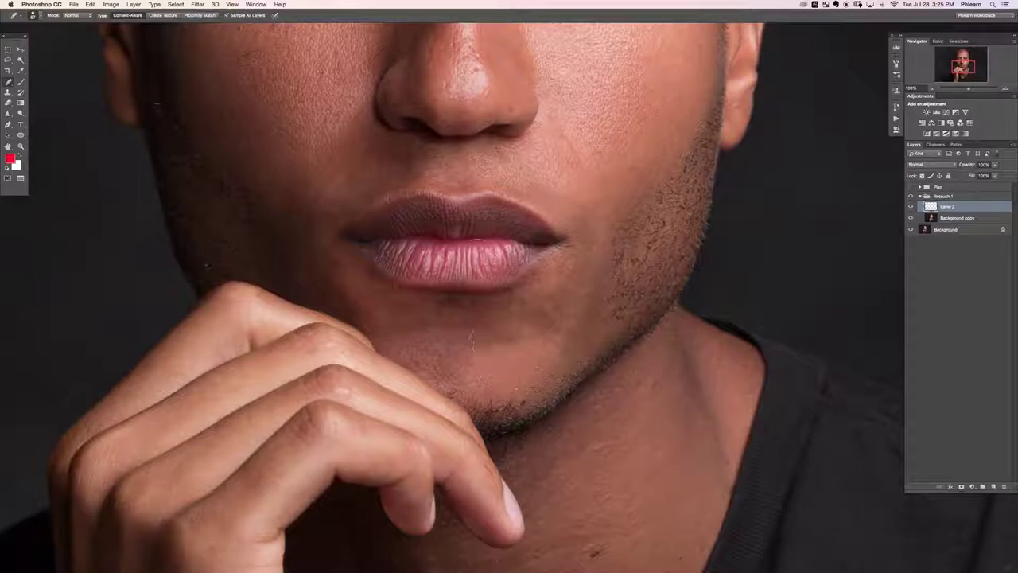
left_click(405, 158)
Step: Create a new layer above the spot-healing layer and switch to the Healing Brush, sampling clean skin beside the mouth
key("super+plus")
left_click_drag(494, 273, 528, 476)
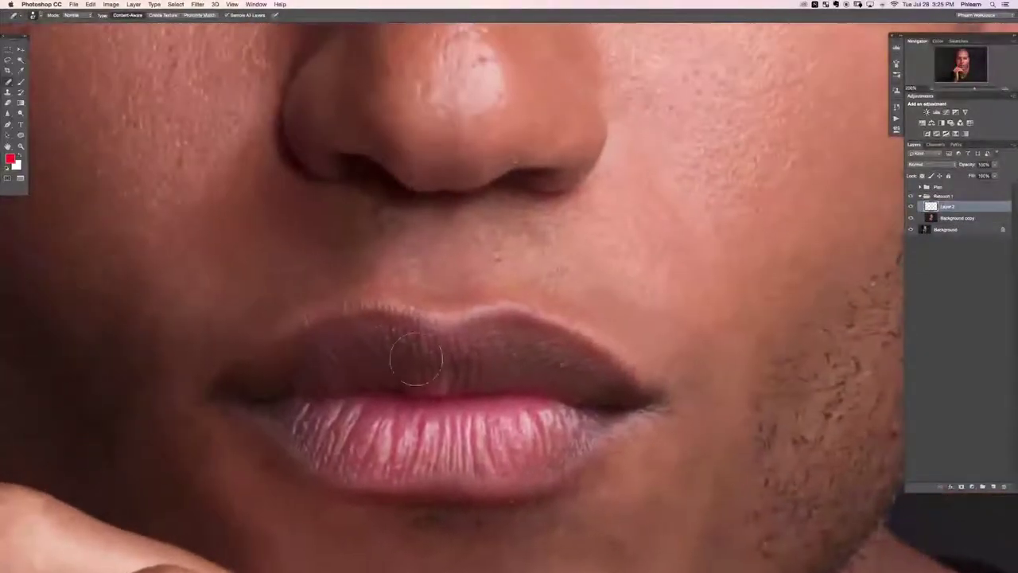
key("ctrl+shift+alt+n")
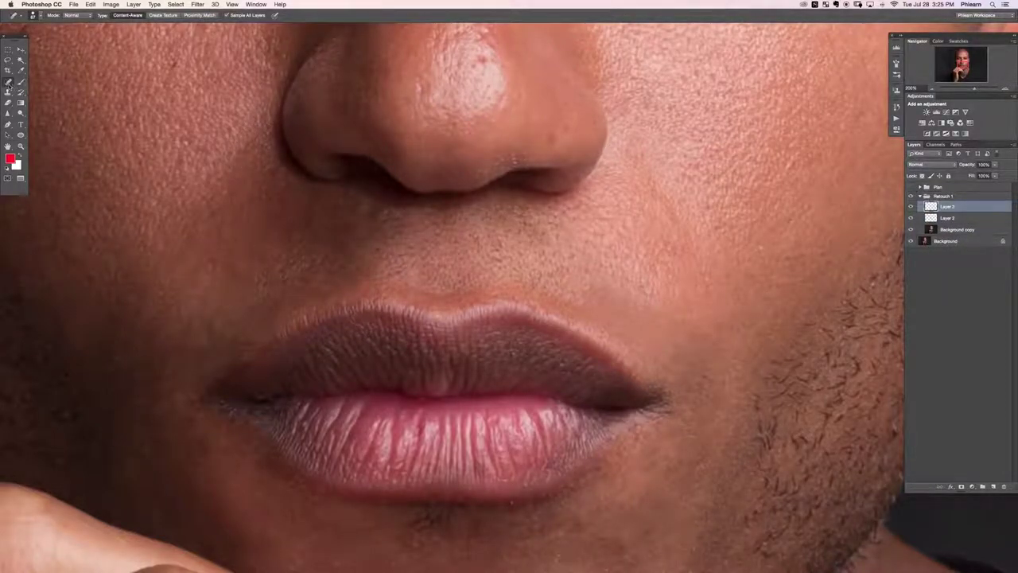
left_click(8, 82)
left_click(40, 87)
left_click(250, 269, "alt")
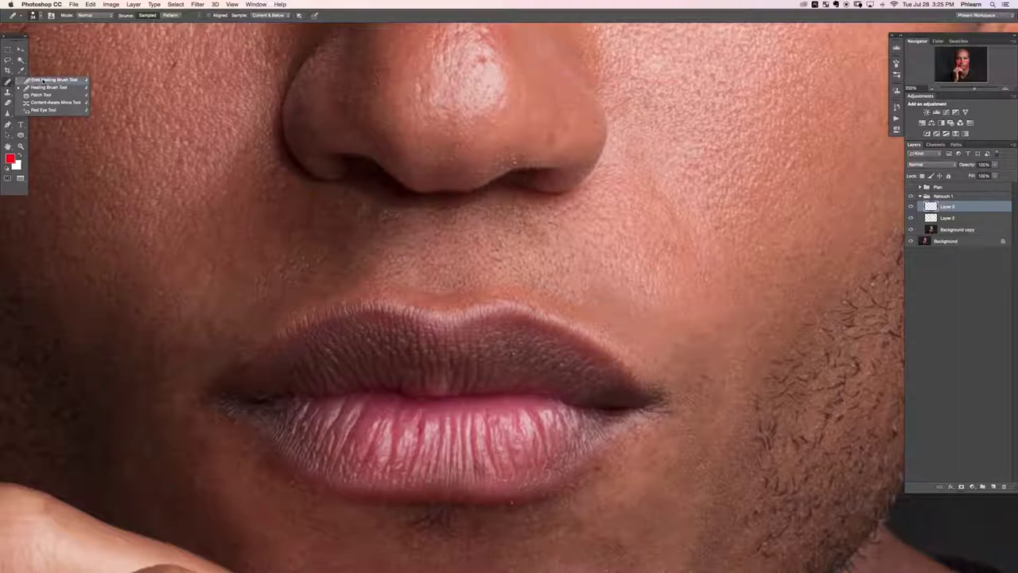
left_click(52, 88)
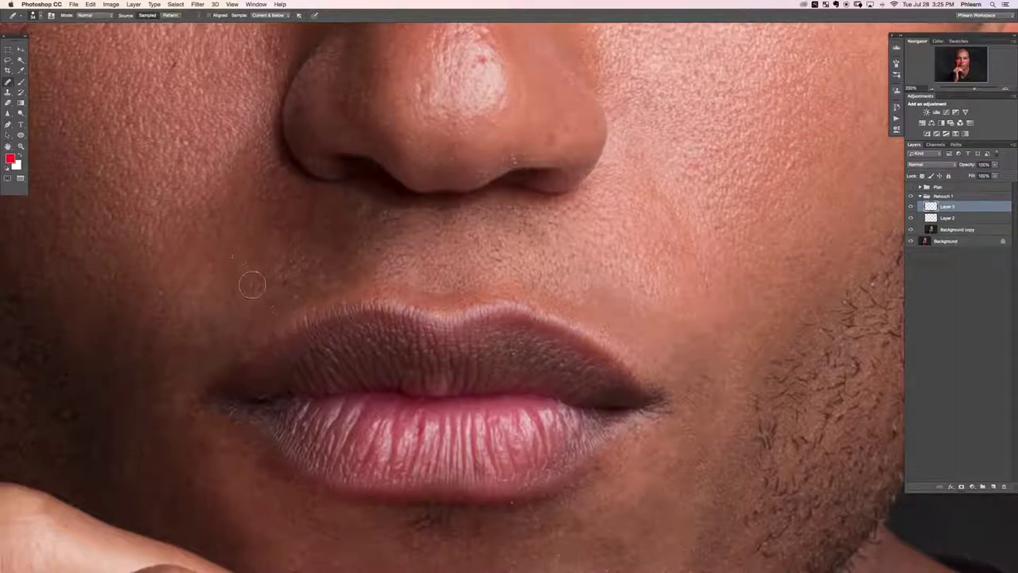
Step: Blend the uneven skin above the upper lip on the brightly lit side with the Healing Brush
left_click_drag(368, 308, 170, 308)
key("super+equal")
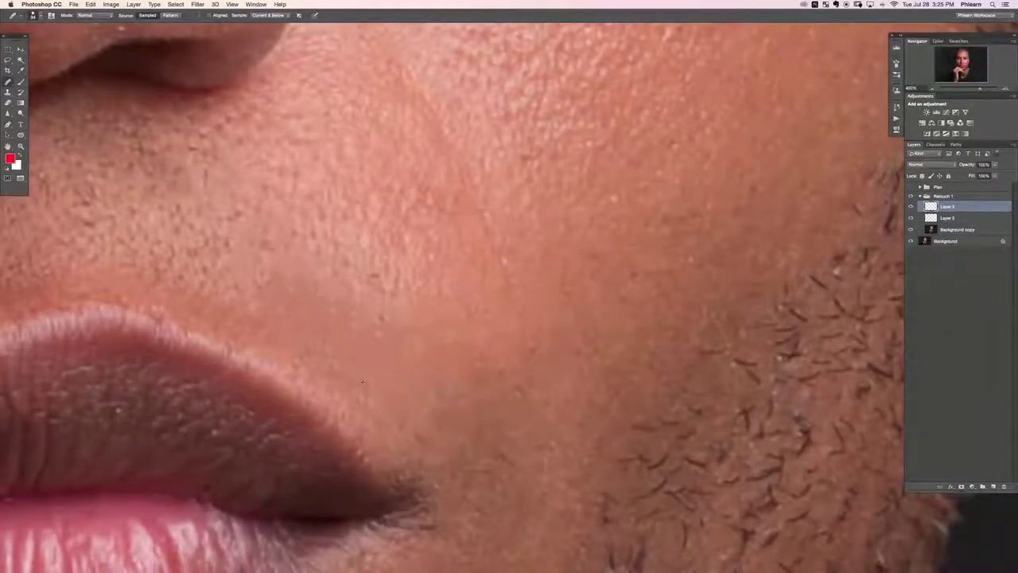
key("super+minus")
scroll(415, 289, "up", 2)
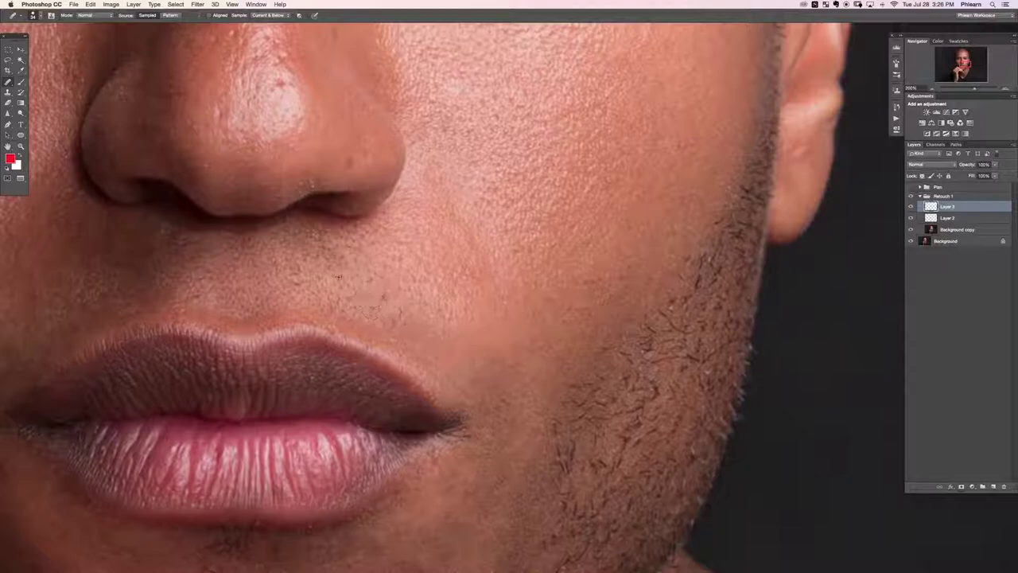
left_click_drag(412, 326, 397, 317)
left_click_drag(442, 306, 455, 308)
Step: Examine the healing around the mouth and chin against the full portrait and check for remaining blemishes on the shaded side
key("super+minus")
key("super+minus")
key("super+minus")
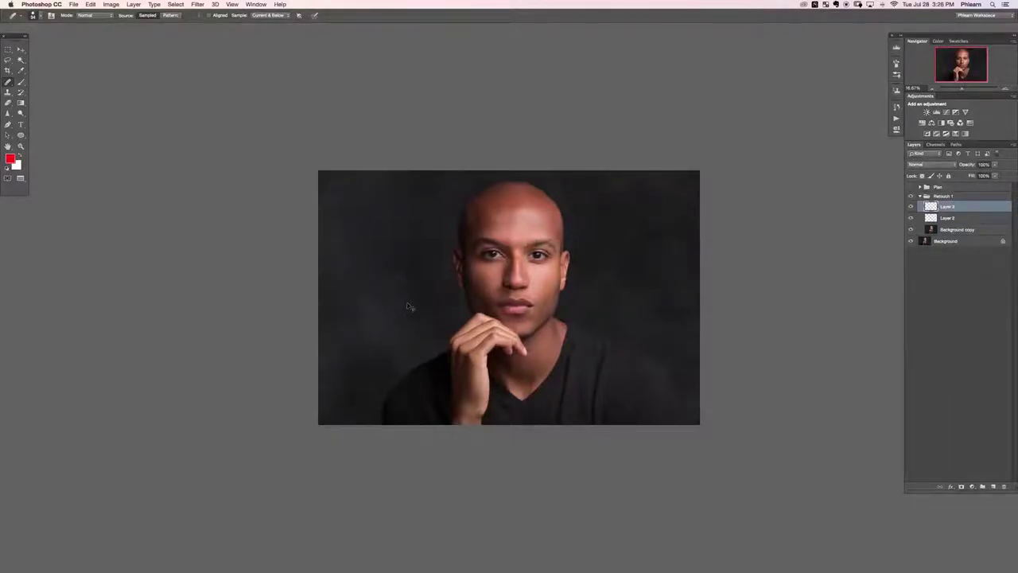
key("super+plus")
key("super+plus")
key("super+plus")
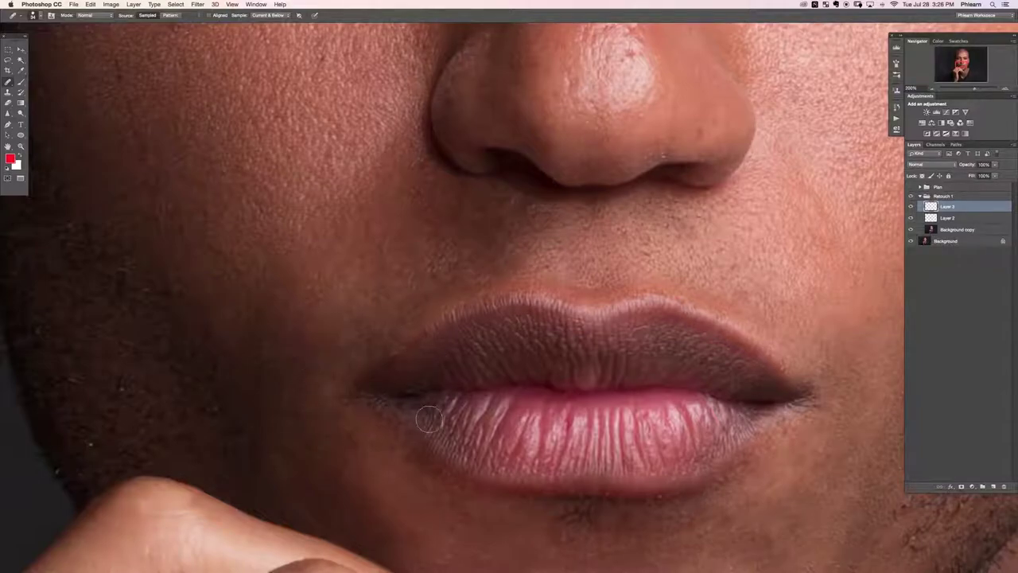
scroll(437, 406, "down", 5)
scroll(438, 406, "right", 3)
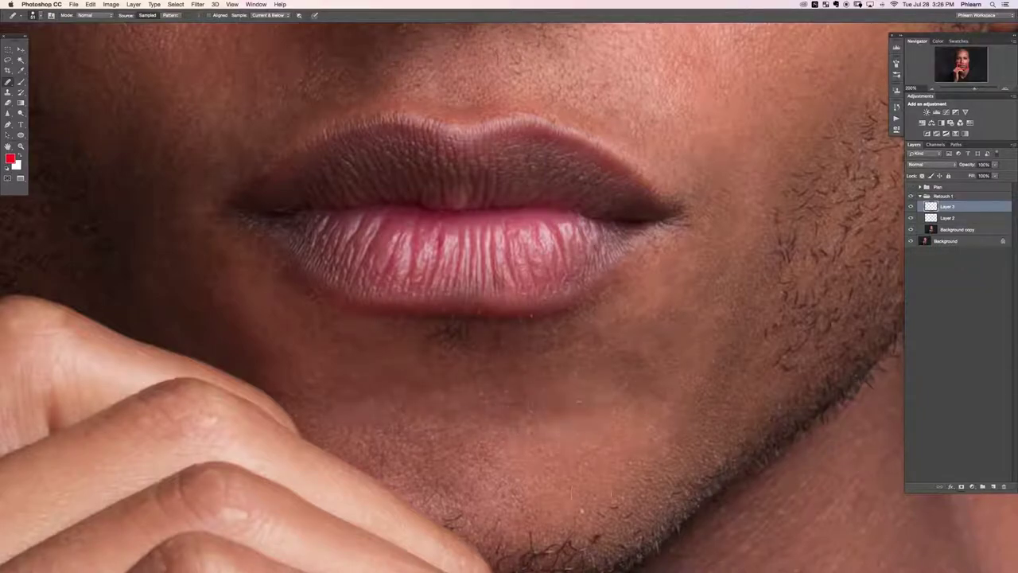
left_click_drag(606, 399, 464, 459)
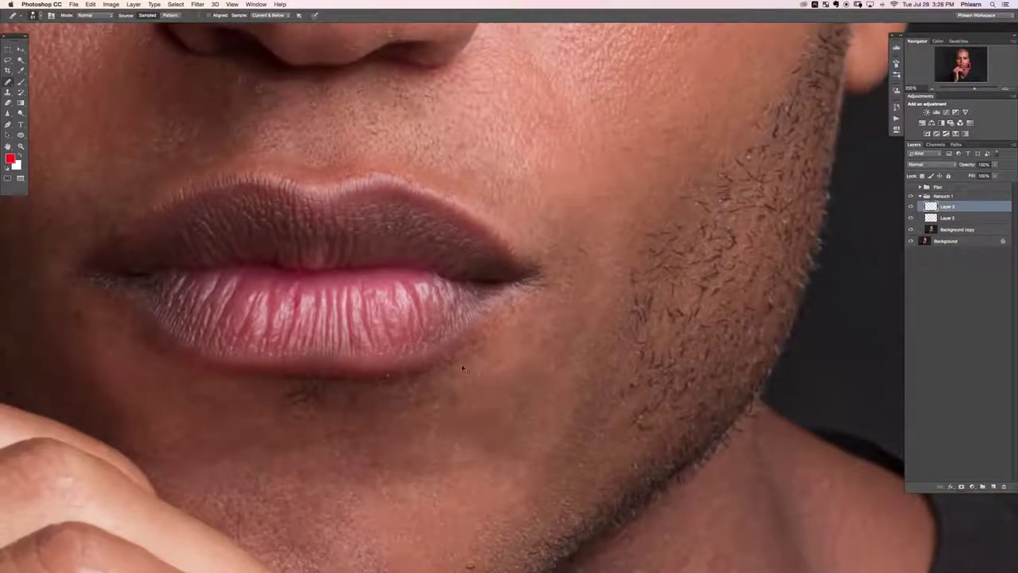
key("super+minus")
left_click_drag(560, 313, 612, 389)
left_click_drag(372, 276, 459, 363)
key("super+plus")
left_click_drag(270, 348, 425, 452)
Step: Switch back to the Spot Healing Brush and heal the spots on the shaded cheek and beside the outer eye corner
key("shift+j")
key("shift+j")
key("shift+j")
key("shift+j")
key("shift+j")
left_click(348, 266)
left_click(254, 212)
left_click(246, 185)
left_click(202, 216)
left_click(241, 229)
left_click(274, 227)
left_click(231, 200)
left_click(278, 179)
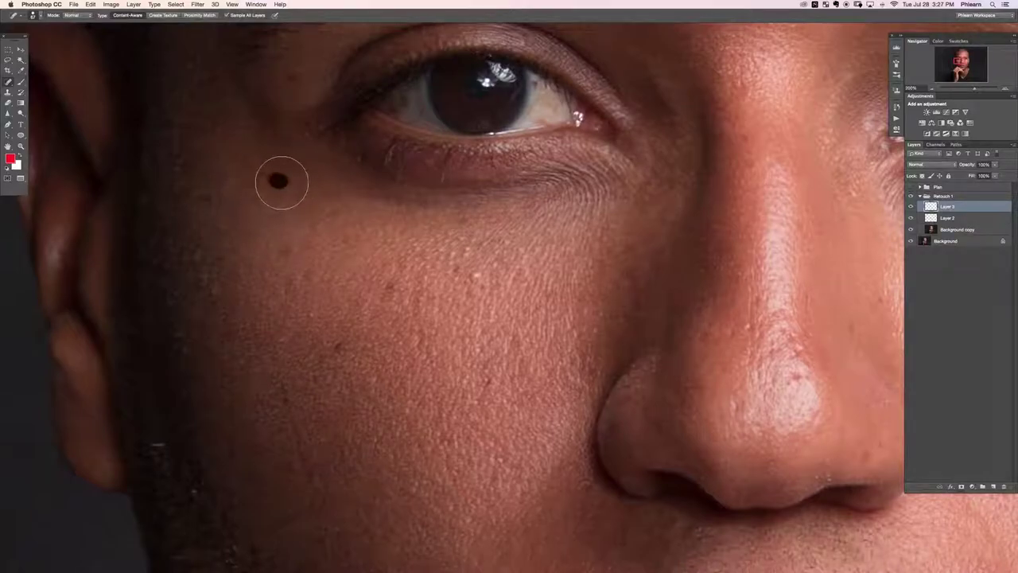
left_click(474, 271)
left_click(331, 345)
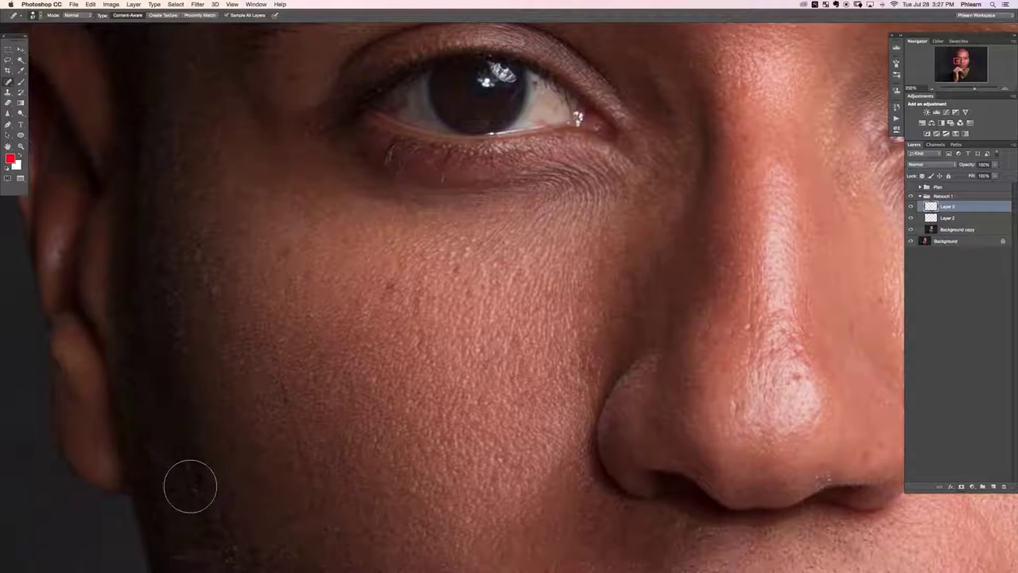
Step: Heal the eyelid spot and the marks in the white of the shaded-side eye, using the Eraser at 70% flow for cleanup
scroll(258, 484, "up", 5)
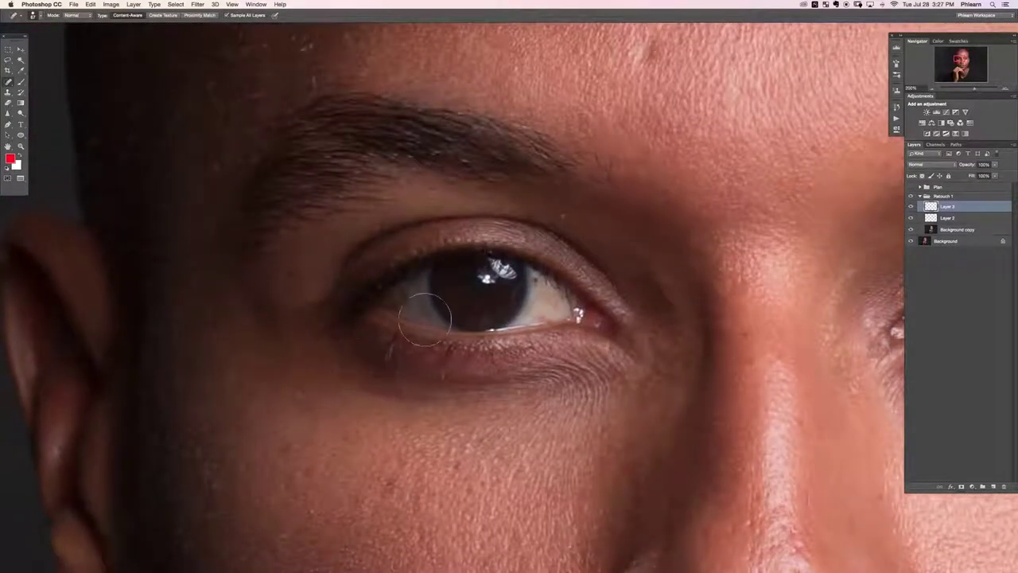
left_click(567, 215)
left_click_drag(538, 283, 547, 308)
mouse_move(396, 307)
left_mouse_down()
mouse_move(400, 295)
mouse_move(347, 308)
mouse_move(387, 318)
mouse_move(393, 288)
mouse_move(388, 314)
mouse_move(393, 297)
mouse_move(390, 315)
mouse_move(388, 302)
mouse_move(416, 329)
left_mouse_up()
key("super+z")
key("e")
key("shift+7")
key("j")
left_click_drag(404, 291, 405, 302)
key("e")
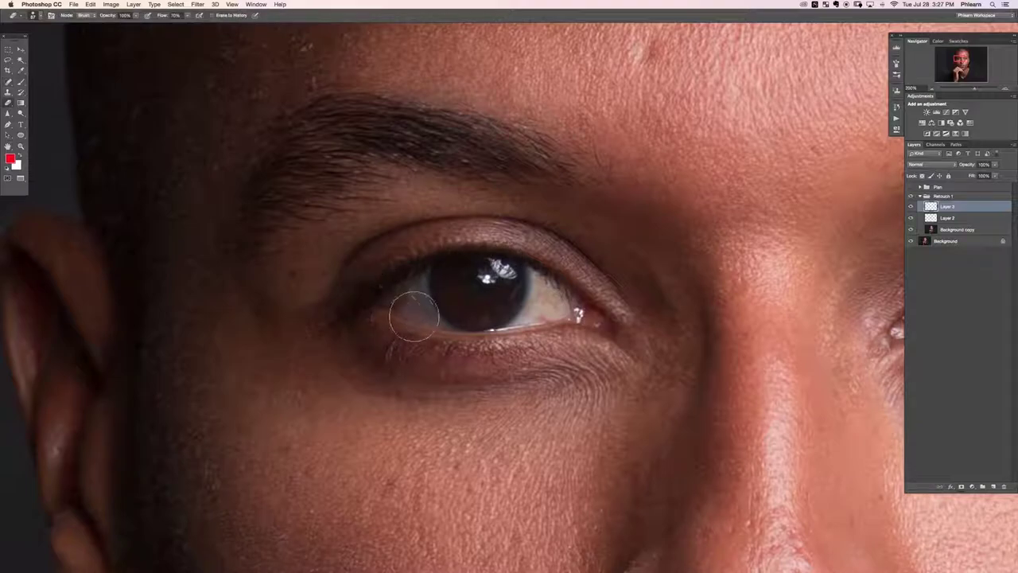
Step: Heal away the light stray hairs above the outer end of the shaded-side eyebrow
left_click_drag(255, 263, 318, 409)
key("j")
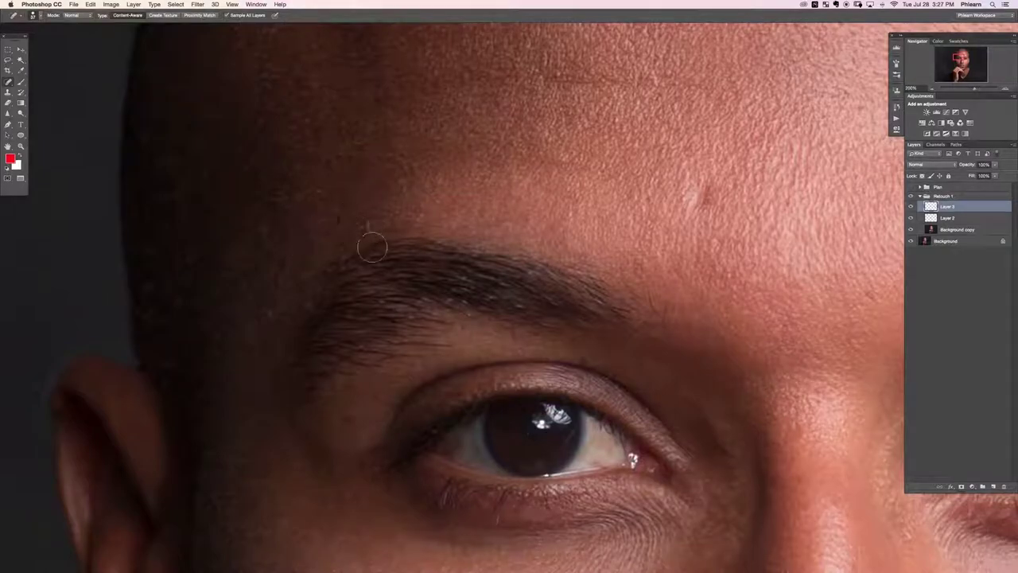
left_click(364, 225)
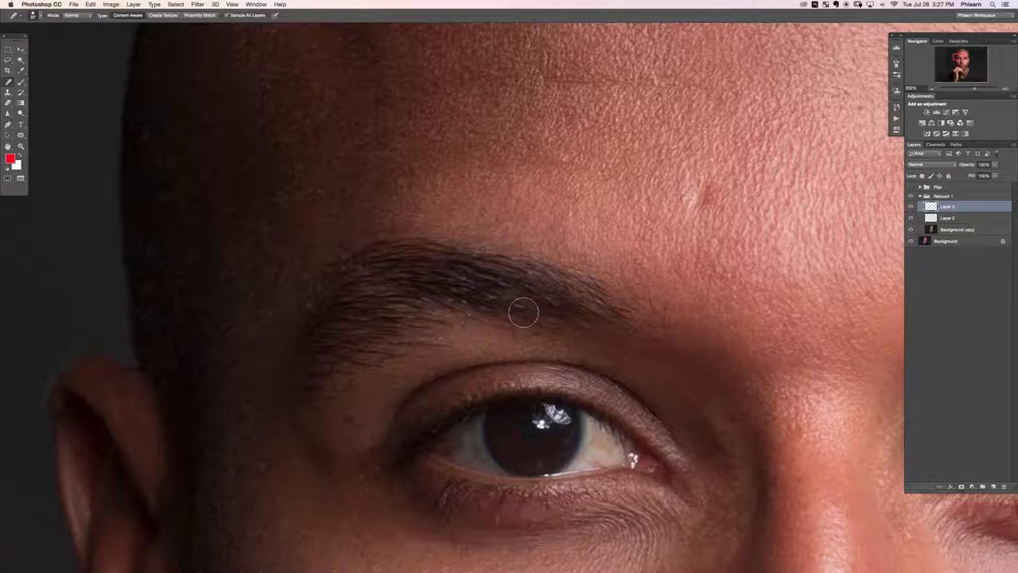
Step: Heal the dark blemishes in the middle of the forehead
scroll(510, 309, "right", 6)
mouse_move(473, 256)
left_mouse_down()
mouse_move(414, 250)
mouse_move(426, 266)
mouse_move(470, 257)
mouse_move(428, 278)
left_mouse_up()
mouse_move(432, 226)
left_mouse_down()
mouse_move(381, 260)
mouse_move(474, 254)
left_mouse_up()
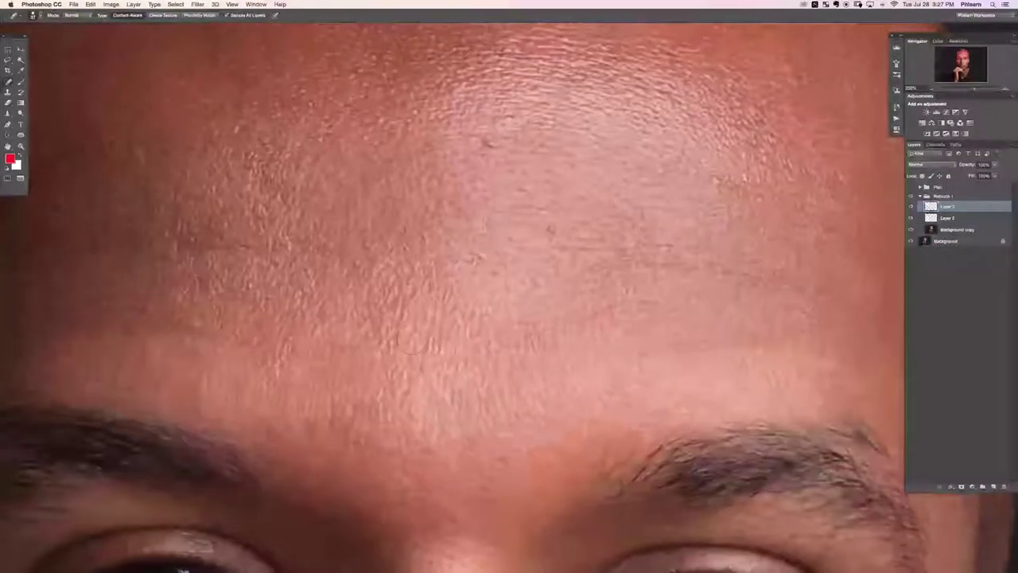
key("super+minus")
left_click_drag(489, 288, 475, 295)
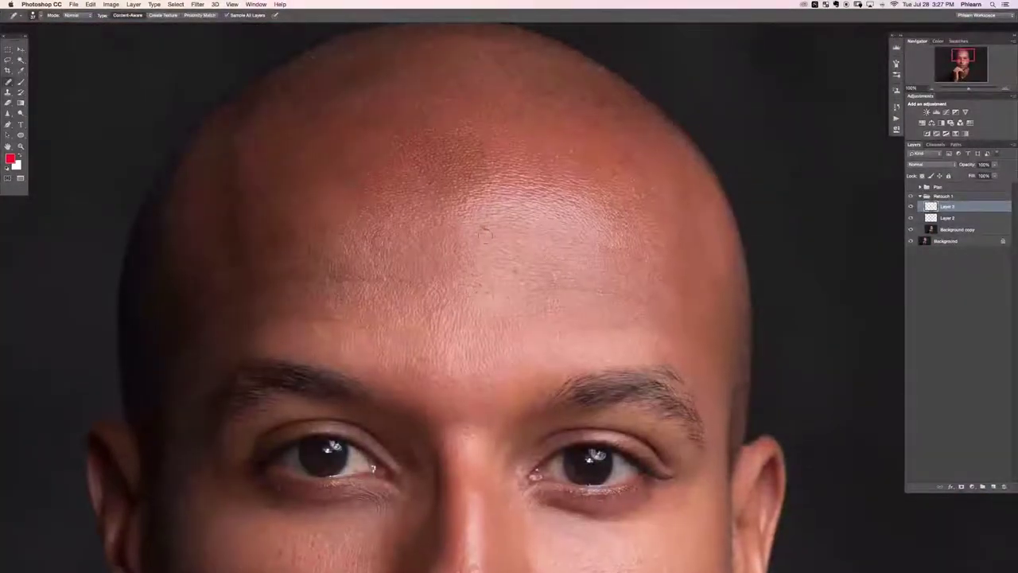
left_click(486, 228)
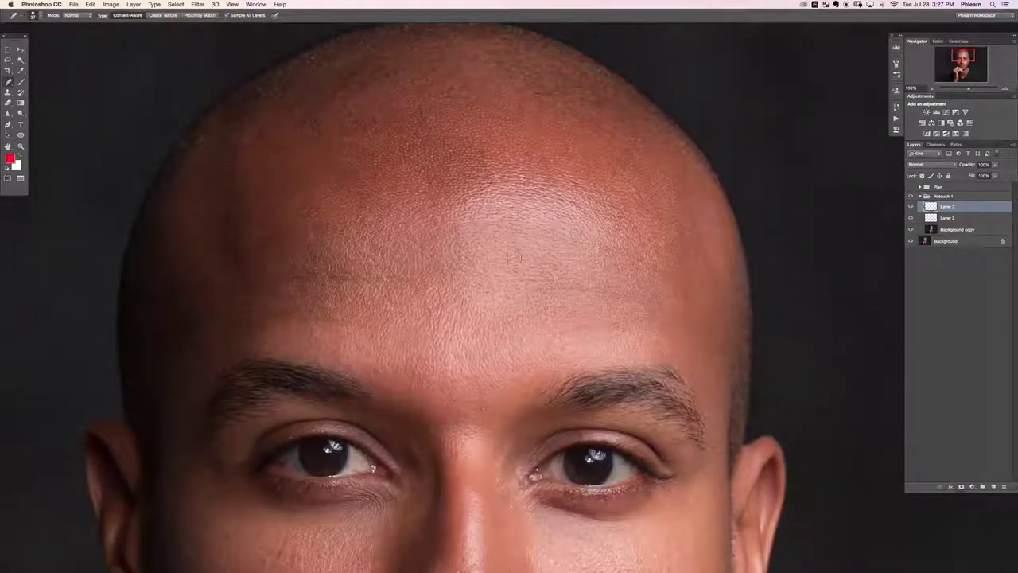
Step: Soften the horizontal creases across the forehead with healing strokes
left_click(544, 351)
left_click_drag(332, 276, 359, 278)
left_click(326, 280)
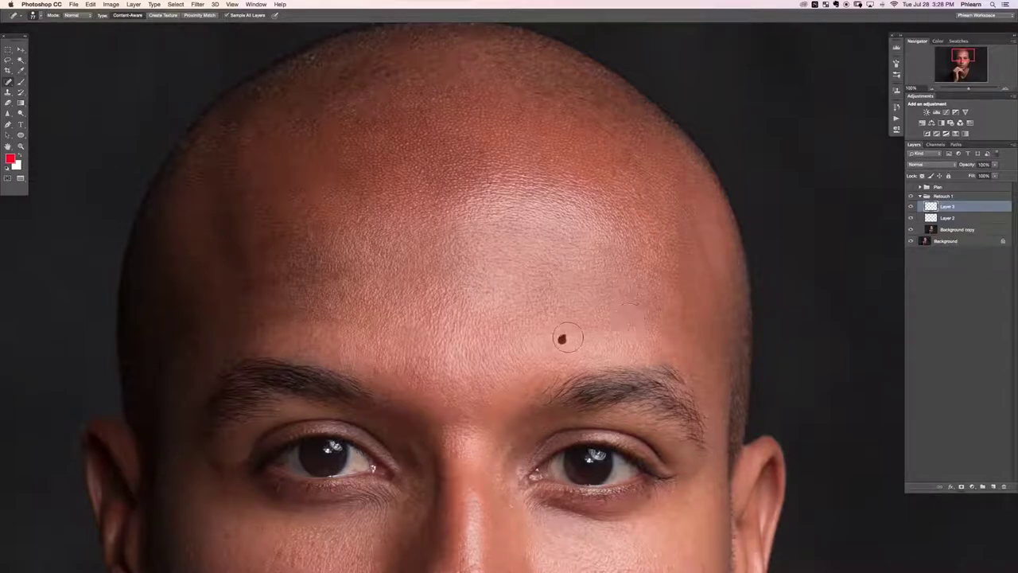
mouse_move(541, 313)
left_mouse_down()
mouse_move(552, 310)
mouse_move(538, 290)
left_mouse_up()
Step: Heal the light specks along the shaded edge of the scalp
left_click(311, 62)
left_click(312, 59)
left_click(276, 91)
left_click(276, 85)
left_click(189, 145)
left_click(185, 147)
Step: Heal the small spots across the top of the head and down its brightly lit side
left_click(270, 136)
left_click(308, 112)
left_click(535, 91)
left_click(373, 70)
left_click(513, 82)
left_click(628, 111)
left_click(641, 193)
Step: Heal the small spots around the eyebrow, upper eyelid and temple on the brightly lit side of the face
scroll(655, 301, "down", 4)
left_click(585, 282)
left_click(575, 273)
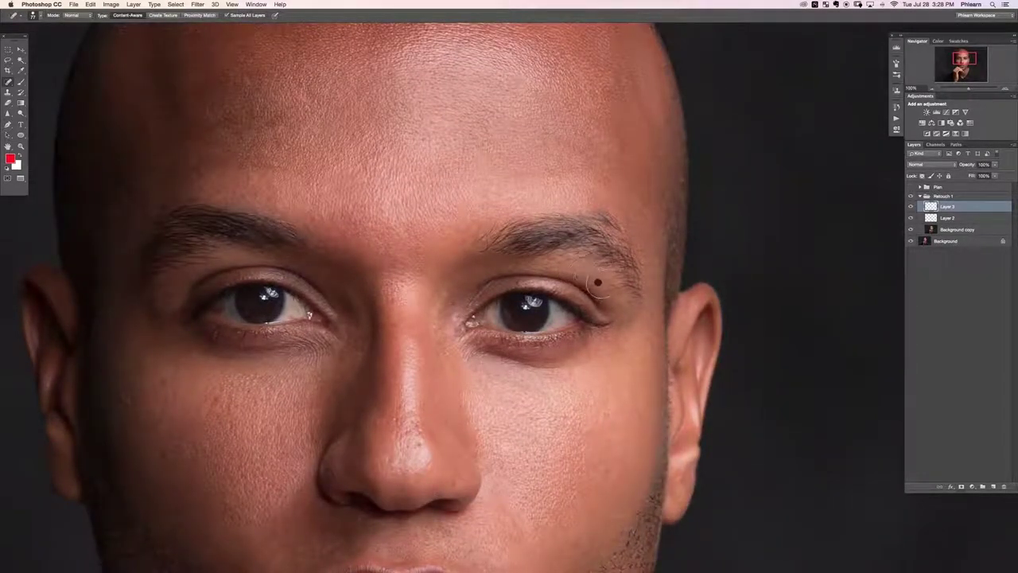
left_click(623, 297)
left_click(527, 265)
left_click(508, 265)
left_click(647, 233)
left_click(643, 253)
Step: Heal the small marks around the eyebrow and upper eyelid on the shaded side of the face
left_click(323, 241)
left_click(316, 231)
left_click(316, 241)
left_click(196, 264)
left_click(183, 269)
left_click(204, 258)
Step: Heal the marks along the side of the nose and beside the inner corners of both eyes
scroll(452, 450, "down", 3)
left_click(456, 350)
left_click(466, 342)
left_click(455, 246)
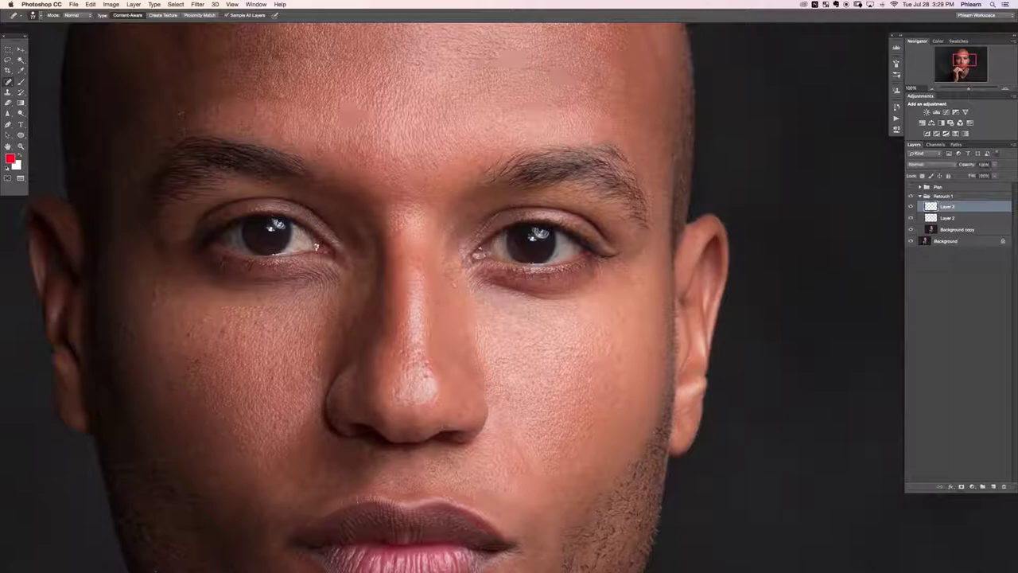
left_click(353, 276)
left_click(363, 233)
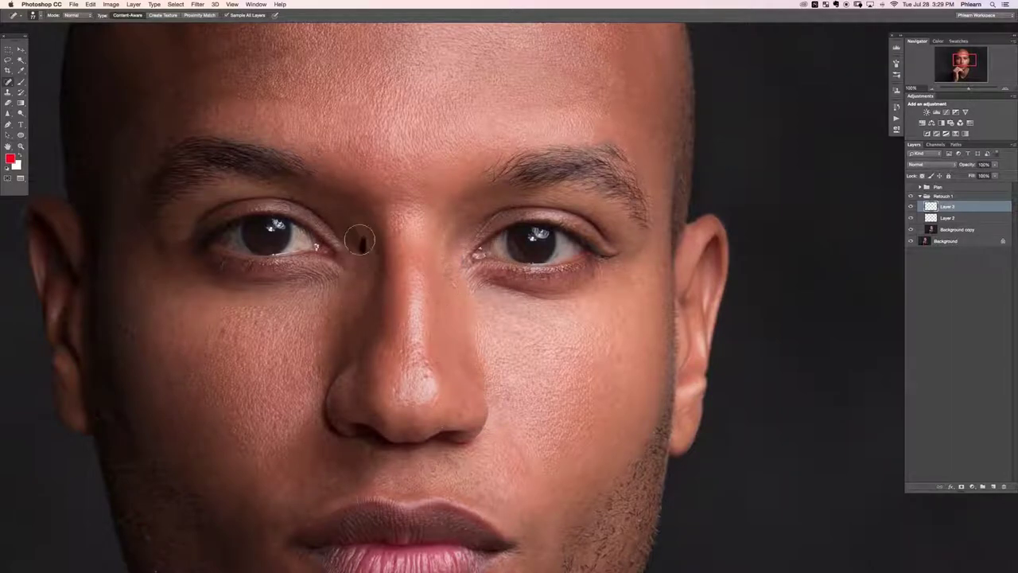
Step: Heal the shiny bumps and spots on the lower bridge, tip and shaded side of the nose
left_click(405, 336)
left_click(403, 356)
left_click(404, 364)
left_click(407, 364)
left_click(413, 376)
left_click(422, 375)
left_click(427, 366)
left_click(422, 353)
left_click(419, 356)
left_click(420, 362)
left_click(414, 358)
left_click(416, 344)
left_click(423, 346)
left_click(421, 350)
left_click(426, 350)
left_click(394, 353)
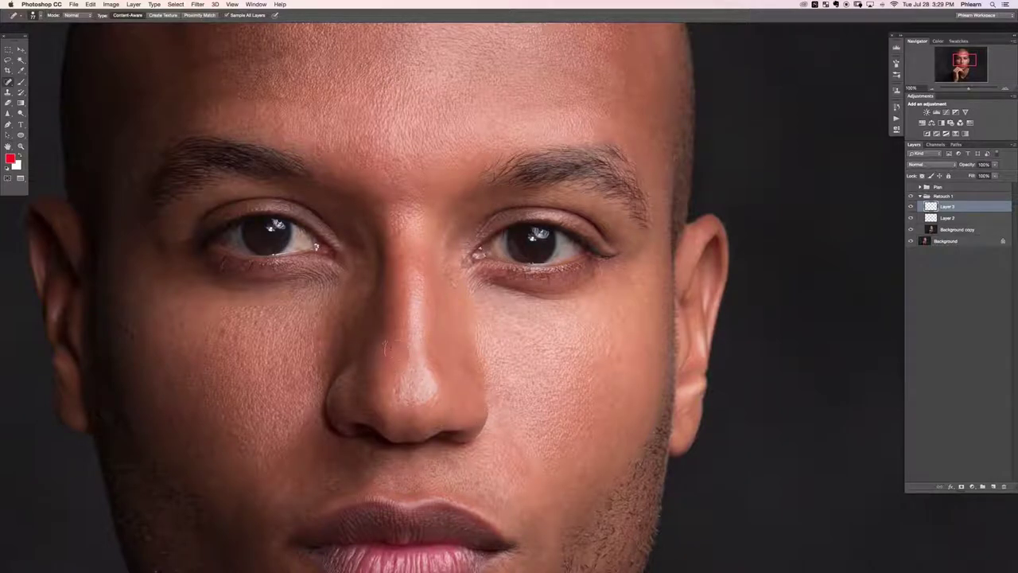
left_click(345, 380)
Step: Heal the blemishes above and below the lit corner of the mouth and in the stubble along the lit jaw
scroll(411, 340, "down", 5)
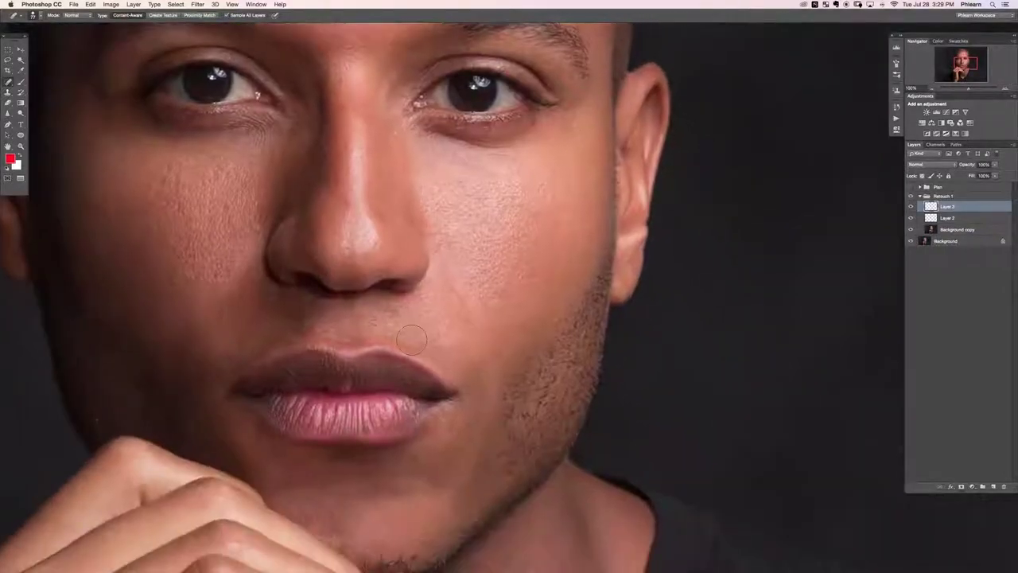
left_click(420, 331)
left_click(422, 347)
left_click(435, 490)
left_click(440, 470)
left_click(430, 466)
left_click(436, 461)
left_click(416, 455)
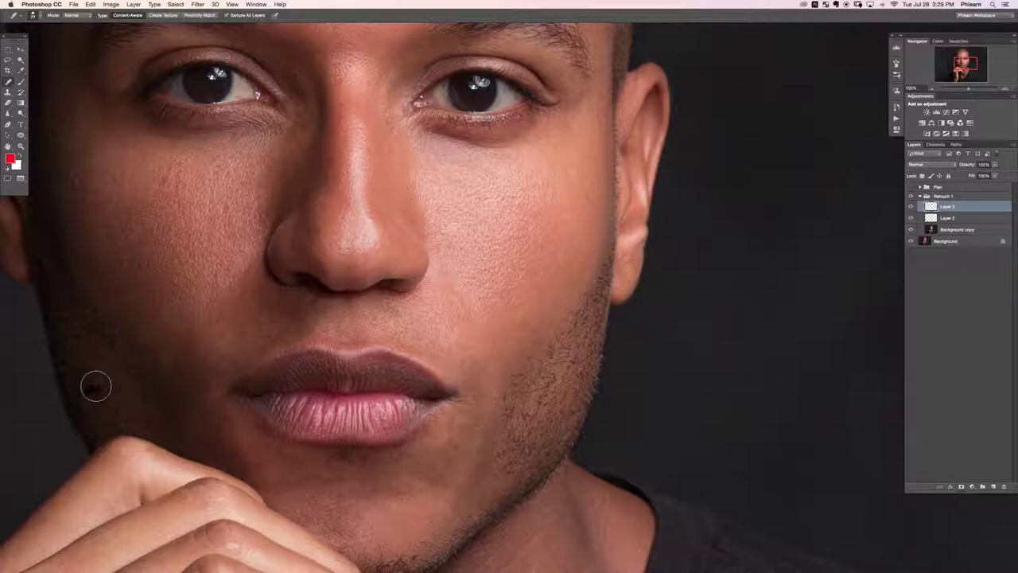
left_click(528, 413)
left_click(560, 338)
Step: Heal the marks and stray hairs on the chin below the lower lip
scroll(534, 448, "down", 5)
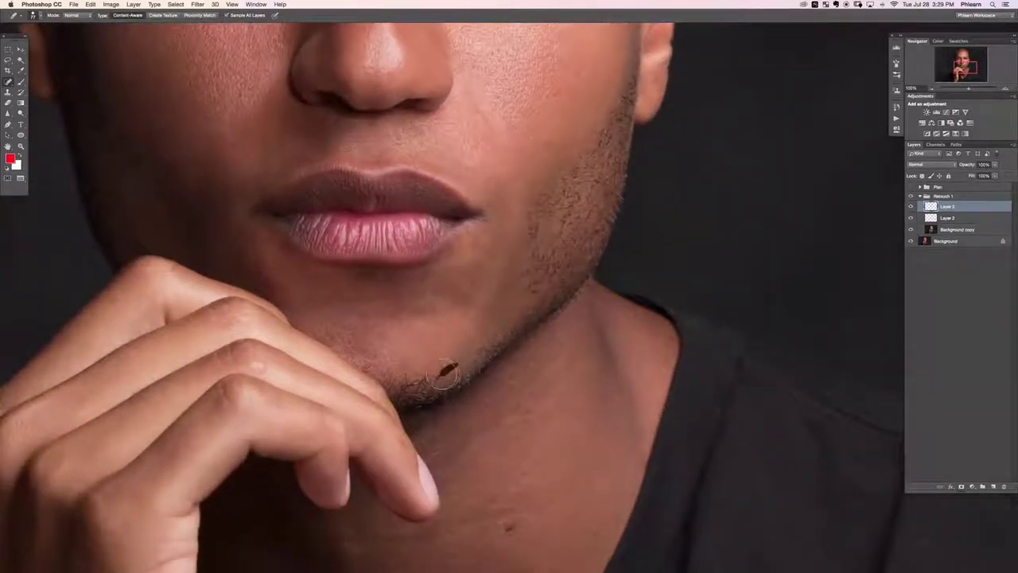
left_click(461, 368)
left_click(442, 361)
left_click(348, 328)
left_click(327, 337)
Step: Remove the dark mole from the neck and heal the small marks around it, below the jaw and near the collar
left_click(500, 526)
left_click(491, 495)
left_click(524, 470)
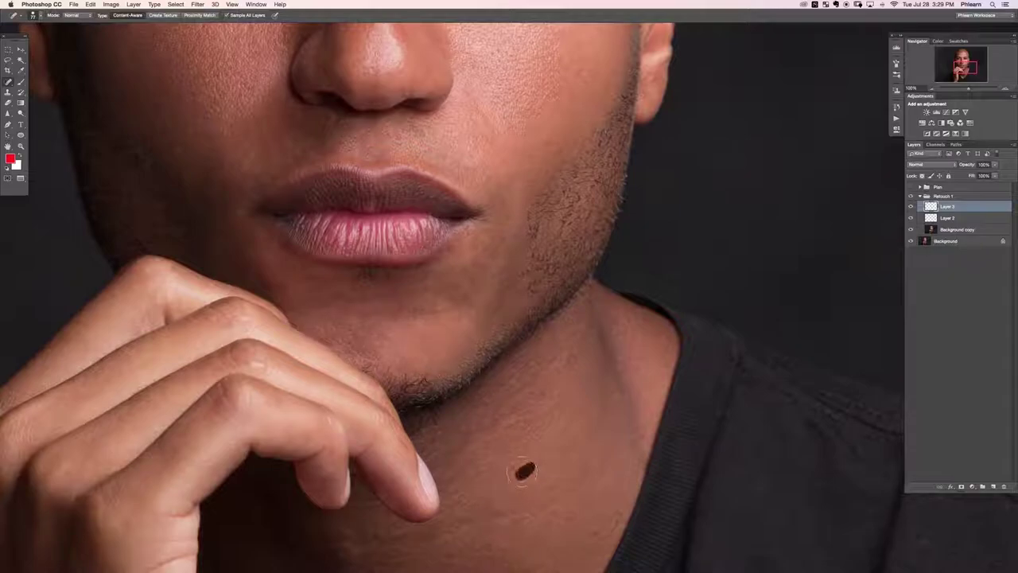
left_click(478, 402)
left_click(471, 408)
scroll(465, 398, "down", 5)
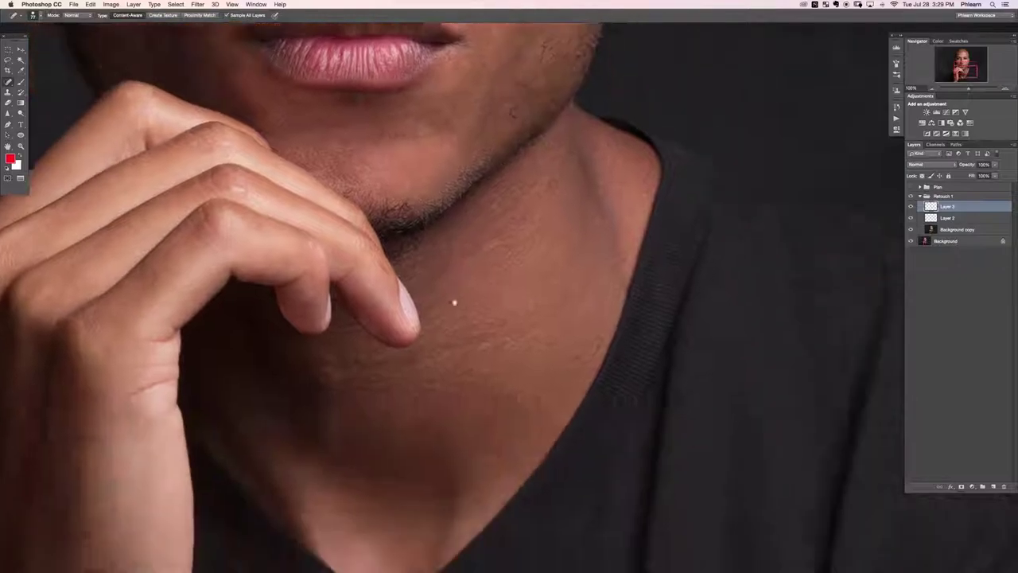
left_click(424, 329)
left_click(540, 371)
left_click(615, 230)
Step: Heal the lint specks on the chest and shoulder of the black shirt on the lit side
left_click(752, 417)
left_click(696, 482)
left_click(756, 460)
left_click(768, 354)
scroll(769, 354, "right", 10)
left_click(552, 296)
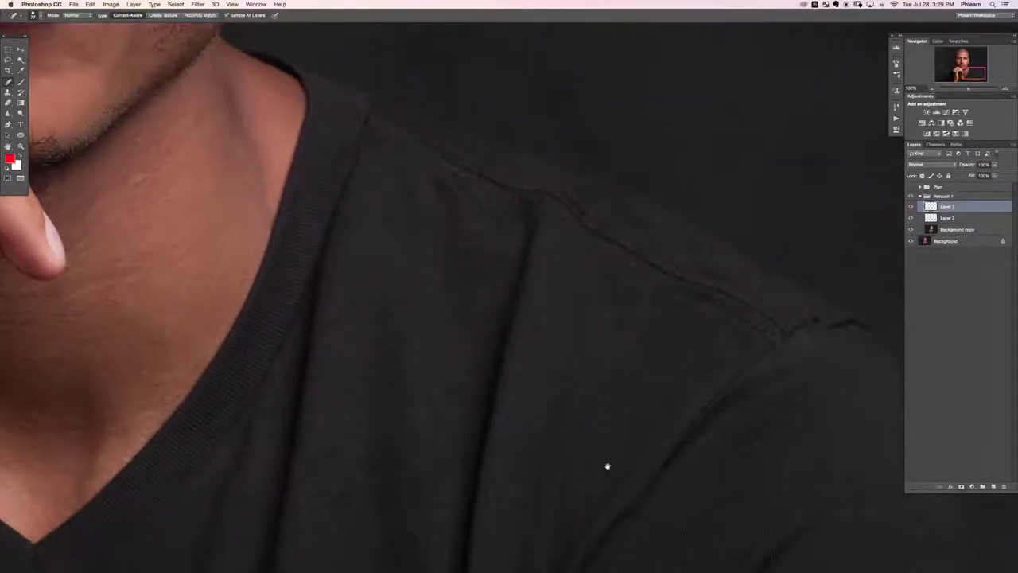
scroll(636, 318, "down", 10)
scroll(636, 318, "right", 6)
left_click(622, 199)
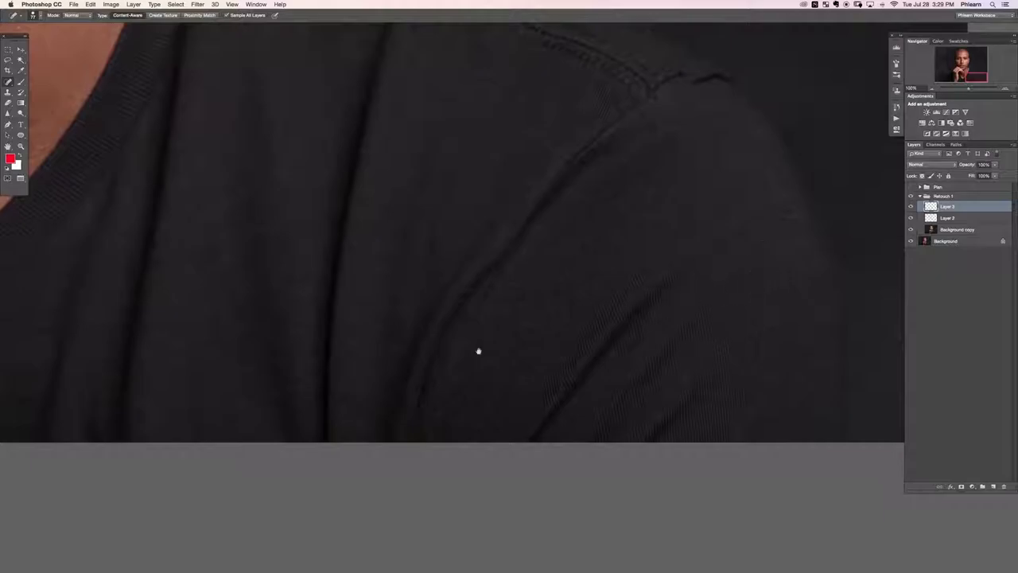
Step: Heal the small marks along the shaded side of the raised wrist
left_click_drag(366, 348, 763, 358)
left_click_drag(453, 374, 733, 392)
left_click_drag(434, 407, 758, 421)
left_click(538, 299)
left_click(527, 280)
left_click(525, 281)
left_click(524, 282)
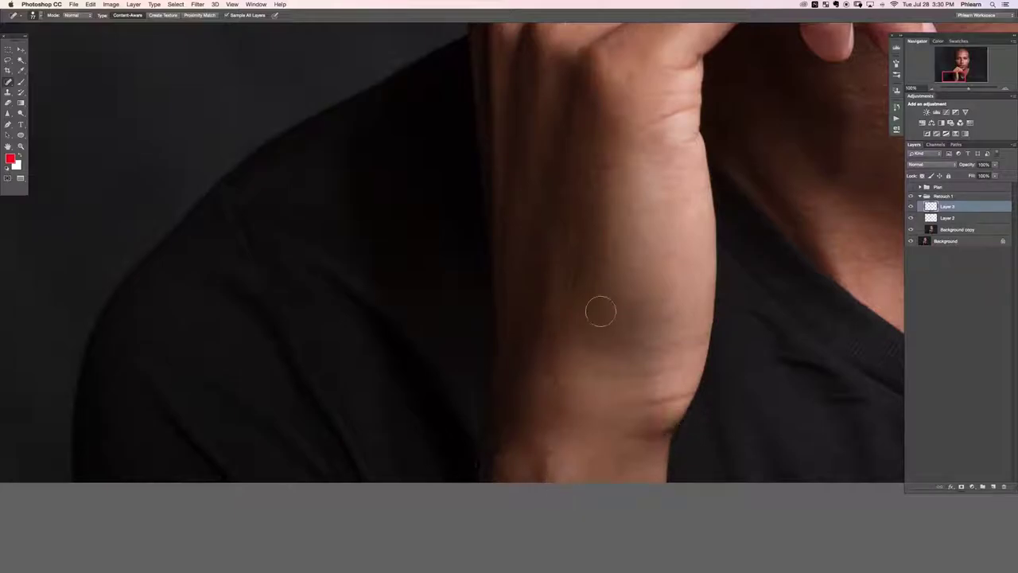
Step: Heal the creases on the back of the hand and wrist, and erase the healing that spills over the hand's inner edge
scroll(616, 320, "up", 5)
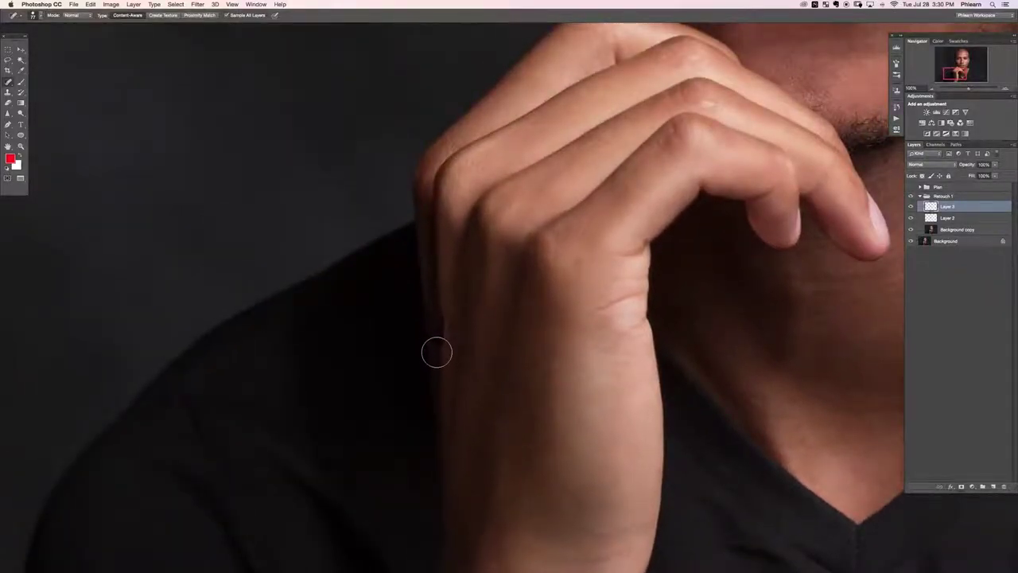
left_click_drag(583, 255, 574, 266)
mouse_move(600, 339)
left_mouse_down()
mouse_move(616, 291)
mouse_move(626, 306)
mouse_move(605, 289)
mouse_move(638, 253)
left_mouse_up()
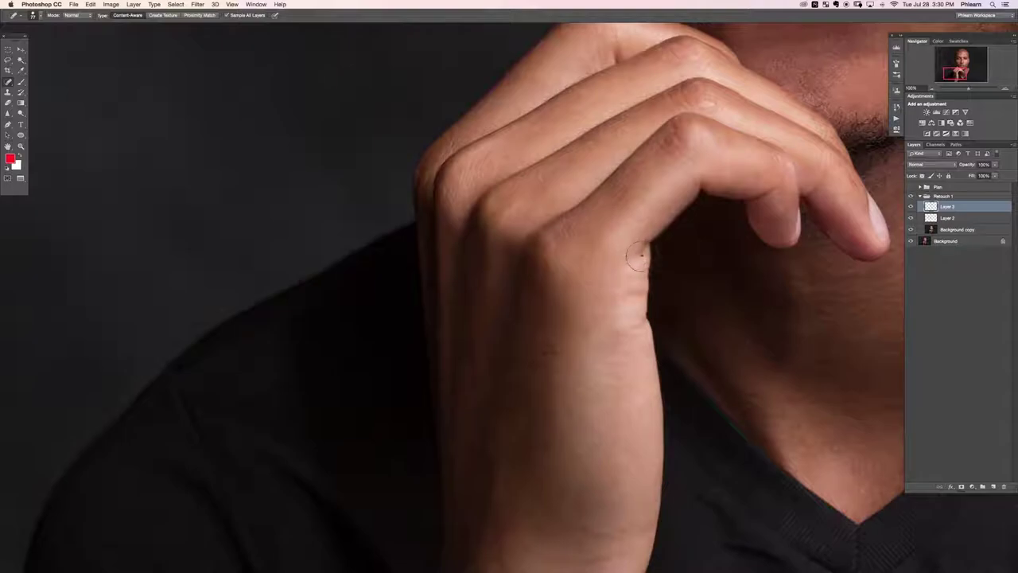
key("e")
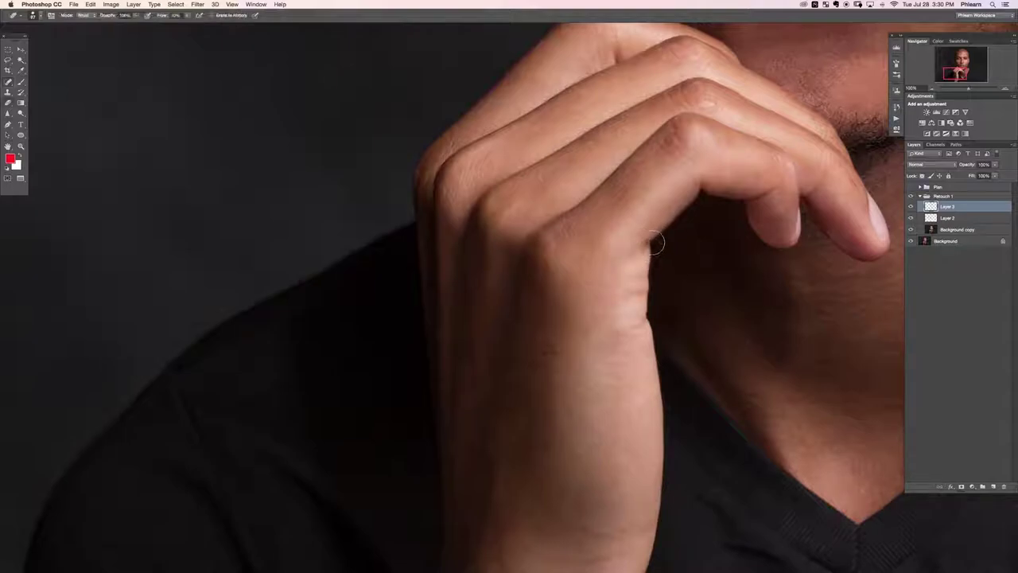
left_click_drag(651, 246, 645, 256)
key("j")
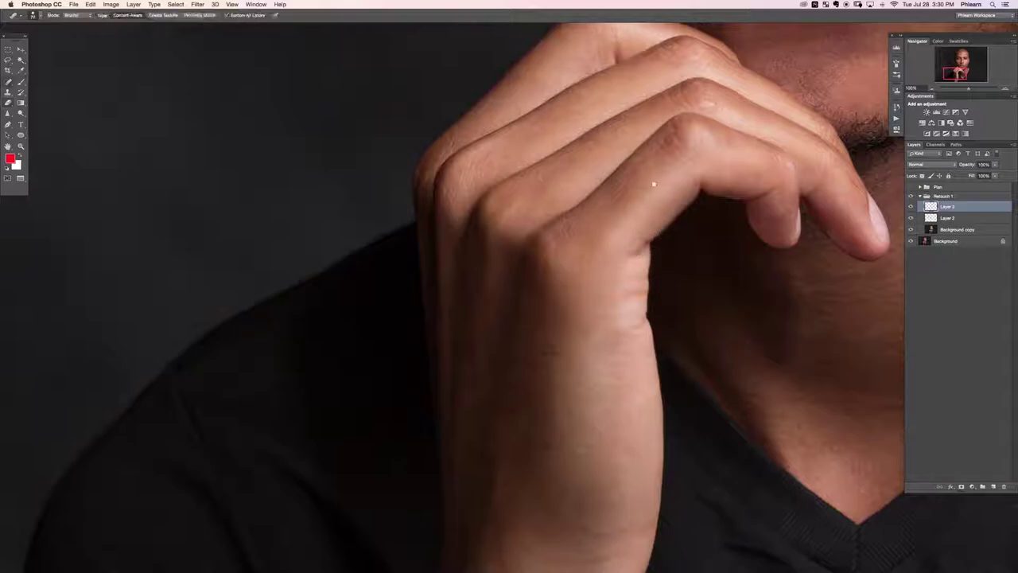
Step: Heal the marks and creases on the knuckles and fingers of the raised hand
scroll(629, 251, "up", 3)
left_click_drag(557, 240, 548, 253)
left_click_drag(598, 193, 601, 194)
left_click_drag(731, 30, 574, 53)
mouse_move(624, 253)
left_mouse_down()
mouse_move(644, 281)
mouse_move(620, 316)
left_mouse_up()
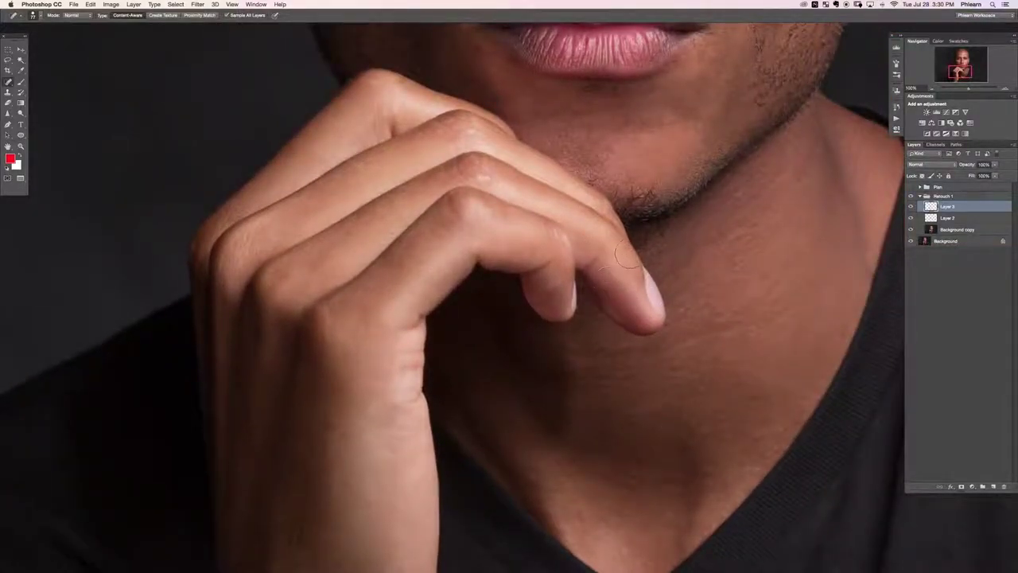
left_click(401, 86)
Step: Heal the dark spots and stubble marks down the shaded cheek and jaw
scroll(450, 400, "up", 10)
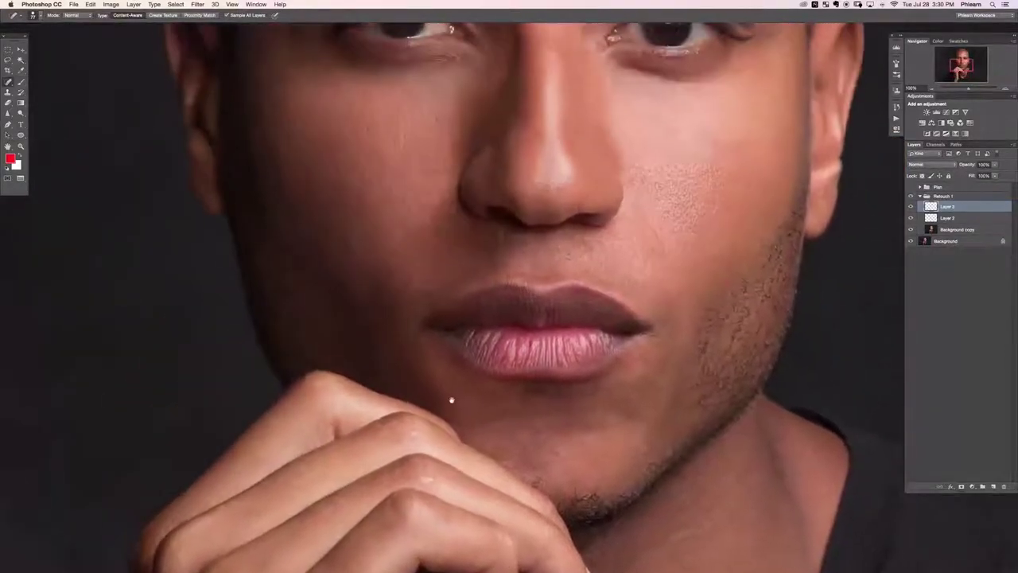
left_click(421, 363)
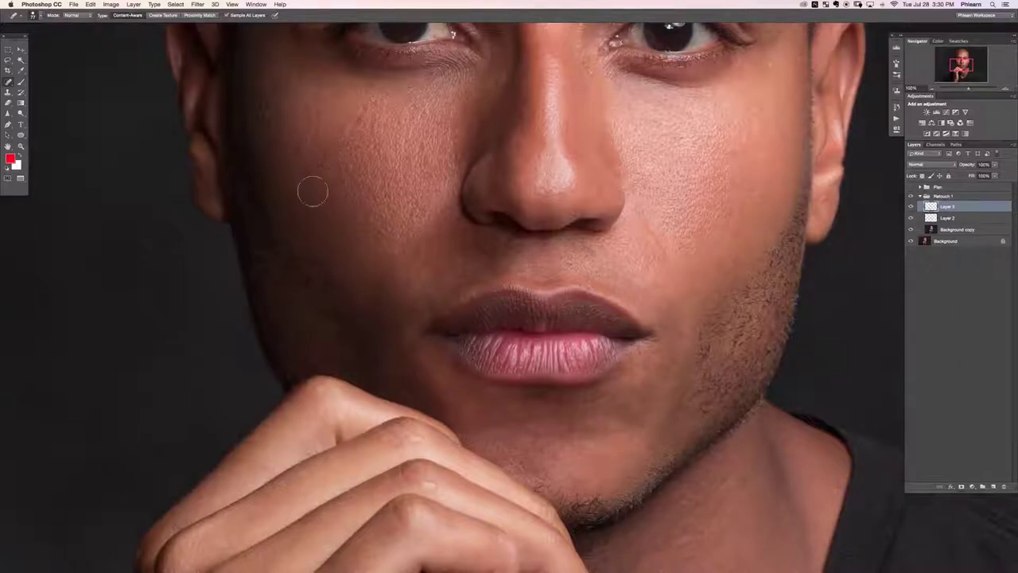
left_click_drag(303, 161, 315, 215)
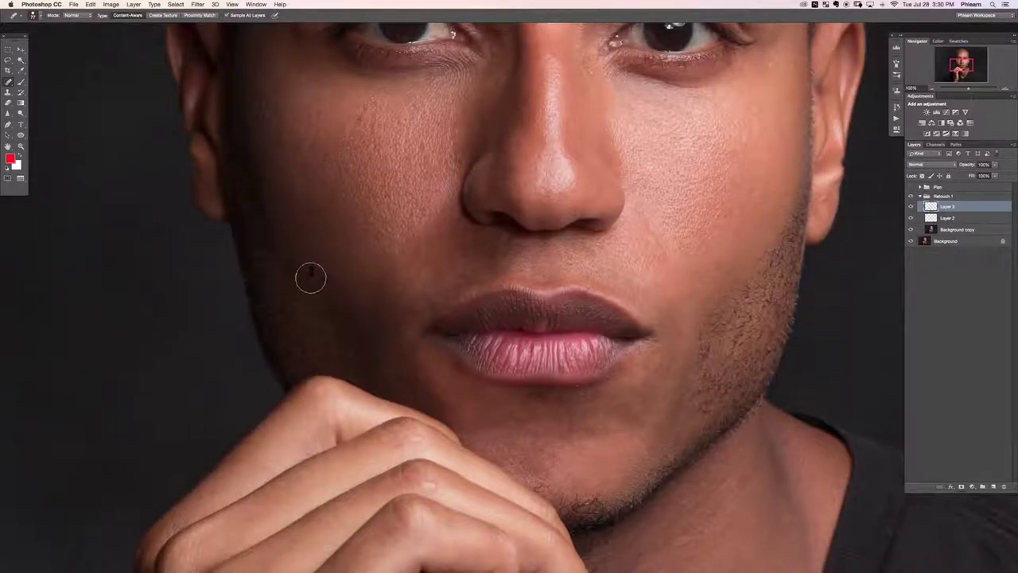
scroll(374, 234, "up", 5)
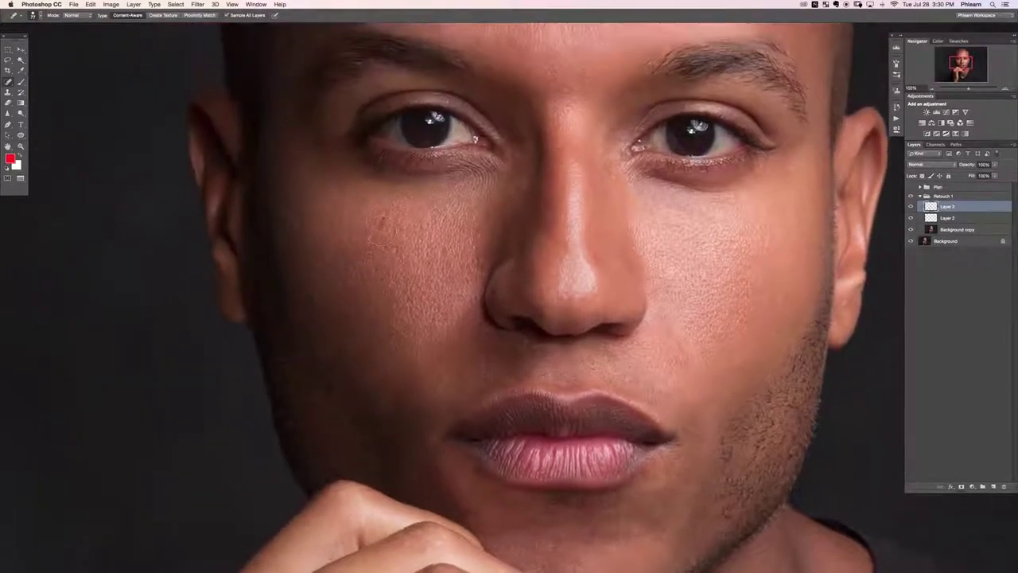
left_click_drag(336, 224, 340, 239)
scroll(392, 241, "up", 4)
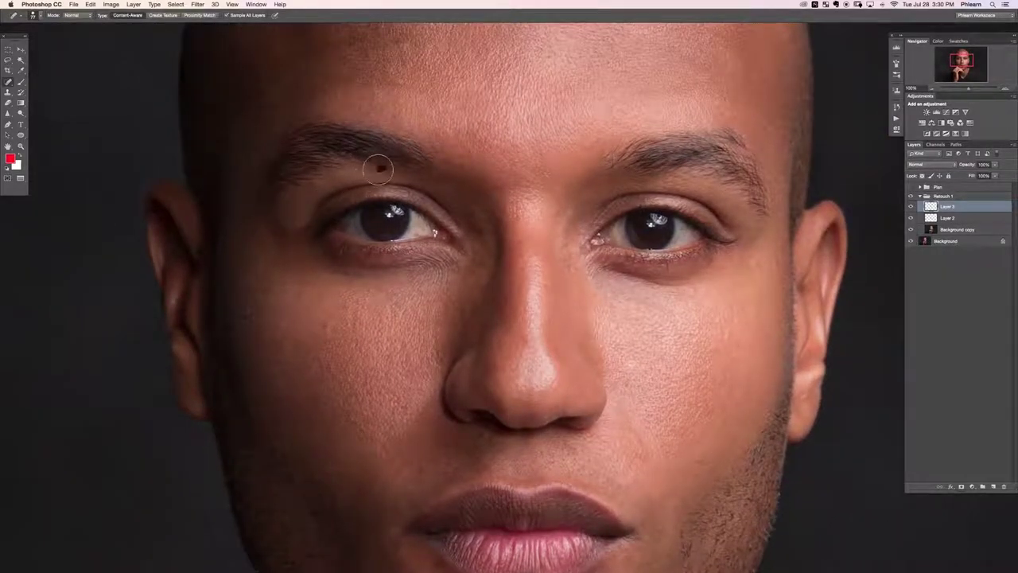
Step: Heal the skin above the shaded eye, beside the nose bridge and near the inner corner of the lit eye
left_click(371, 167)
mouse_move(471, 210)
left_mouse_down()
mouse_move(483, 234)
mouse_move(466, 211)
mouse_move(486, 205)
left_mouse_up()
scroll(600, 302, "right", 5)
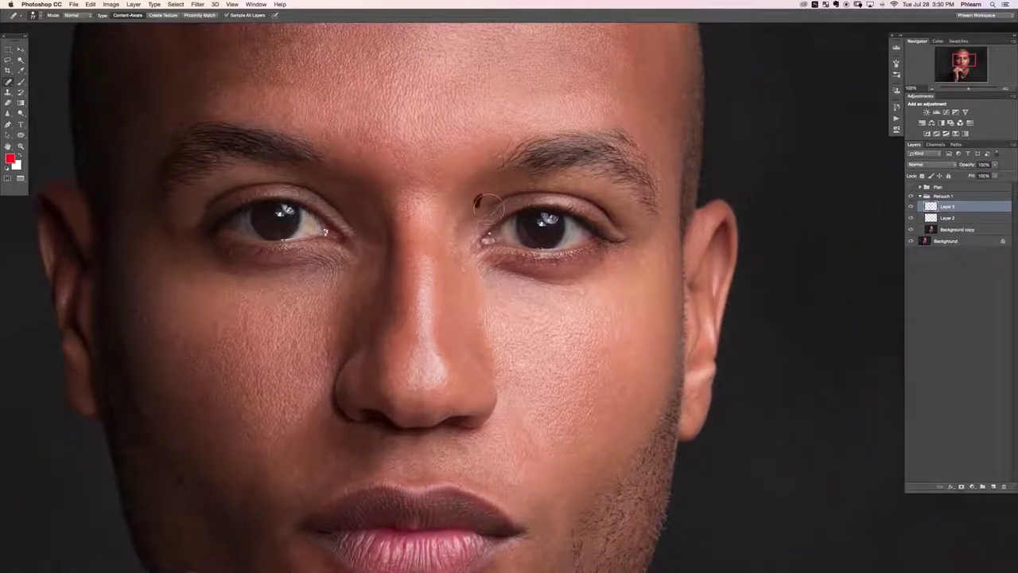
mouse_move(469, 277)
left_mouse_down()
mouse_move(463, 261)
mouse_move(484, 272)
left_mouse_up()
Step: Heal the remaining spots on the forehead, nose, shaded cheek and neck
scroll(532, 239, "up", 10)
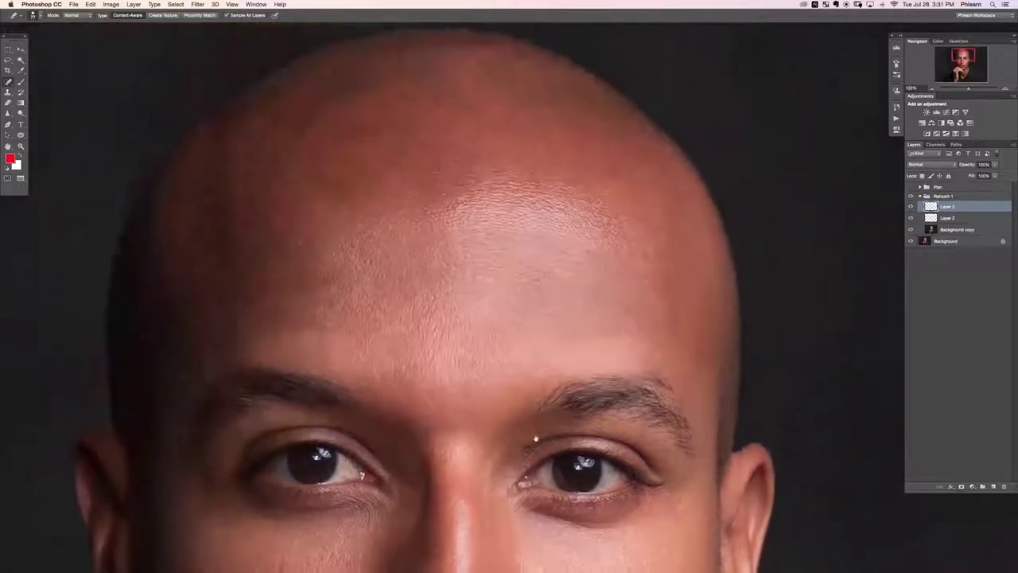
left_click_drag(586, 253, 587, 244)
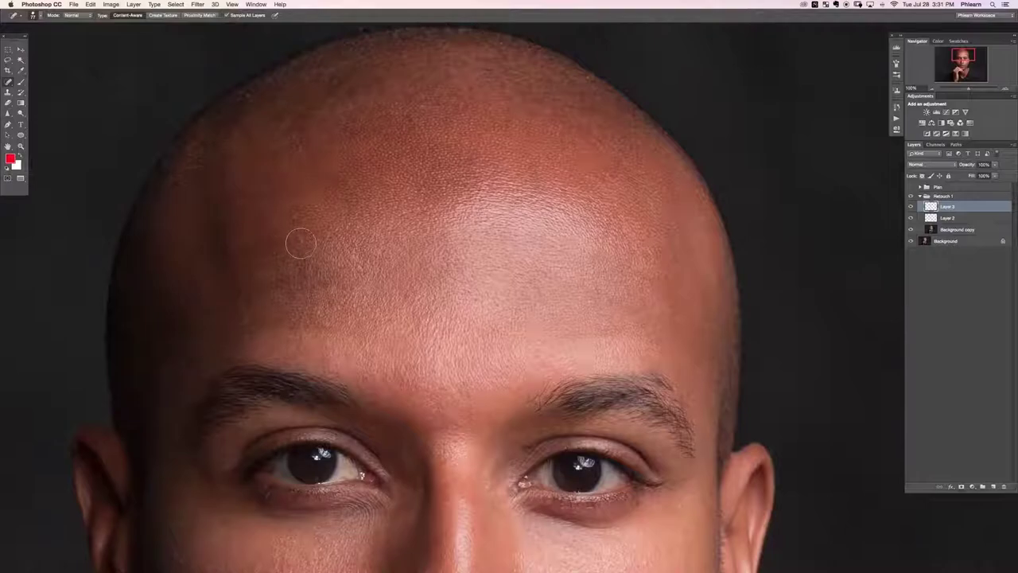
scroll(299, 245, "down", 14)
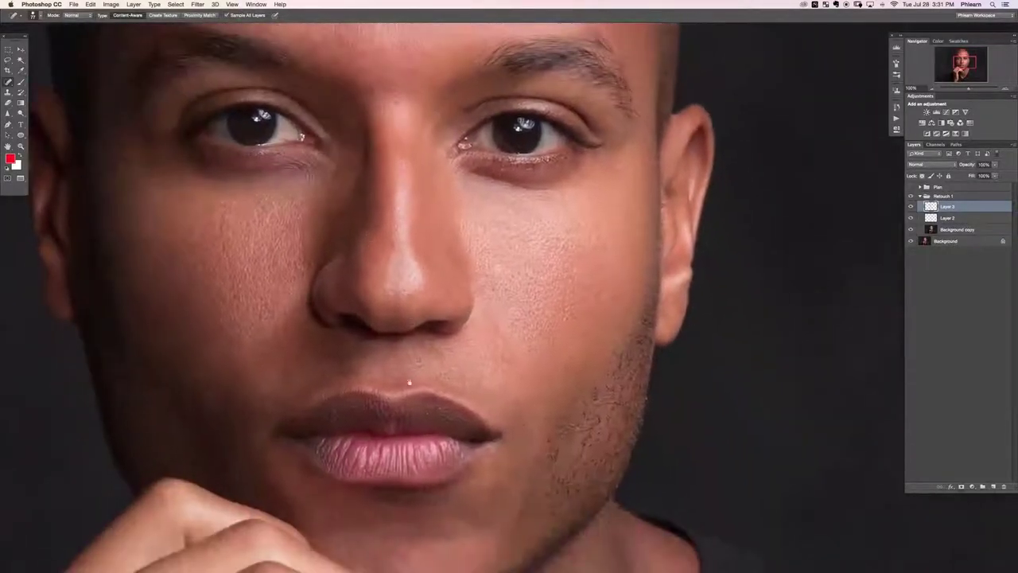
left_click_drag(416, 240, 420, 225)
scroll(331, 387, "down", 6)
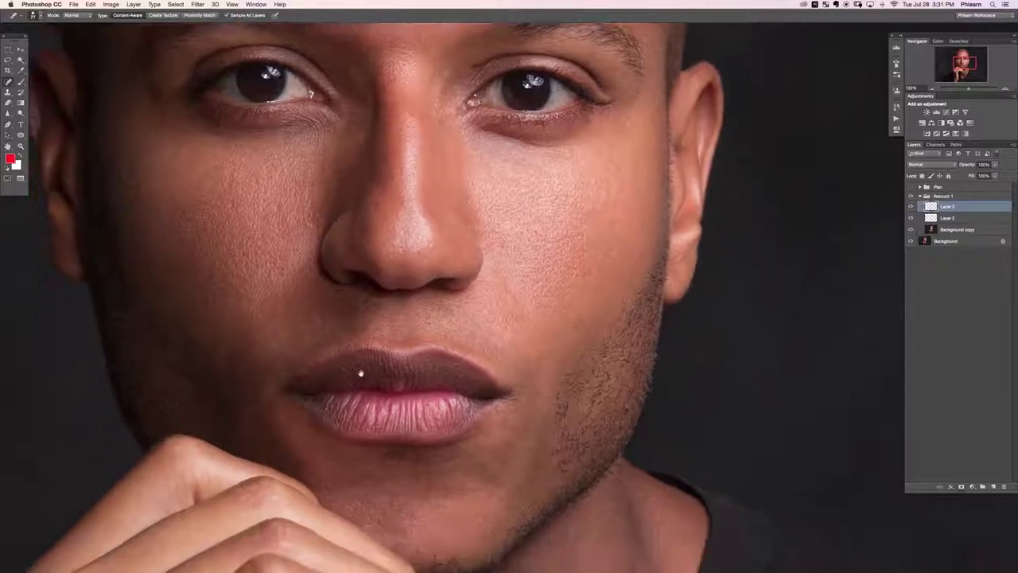
left_click_drag(324, 229, 331, 231)
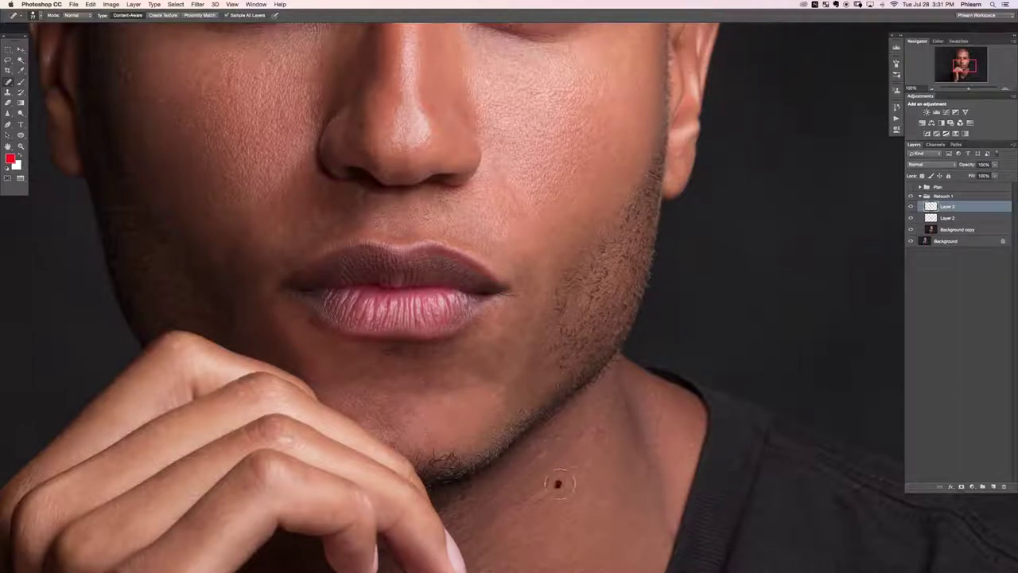
scroll(540, 280, "up", 6)
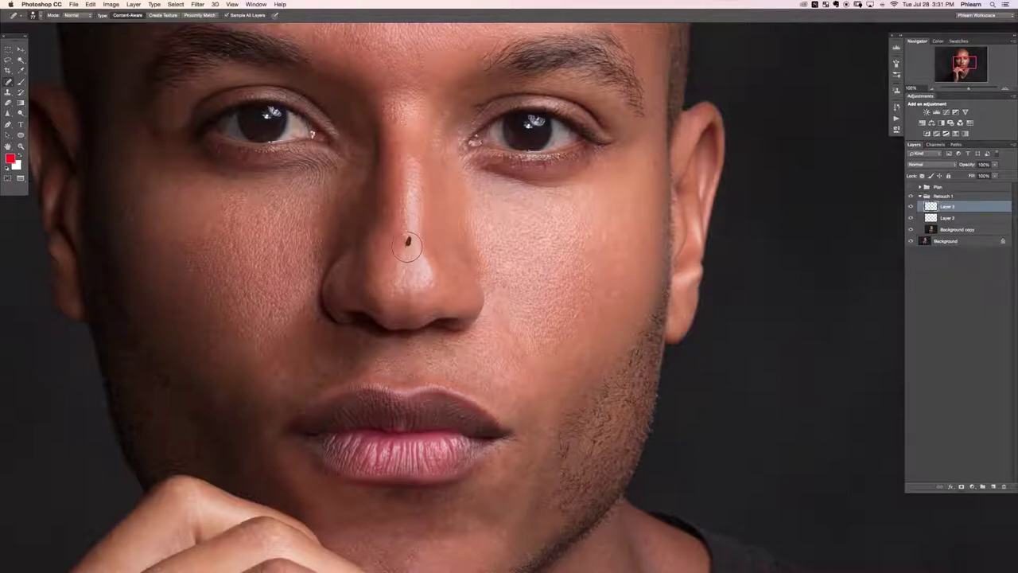
Step: Check the healed skin at several magnifications and touch up the shaded cheek beside the nose
left_click_drag(467, 248, 545, 452)
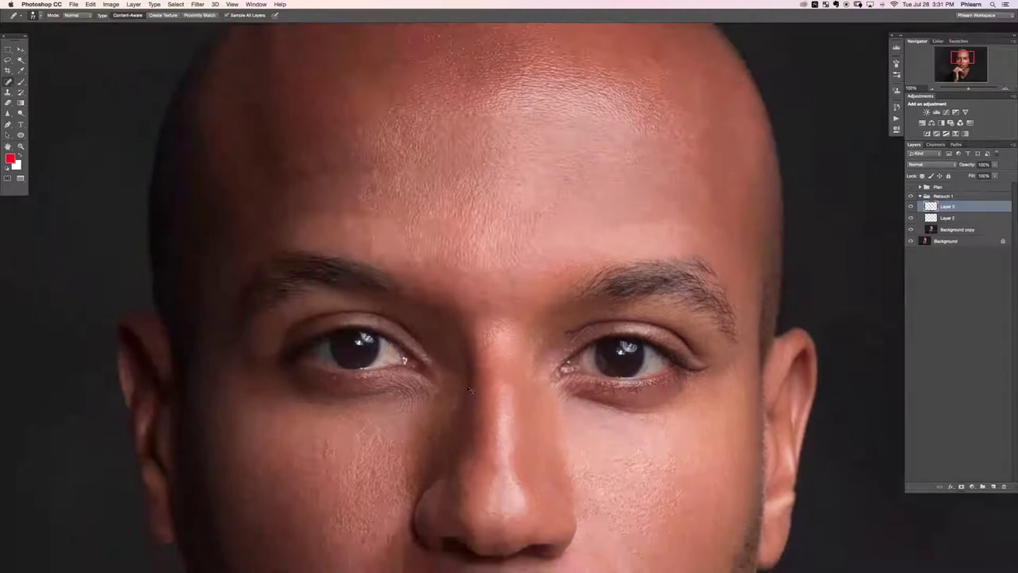
key("super+minus")
key("super+minus")
key("super+minus")
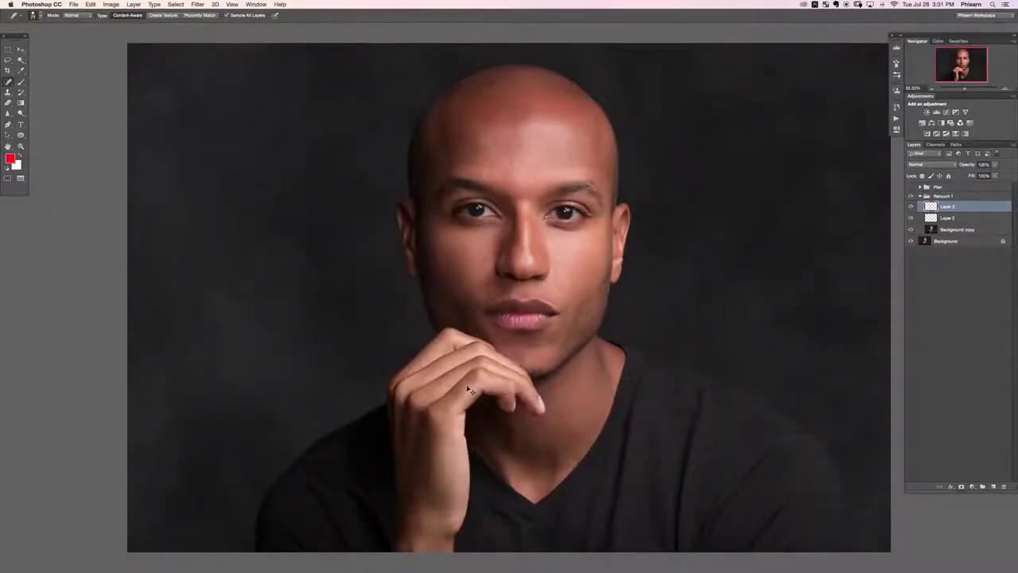
key("super+minus")
key("super+plus")
key("super+plus")
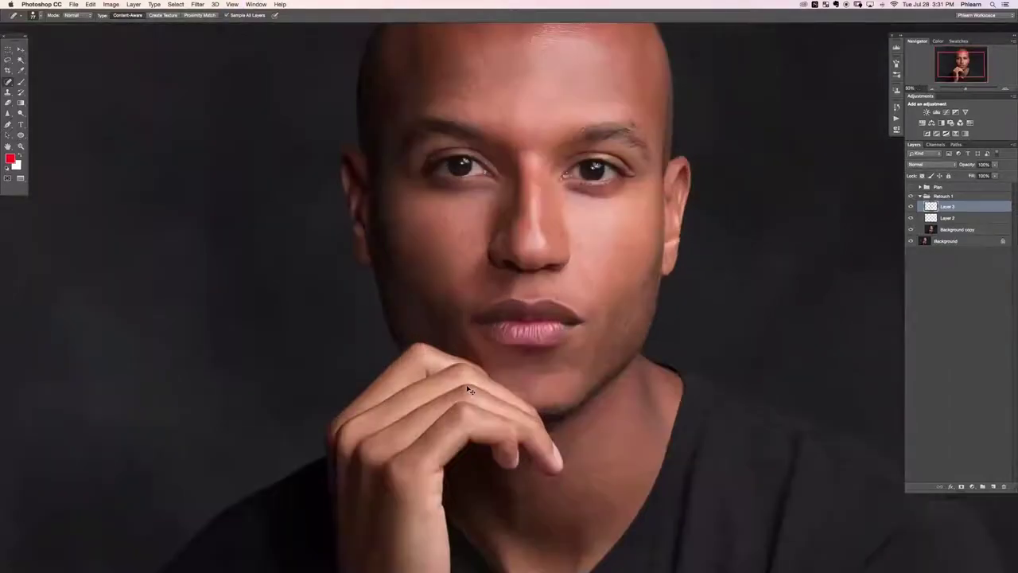
key("super+plus")
key("super+plus")
left_click_drag(468, 179, 466, 152)
mouse_move(468, 187)
left_mouse_down()
mouse_move(464, 146)
mouse_move(469, 184)
left_mouse_up()
key("e")
key("super+0")
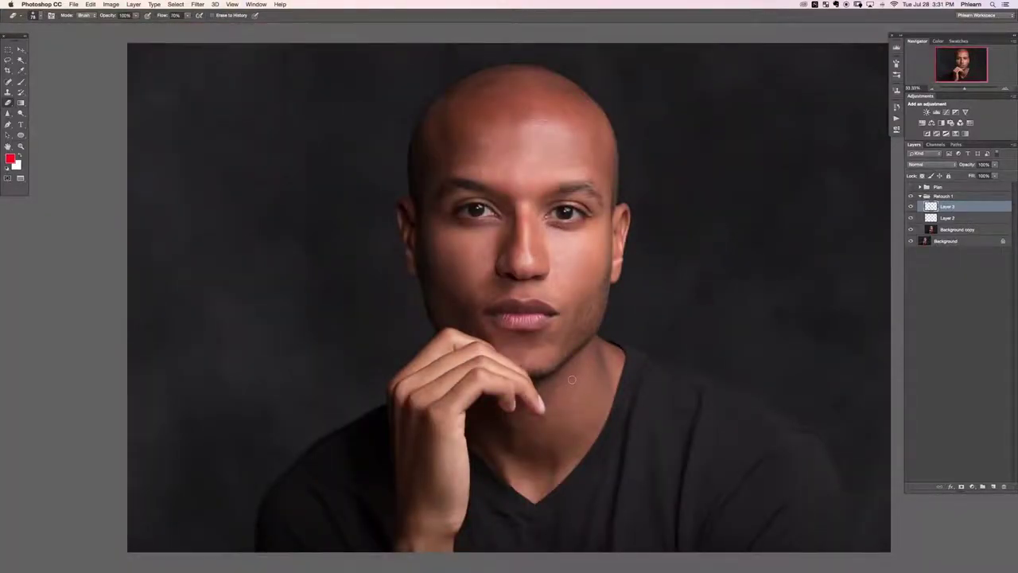
Step: Heal the marks on the lit side of the neck and compare the portrait without and with the top healing layer
key("j")
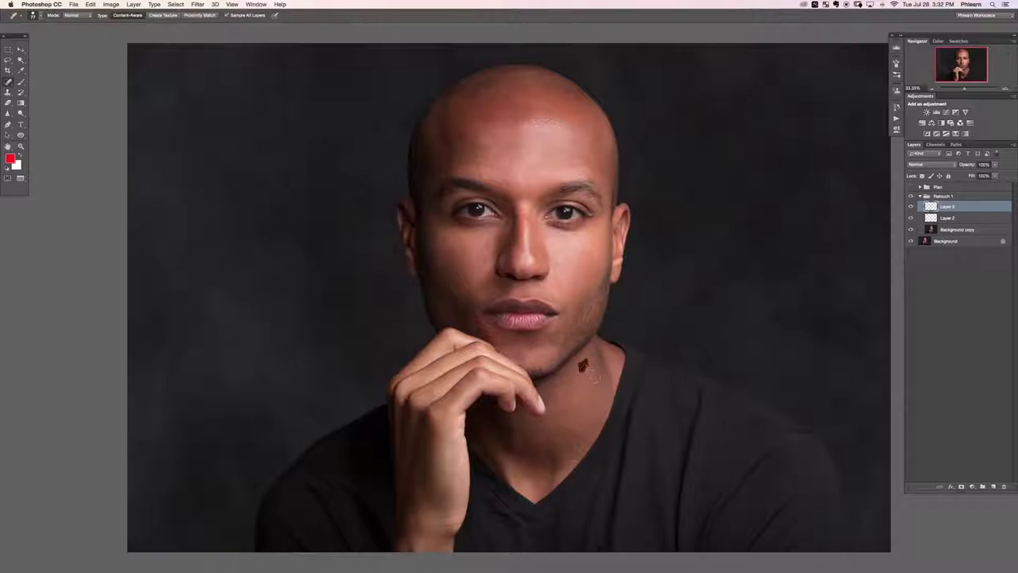
left_click_drag(656, 367, 630, 382)
left_click(912, 206)
key("super+plus")
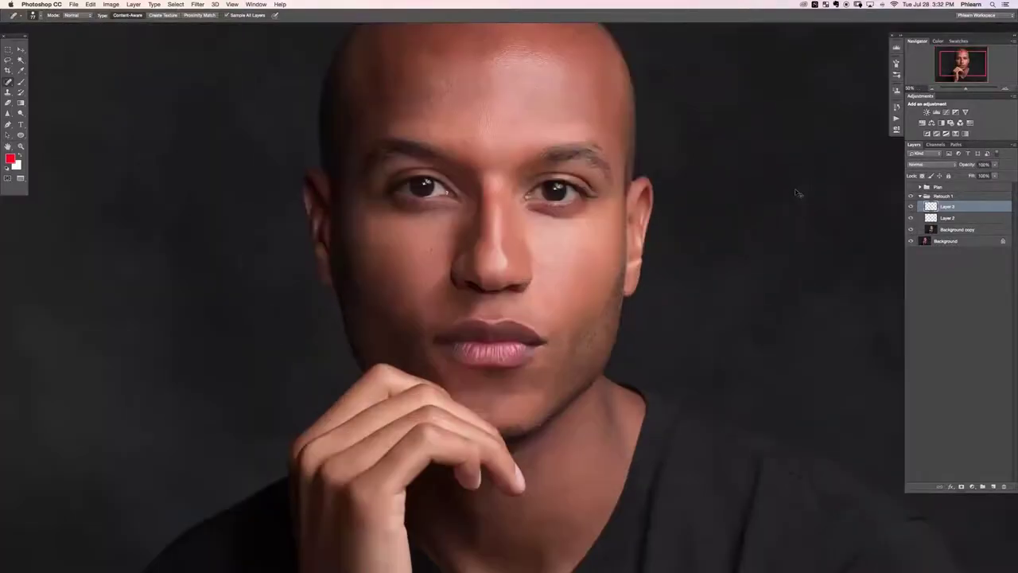
Step: Toggle the selected healing layer's visibility repeatedly to examine its effect on the face, neck and hand
left_click_drag(638, 290, 597, 358)
key("super+comma")
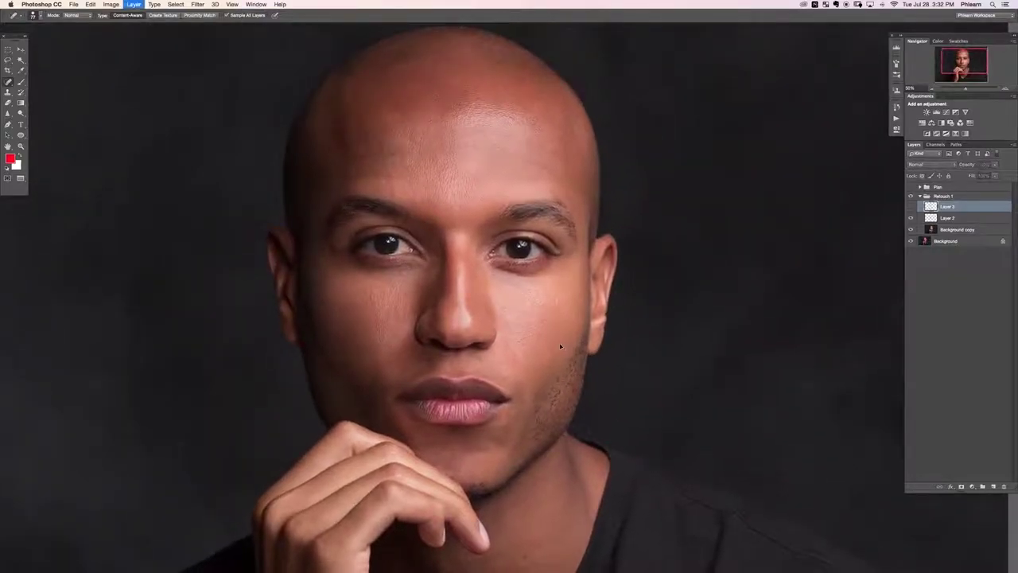
key("super+comma")
key("super+comma")
key("super+comma")
key("super+comma")
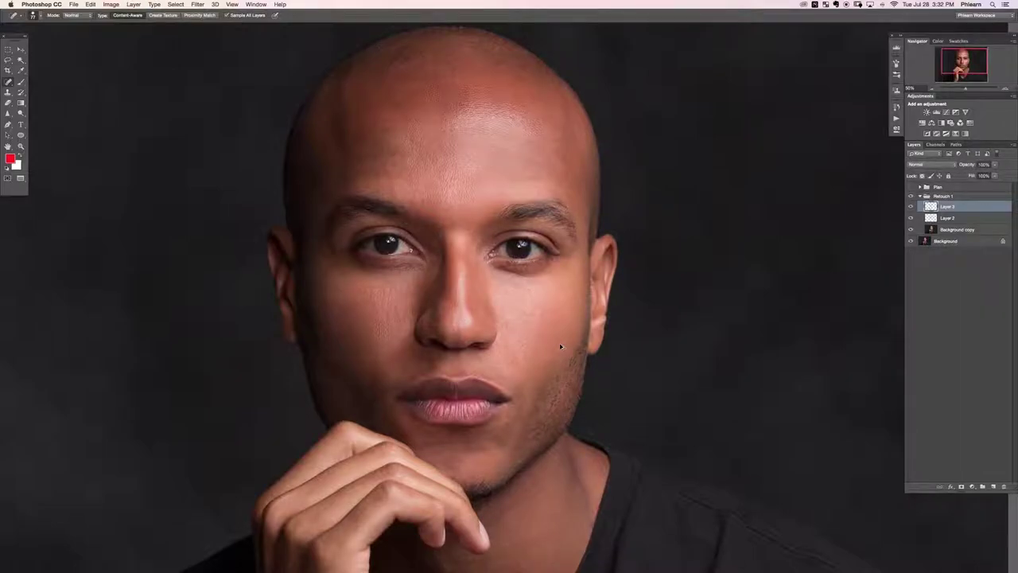
key("super+comma")
key("super+comma")
key("super+comma")
key("super+comma")
Step: Collapse the Retouch 1 layer group
key("super+minus")
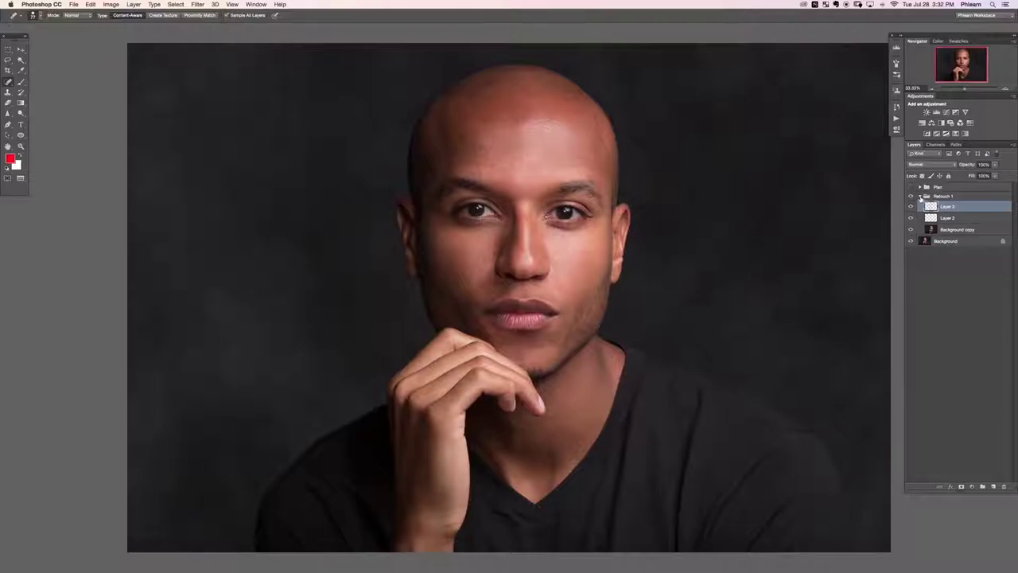
left_click(926, 197)
left_click(920, 196)
Step: Examine the whole retouched portrait fitted to the screen without the surrounding interface
left_click_drag(592, 355, 517, 364)
key("ctrl+Up")
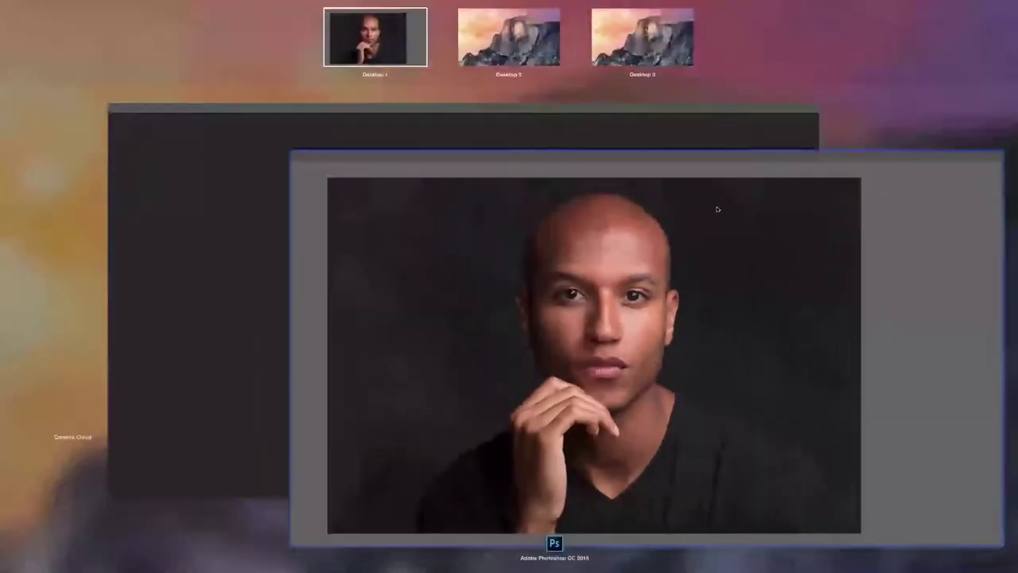
left_click(716, 207)
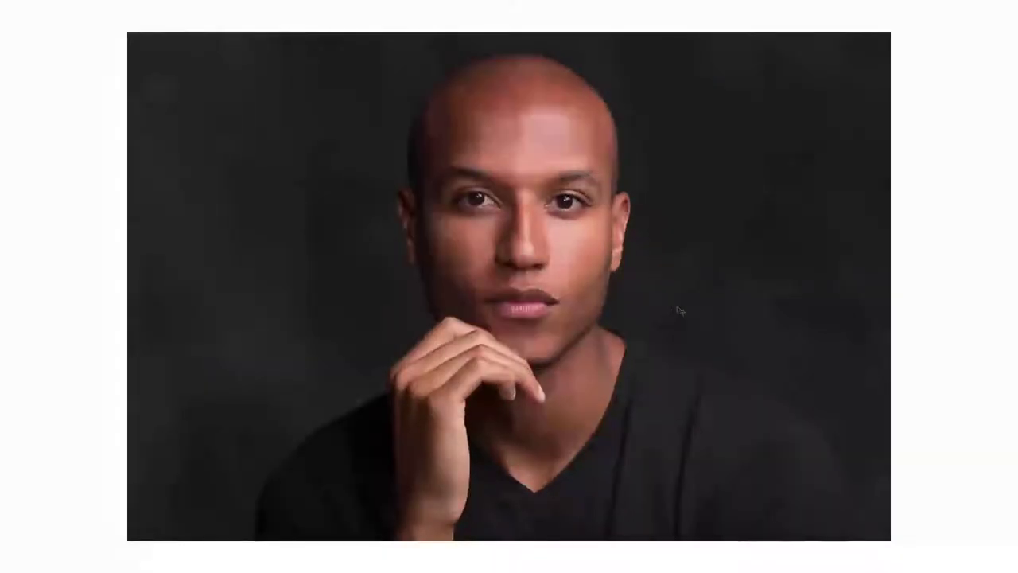
key("super+0")
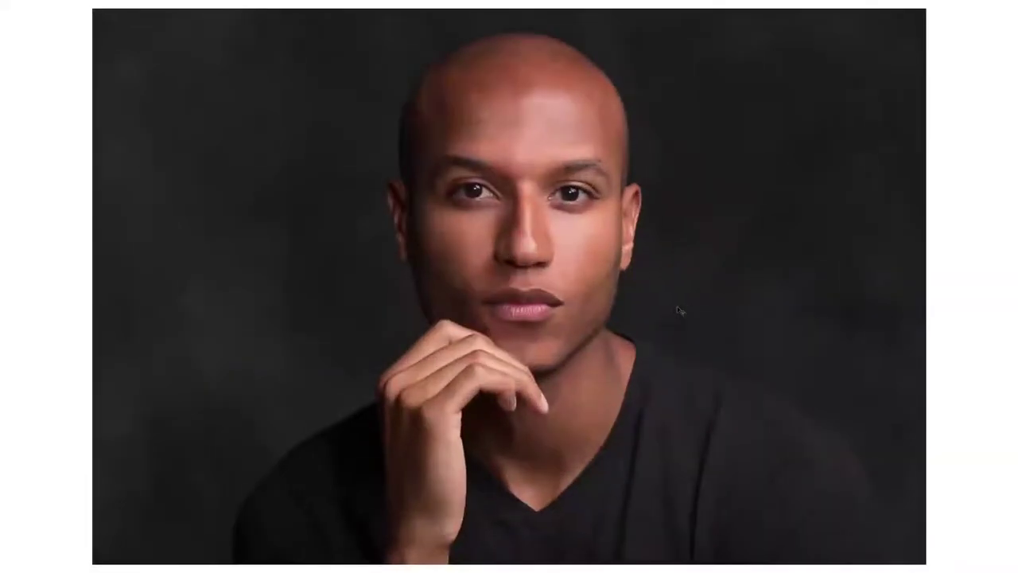